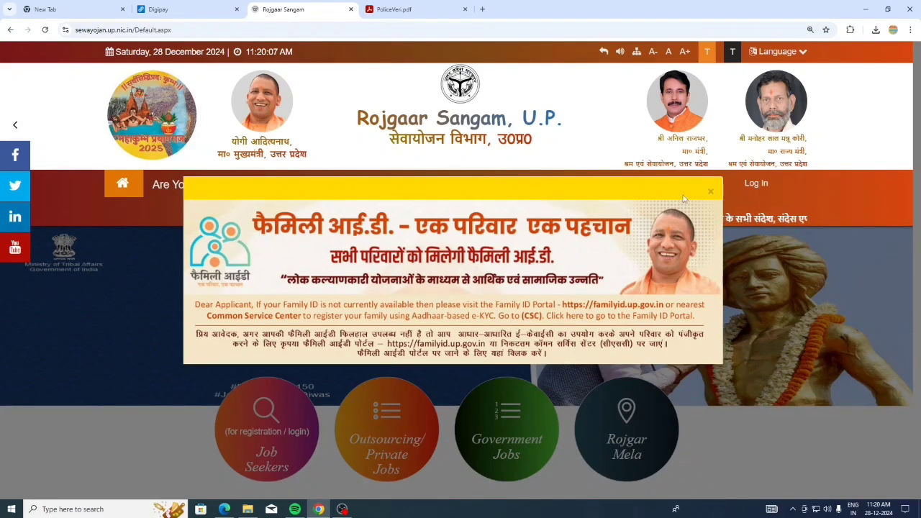
Step: Close the Family ID notice popup
click(710, 191)
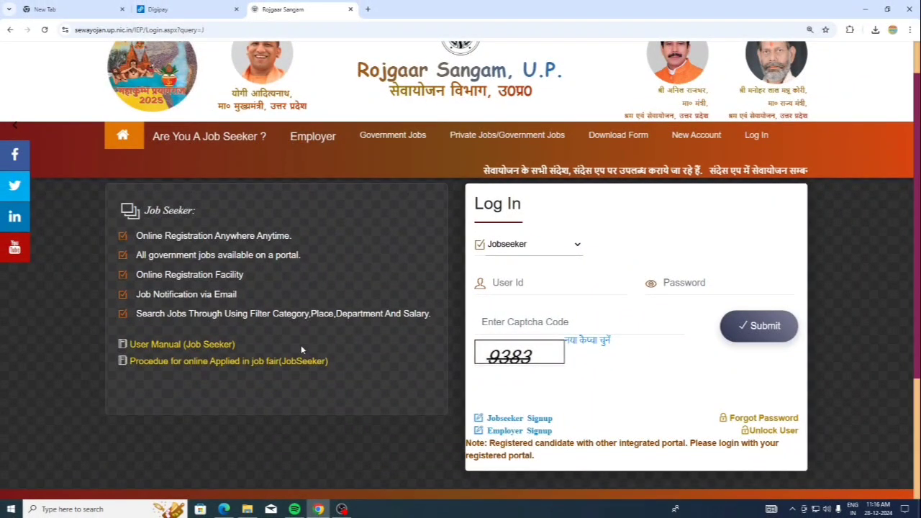
Step: Open the jobseeker sign-up form and delete the old saved first-name suggestions
click(532, 420)
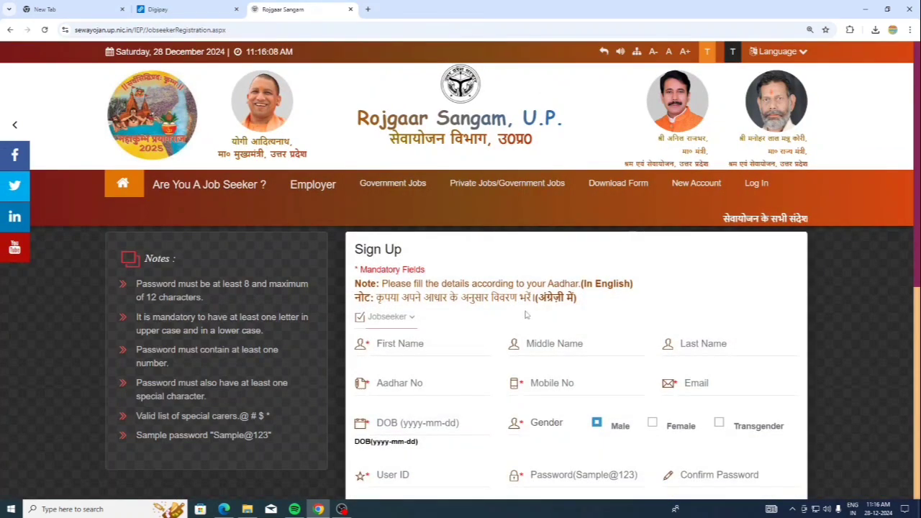
scroll(441, 273, down, 2)
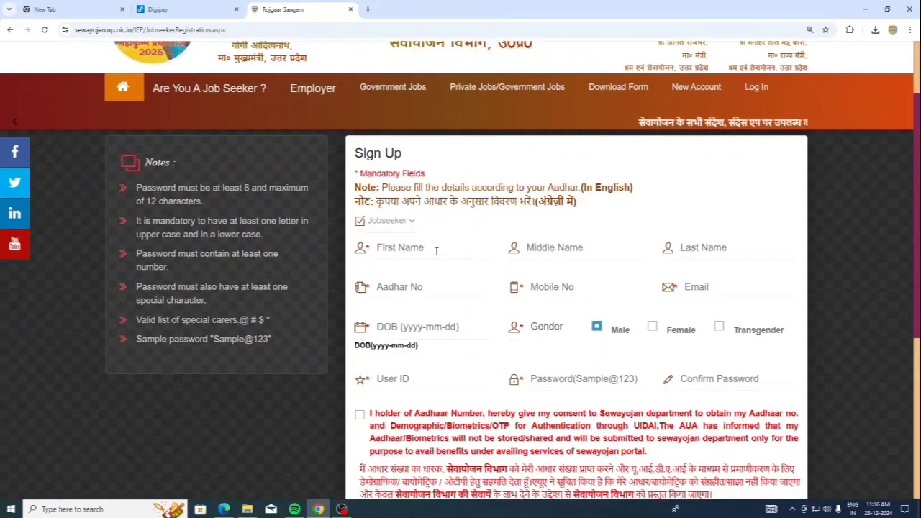
click(436, 249)
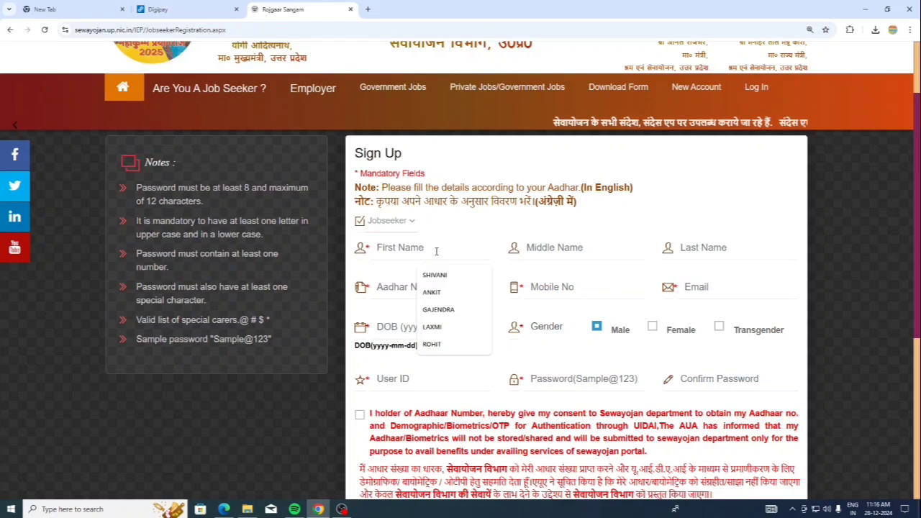
click(482, 276)
click(482, 275)
click(482, 275)
click(482, 276)
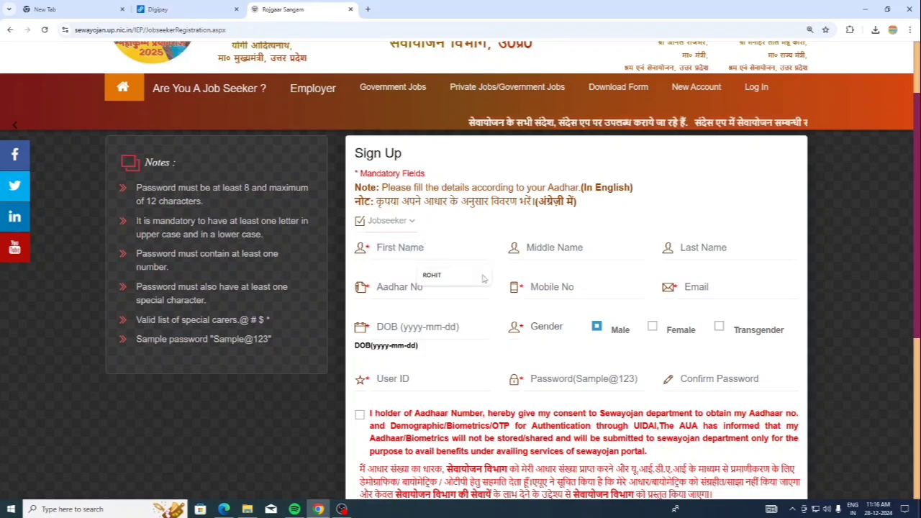
click(482, 275)
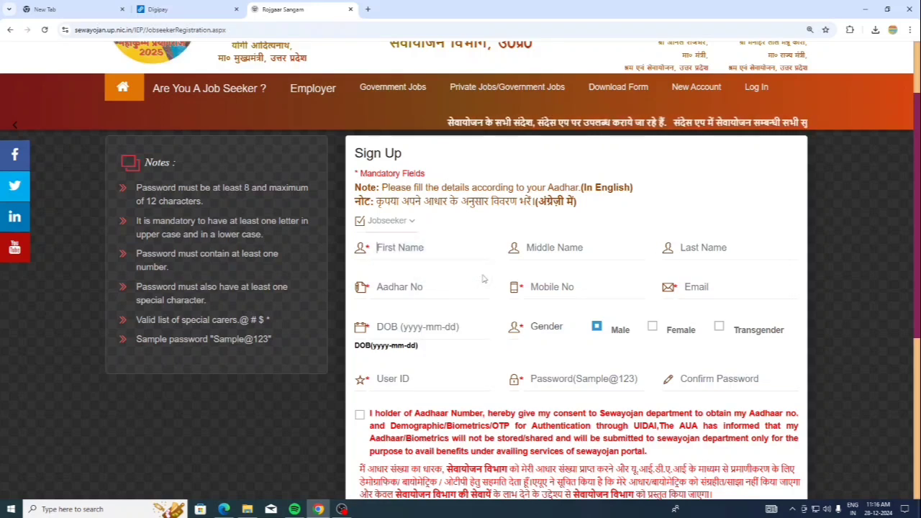
Step: Dismiss the Aadhaar-details reminder and enter the applicant's first name
click(432, 250)
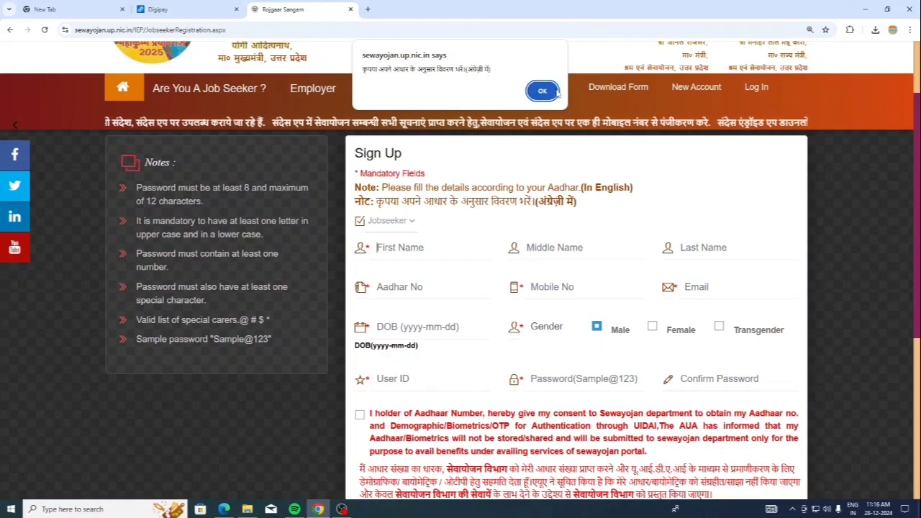
click(552, 92)
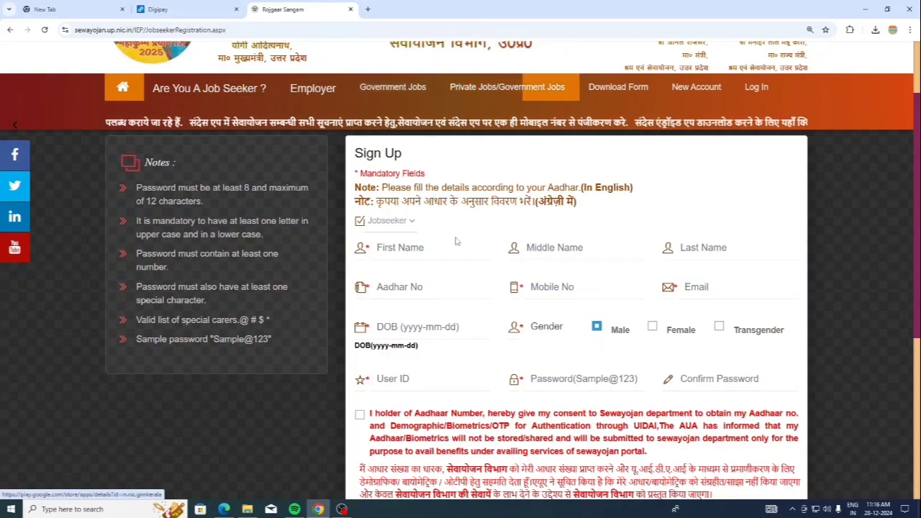
click(432, 249)
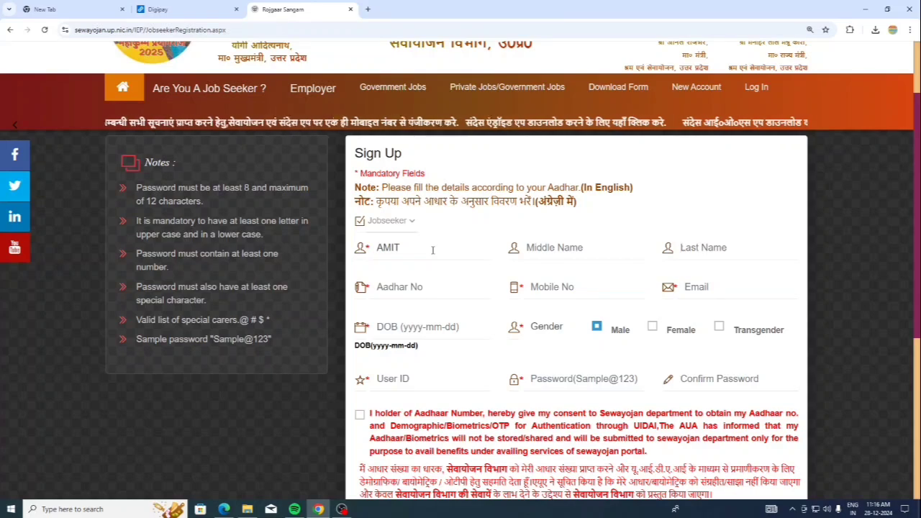
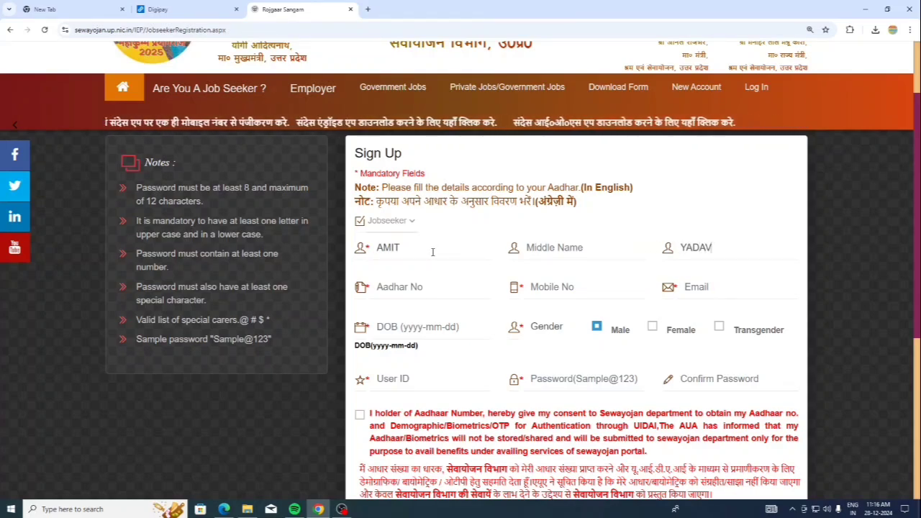
Step: Delete the stale saved suggestions from the Aadhaar number field
click(419, 292)
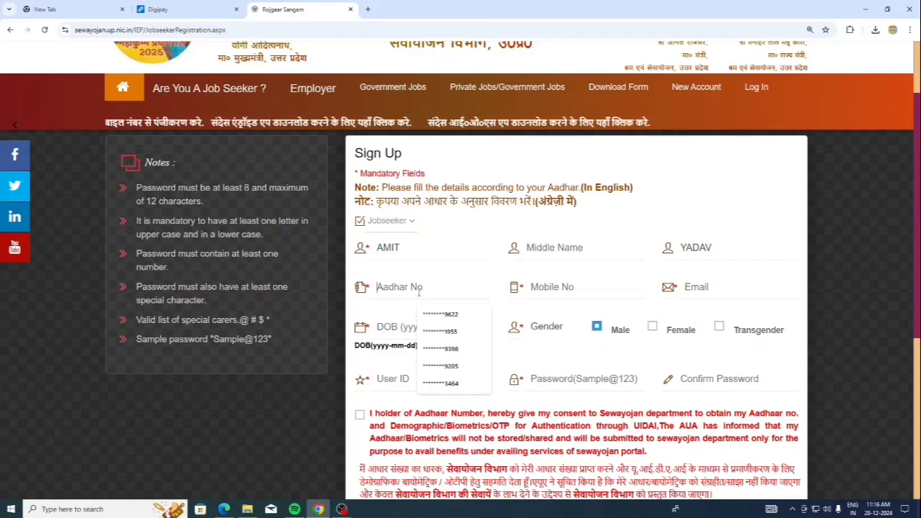
click(481, 315)
click(481, 315)
click(480, 315)
click(481, 315)
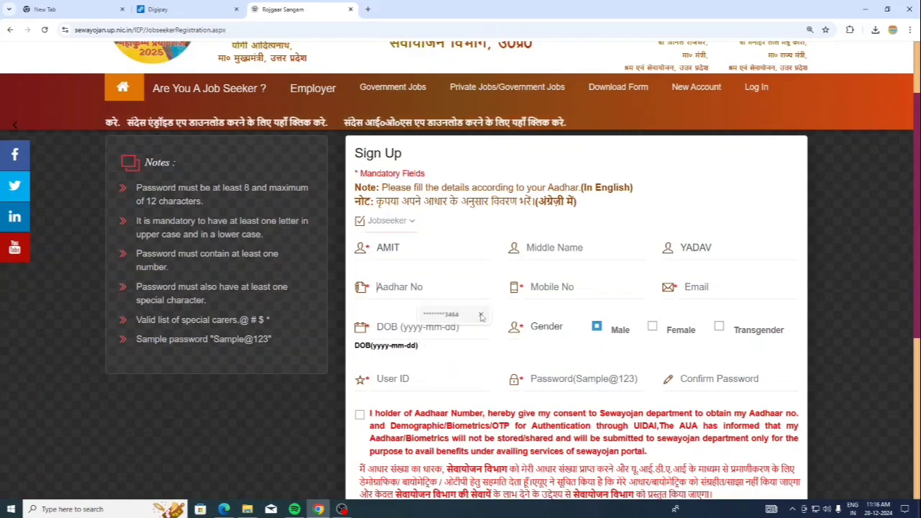
click(481, 315)
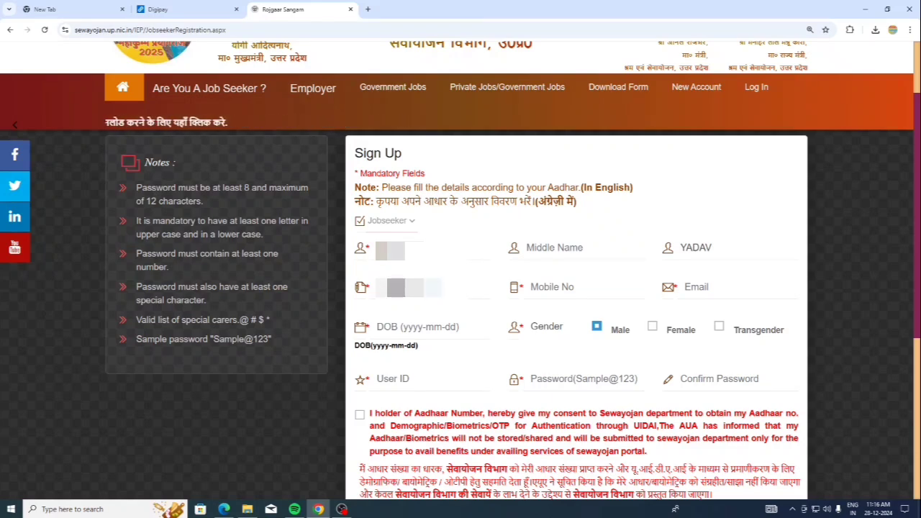
Step: Clear the old saved mobile suggestions and enter the applicant's mobile number
click(569, 288)
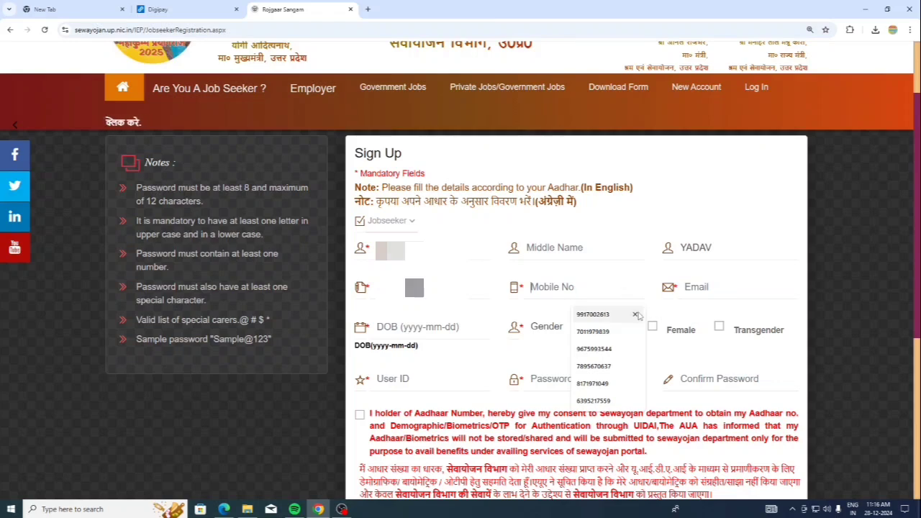
click(635, 315)
click(636, 315)
click(635, 314)
click(636, 315)
click(635, 314)
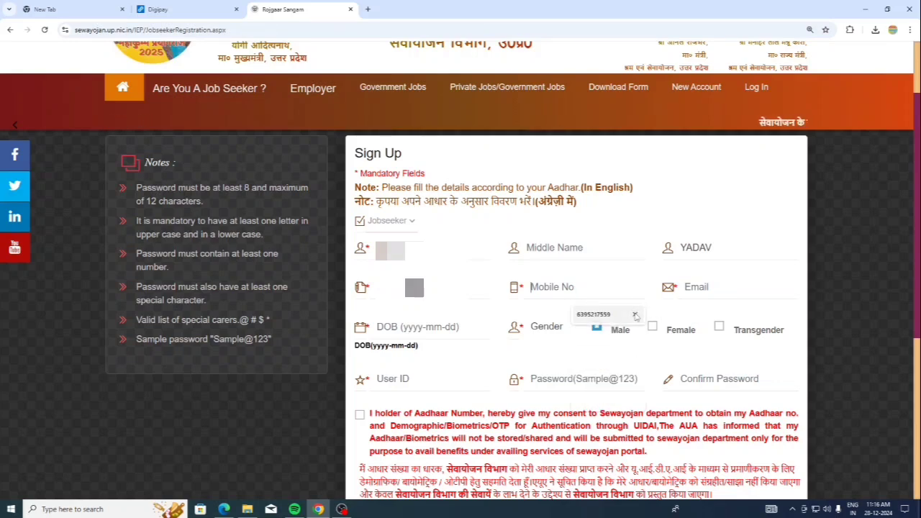
click(635, 315)
click(584, 289)
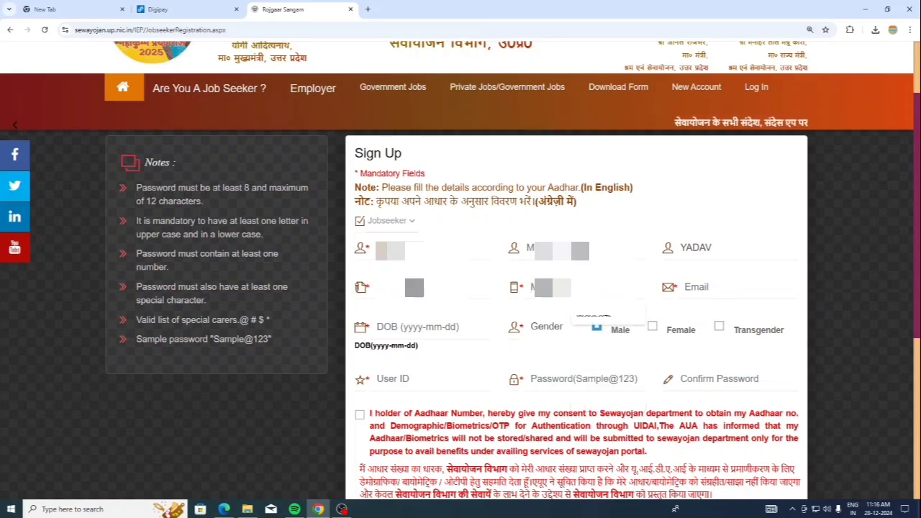
text(8XXXXXXXXX)
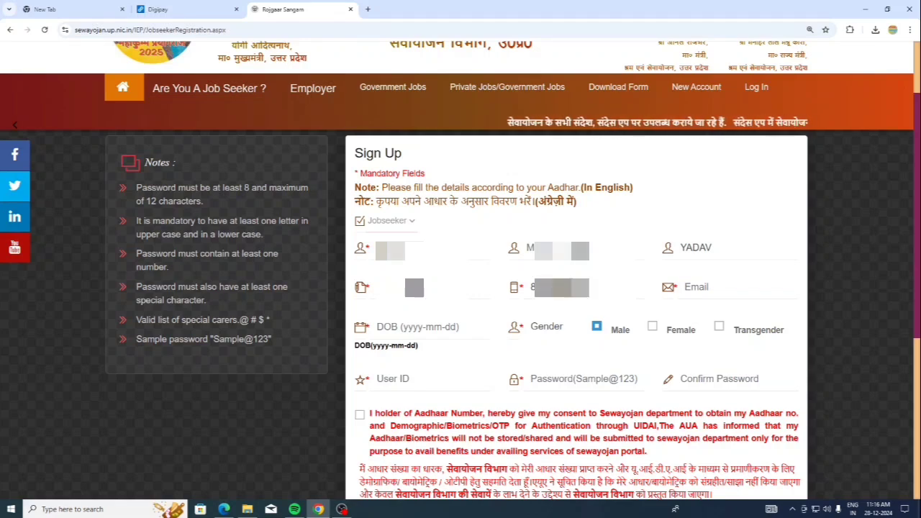
Step: Fill the e-mail from a saved address and bring up the date-of-birth calendar
click(740, 294)
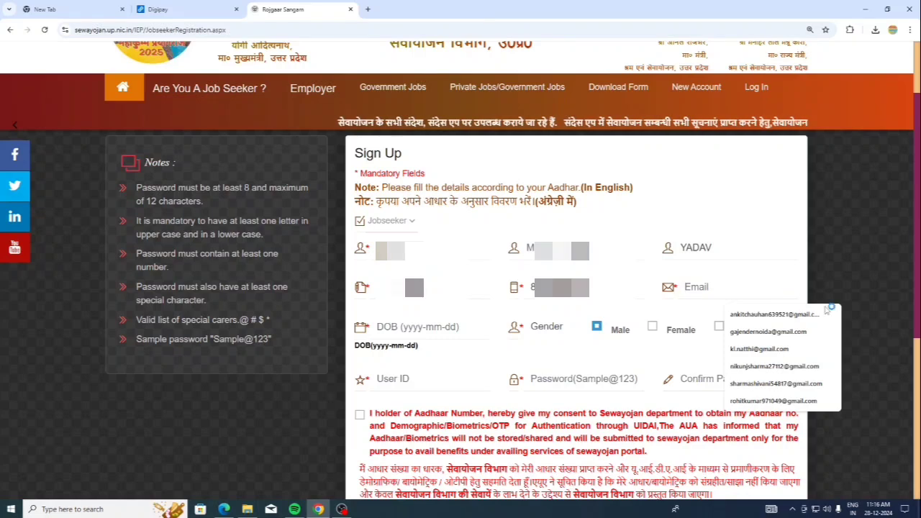
click(774, 315)
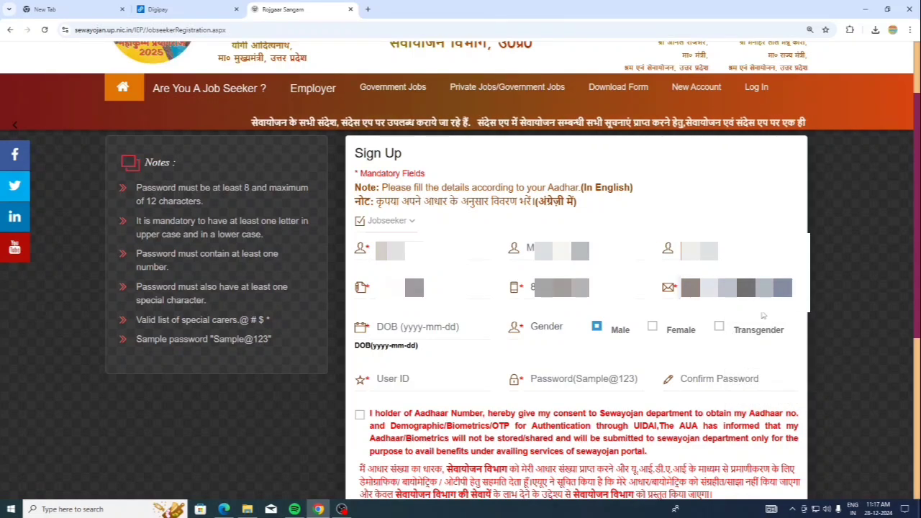
click(414, 328)
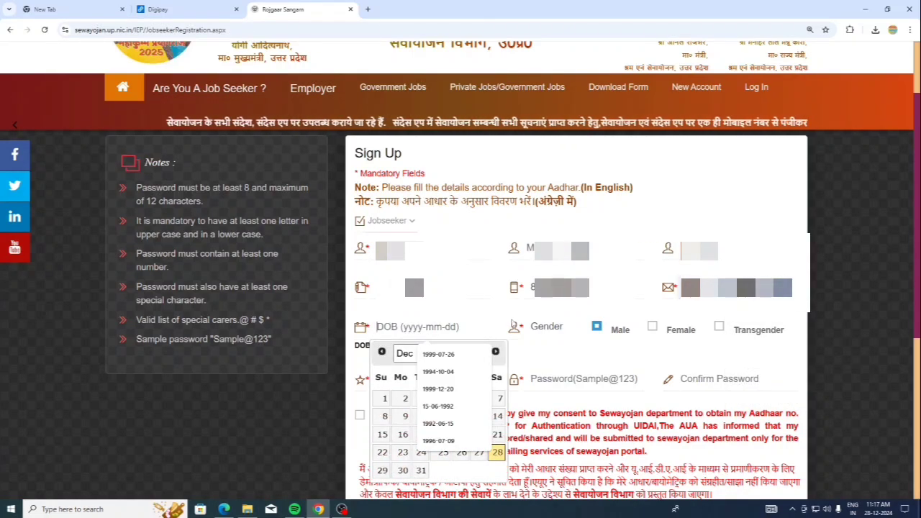
scroll(461, 317, down, 1)
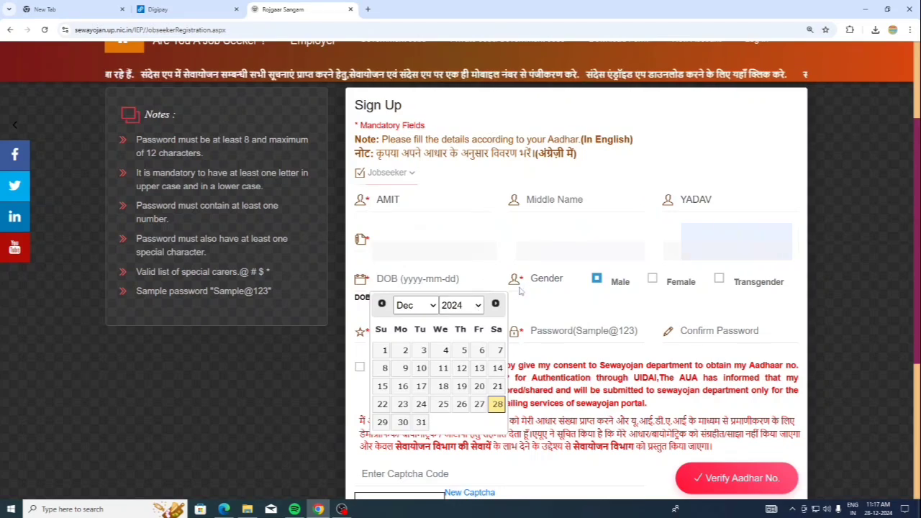
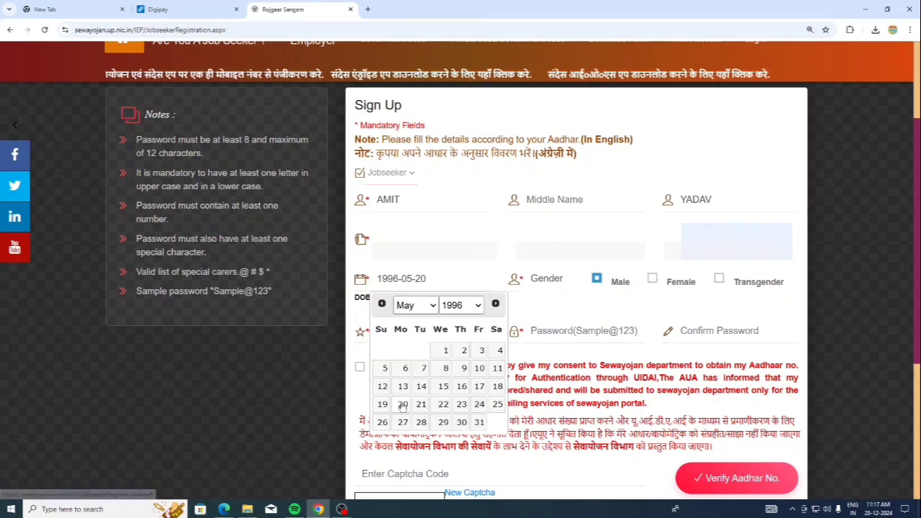
click(403, 405)
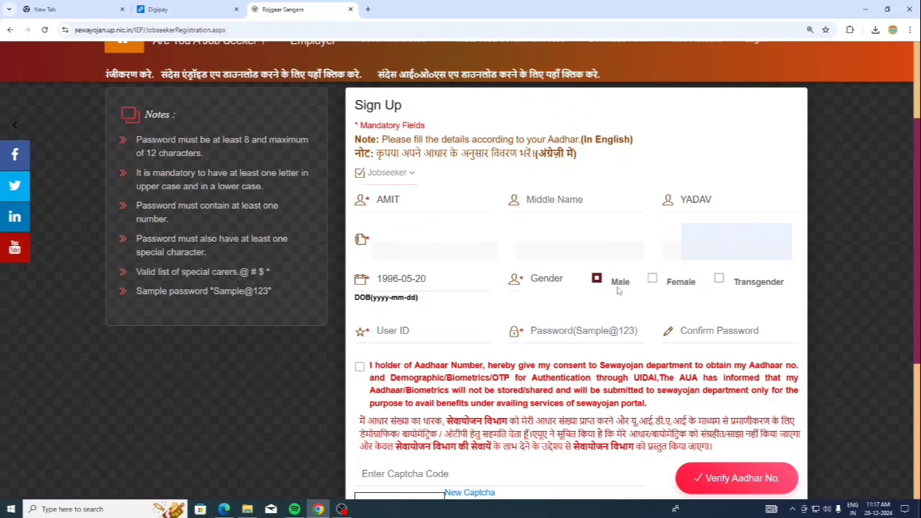
click(414, 333)
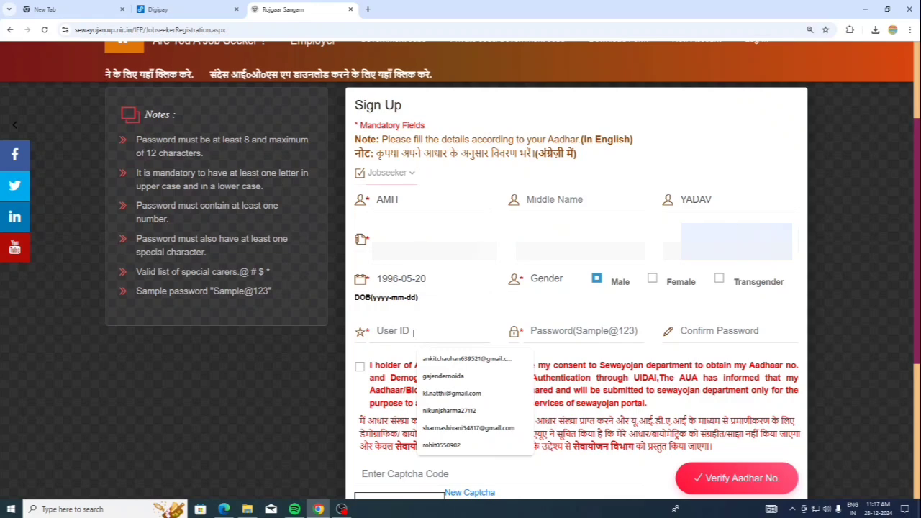
click(453, 361)
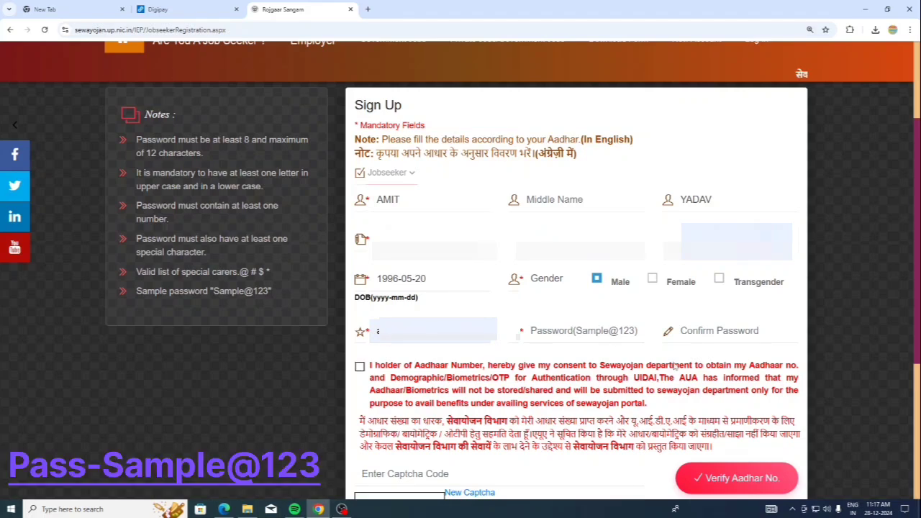
Step: Enter the account password and repeat it in the confirm-password field
text(S)
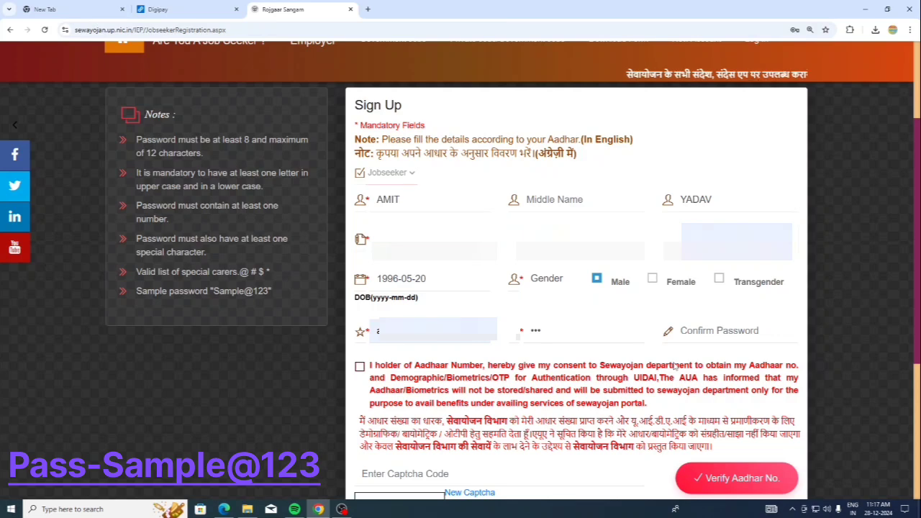
key(BackSpace)
key(BackSpace)
key(BackSpace)
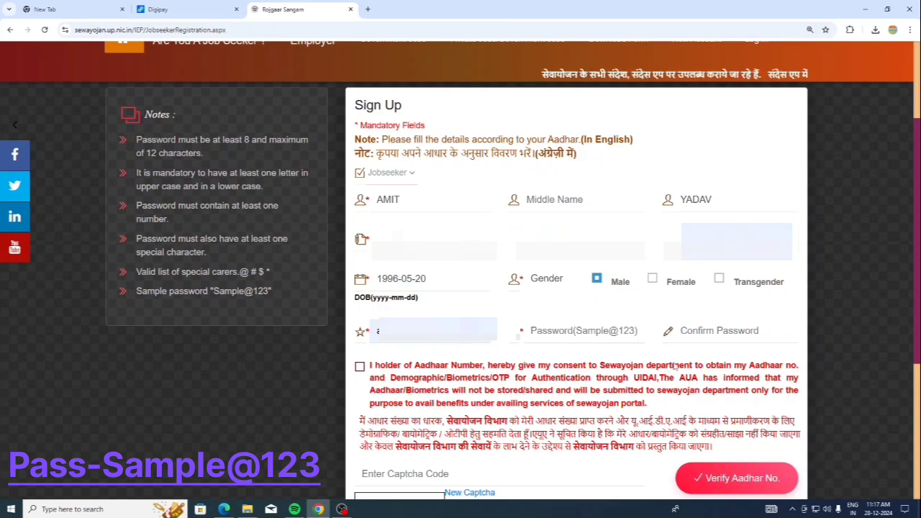
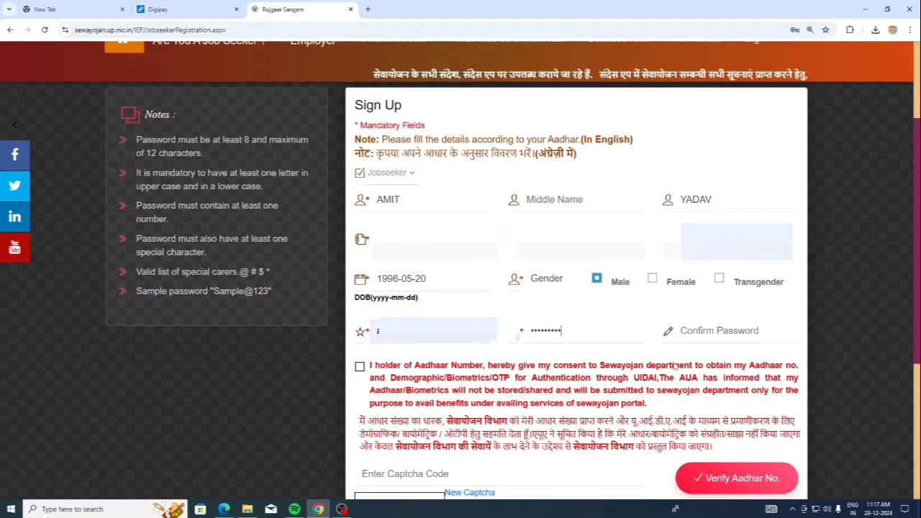
click(709, 328)
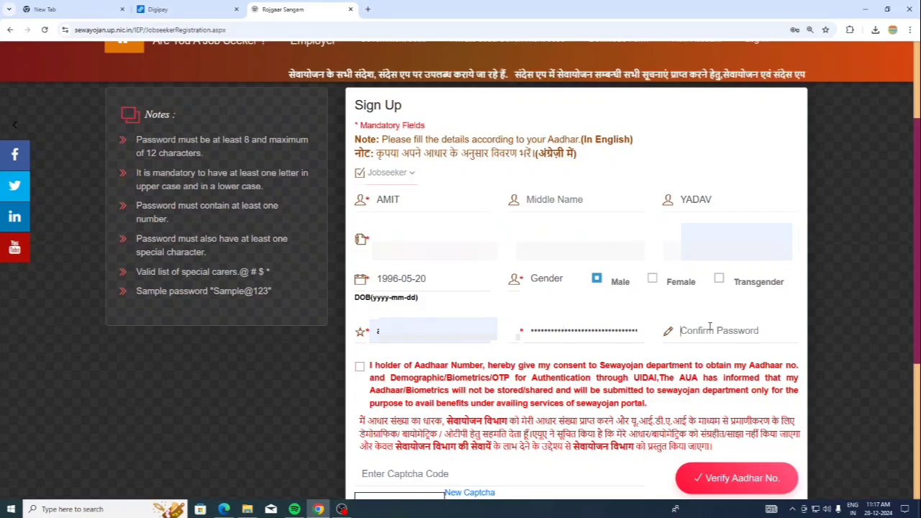
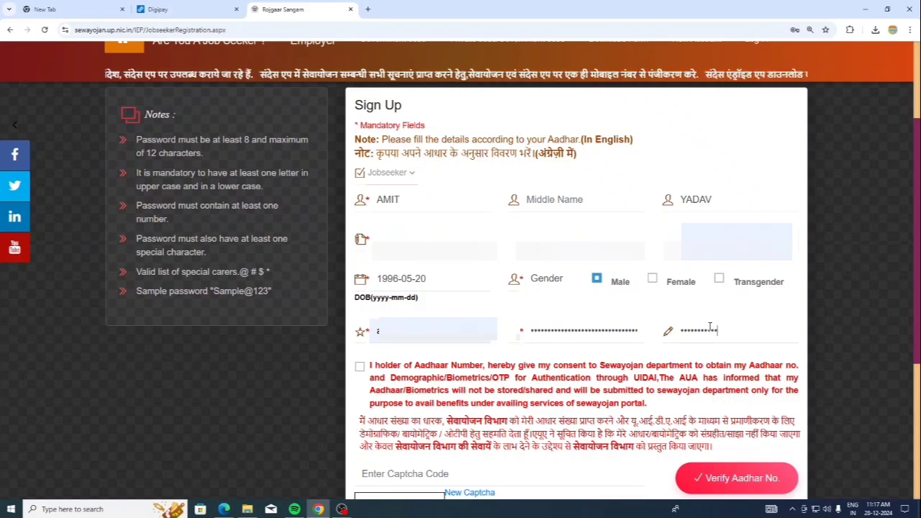
Step: Start entering the sign-up captcha code
scroll(710, 327, down, 1)
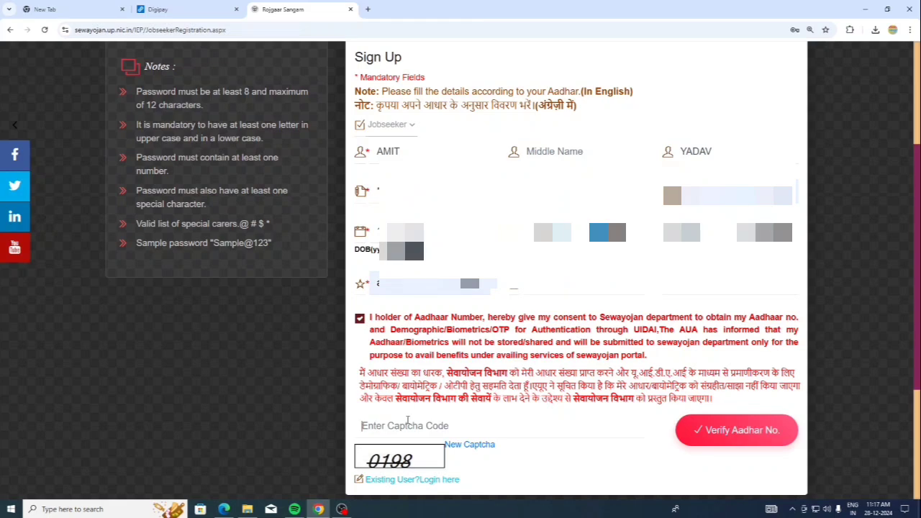
click(408, 425)
text(0)
text(8)
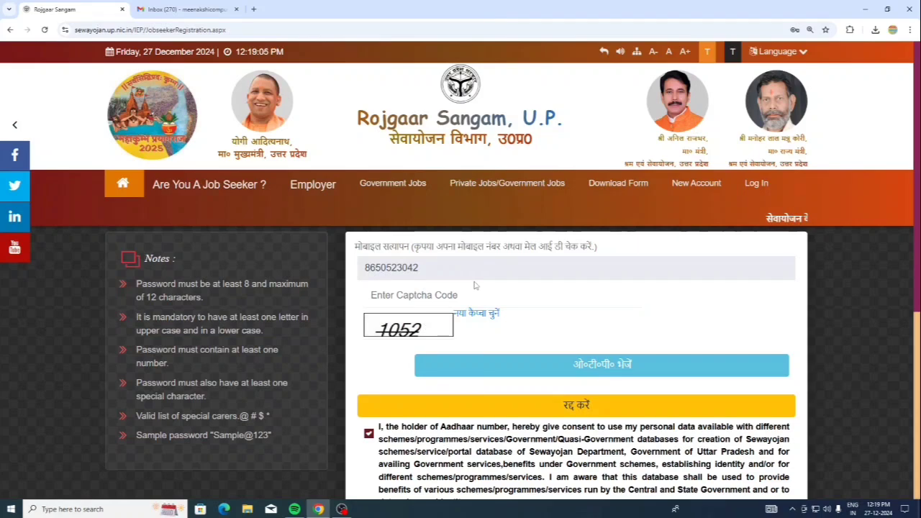
Step: Enter the verification captcha and request an OTP for the mobile number
click(474, 293)
scroll(542, 252, down, 1)
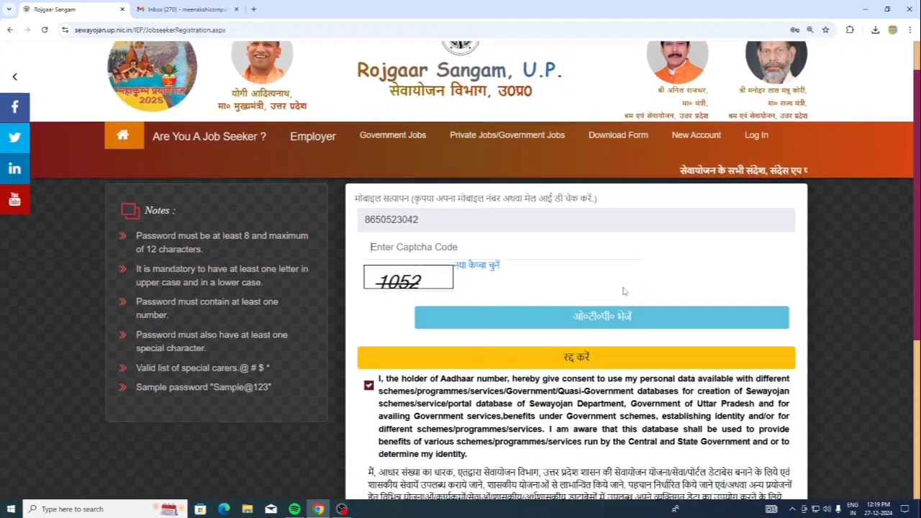
click(542, 252)
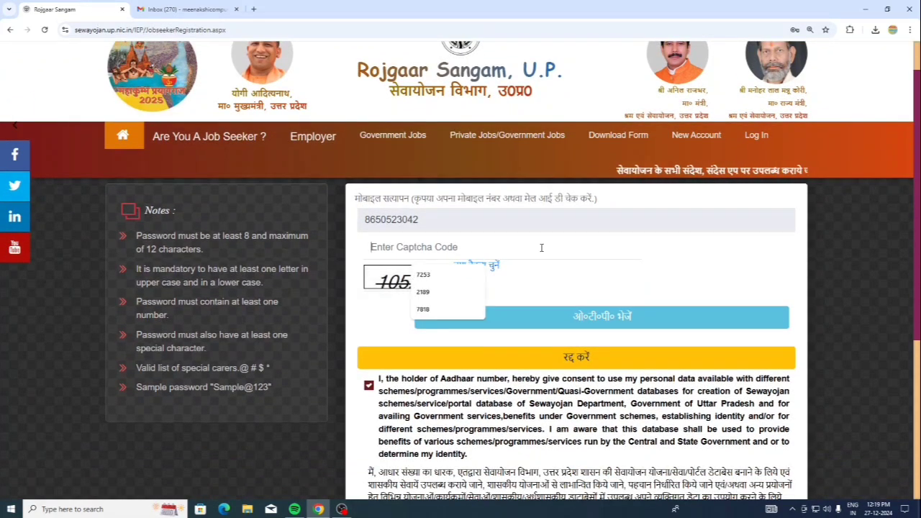
click(475, 275)
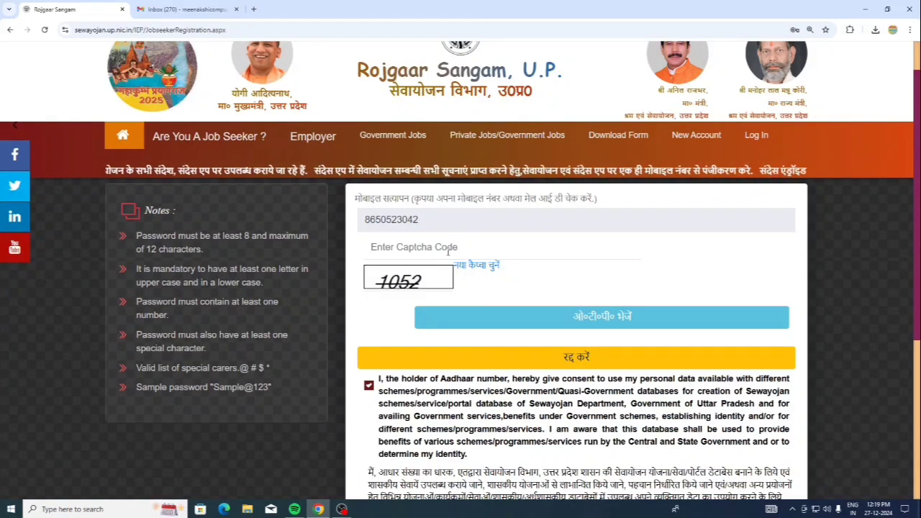
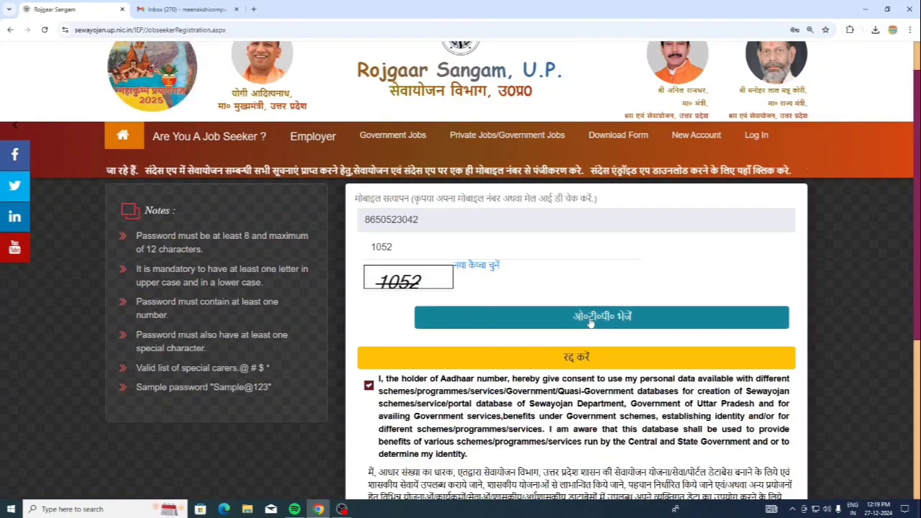
scroll(789, 297, down, 1)
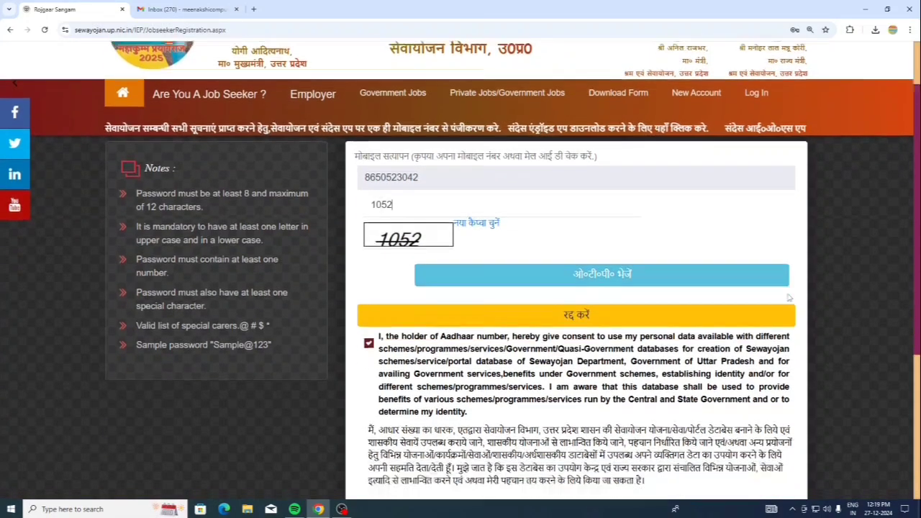
scroll(789, 298, down, 1)
scroll(790, 298, up, 1)
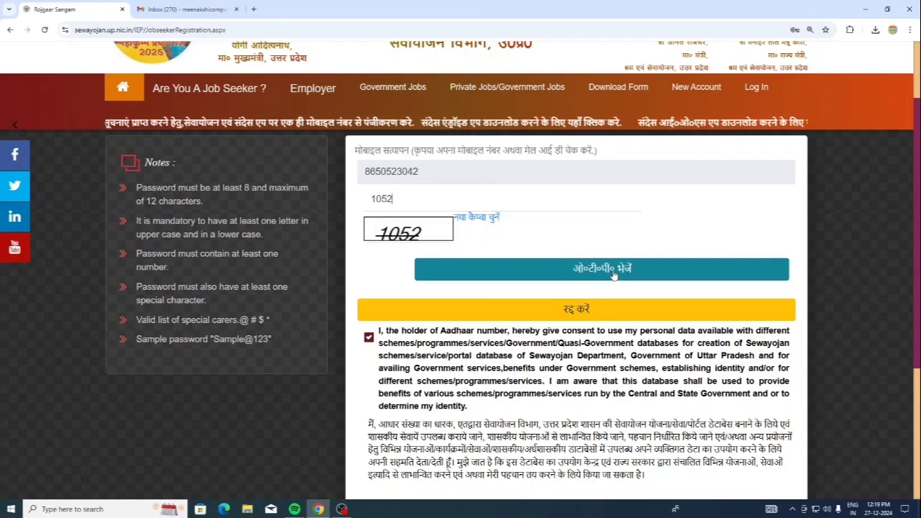
click(614, 275)
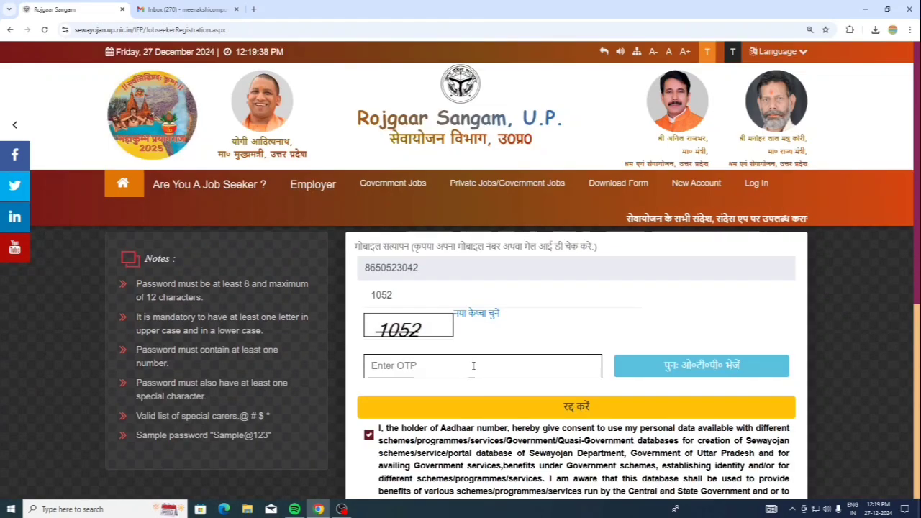
Step: Enter the received OTP and submit it to complete verification
click(474, 366)
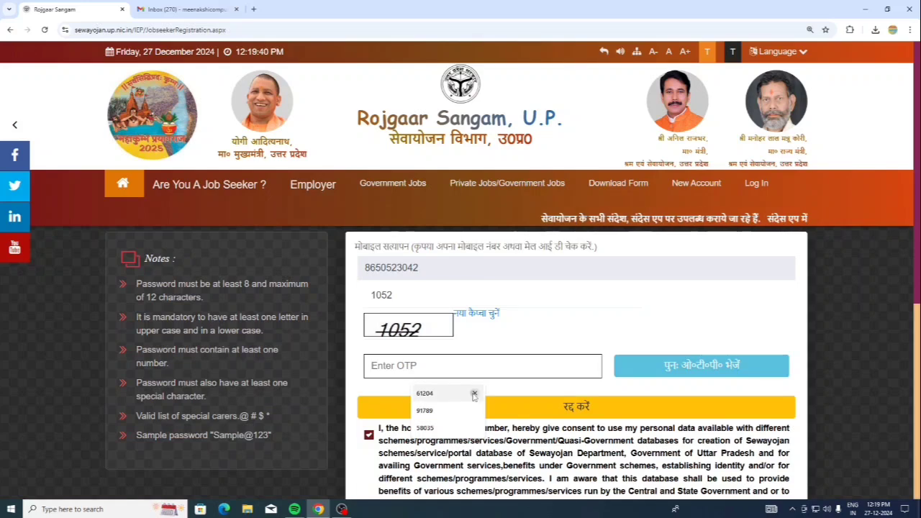
click(475, 394)
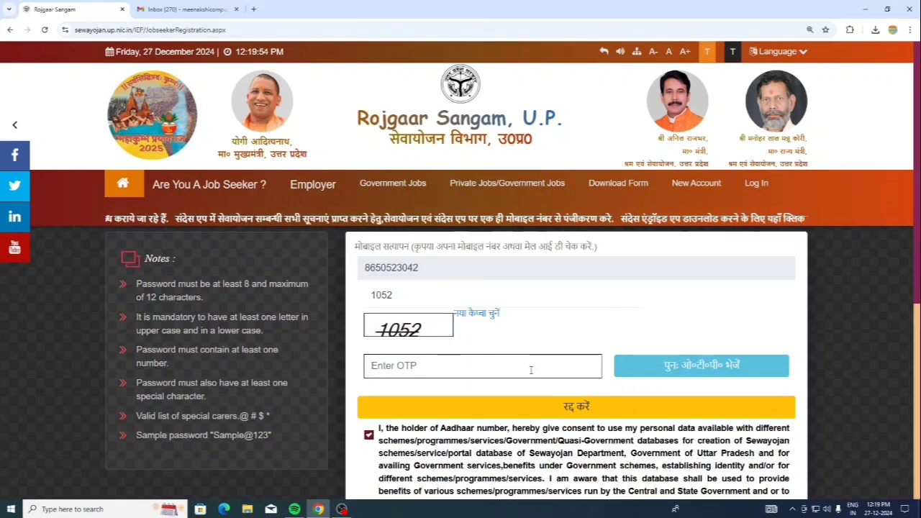
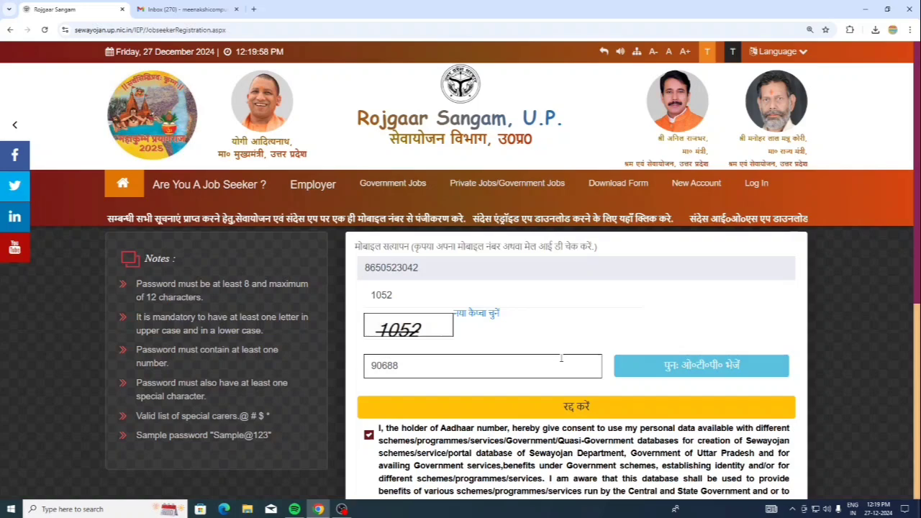
scroll(562, 358, down, 3)
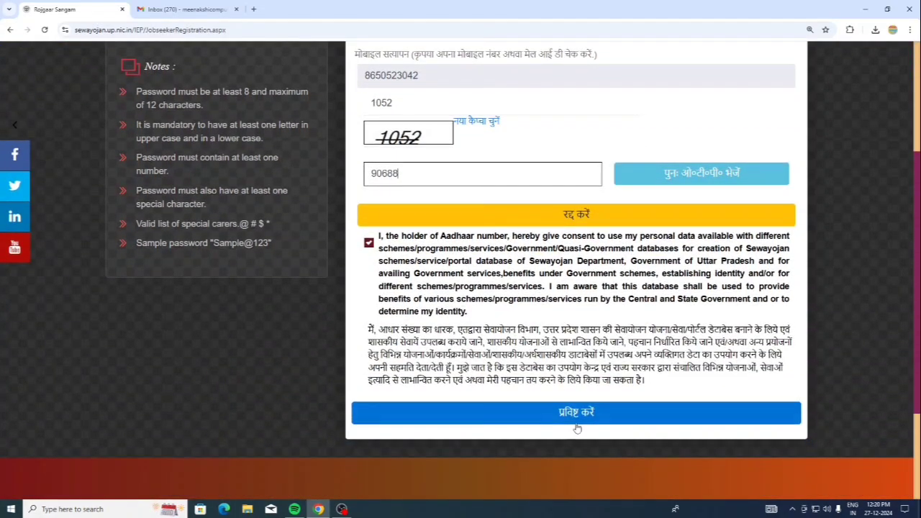
click(580, 417)
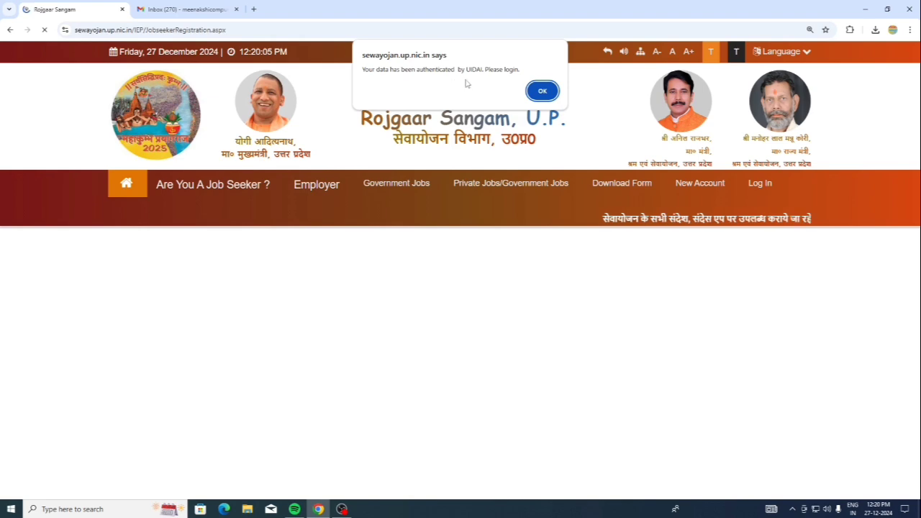
Step: Acknowledge the UIDAI message and log in with the user ID, password and captcha
click(553, 93)
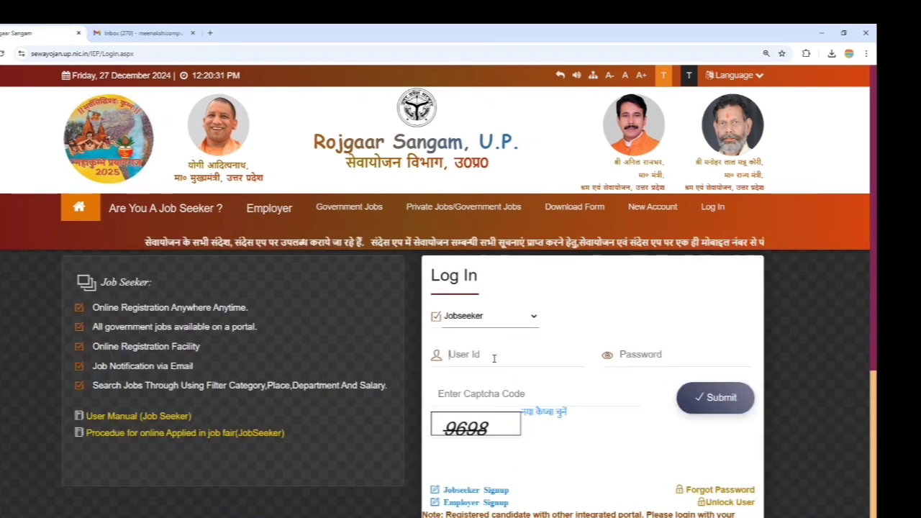
text(a)
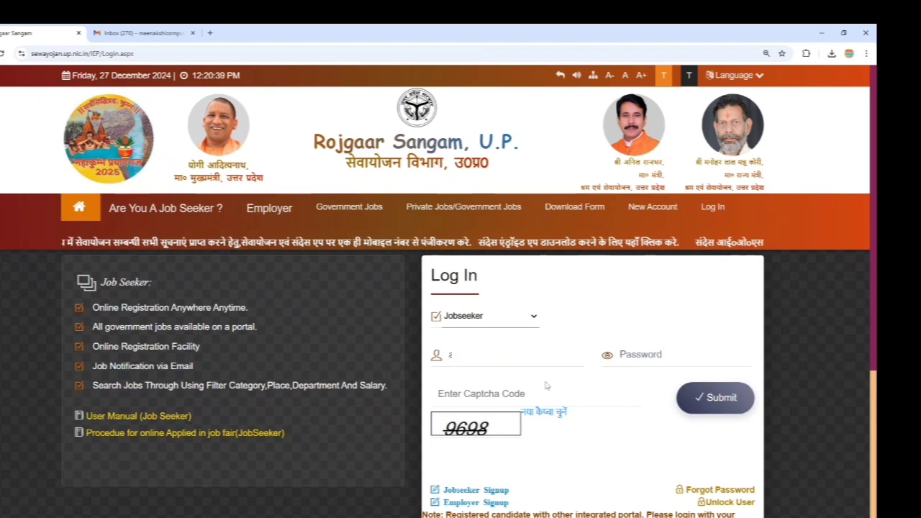
click(681, 357)
text(*****)
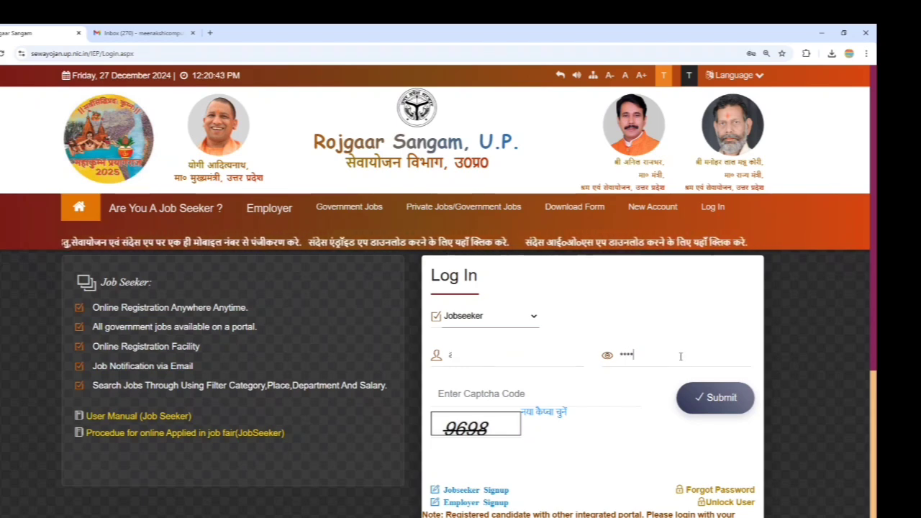
text(****)
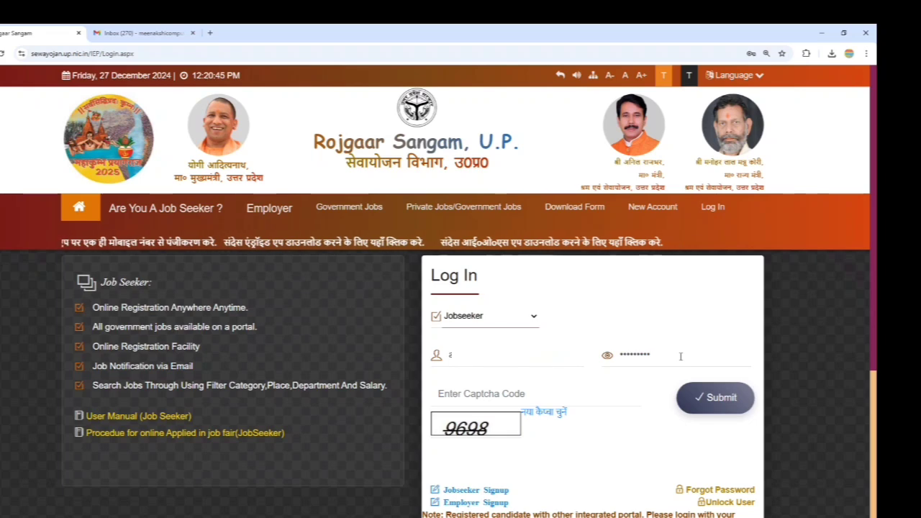
click(500, 389)
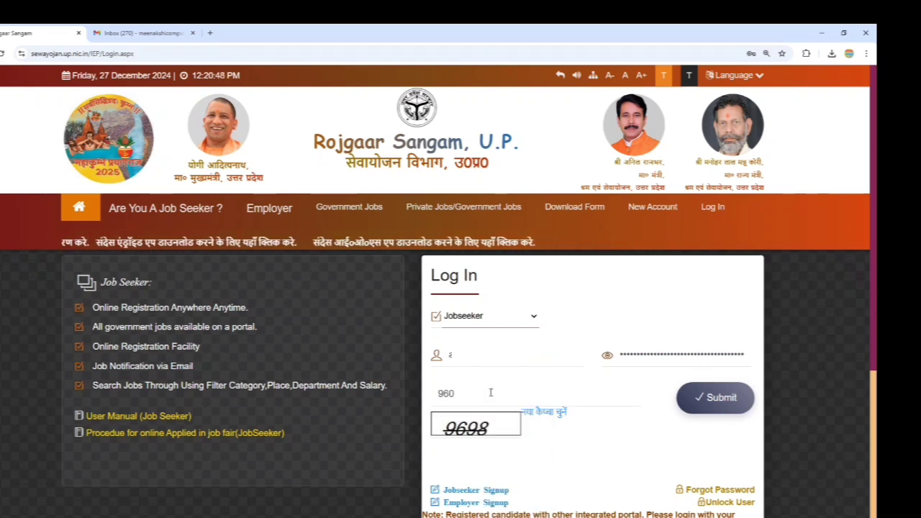
key(BackSpace)
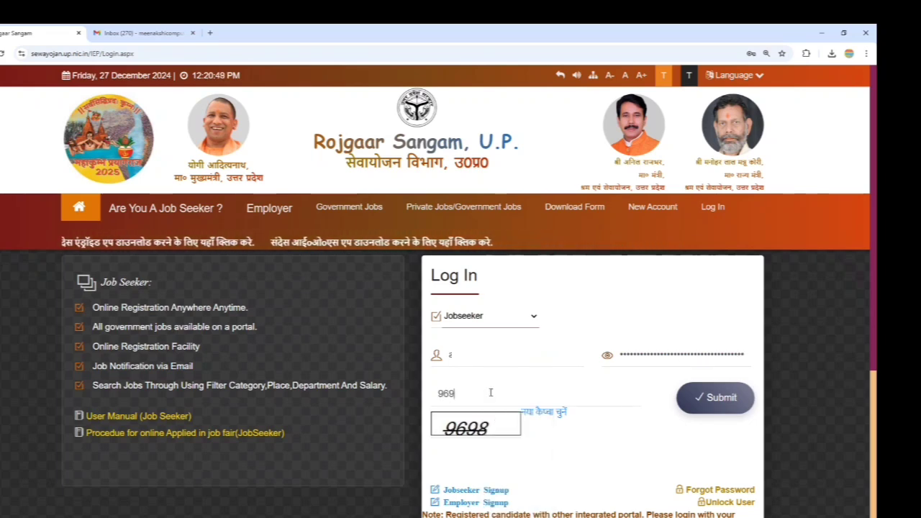
click(706, 398)
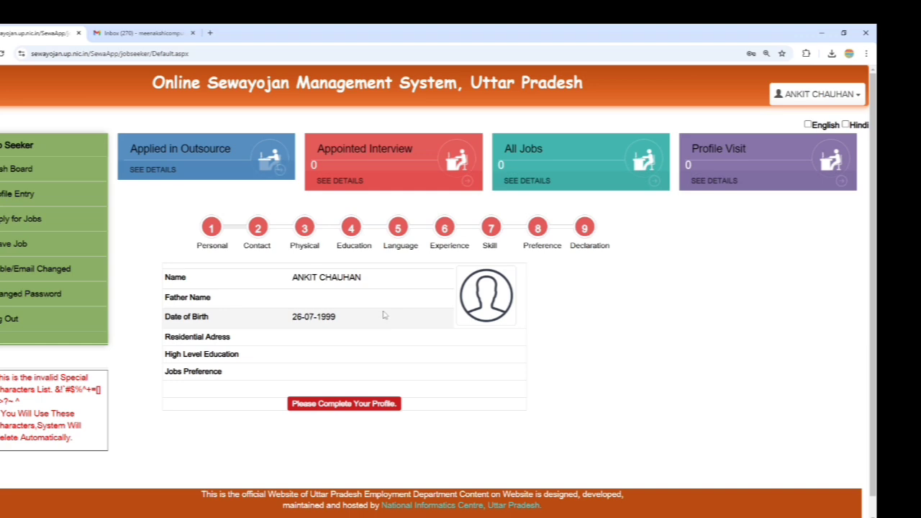
Step: Open the Personal profile step and enter the applicant's name in Hindi
click(211, 229)
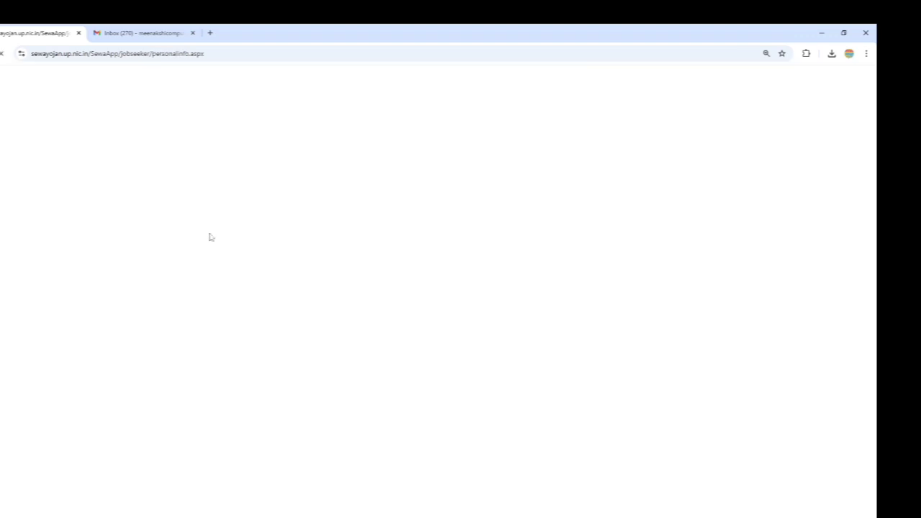
scroll(219, 236, down, 1)
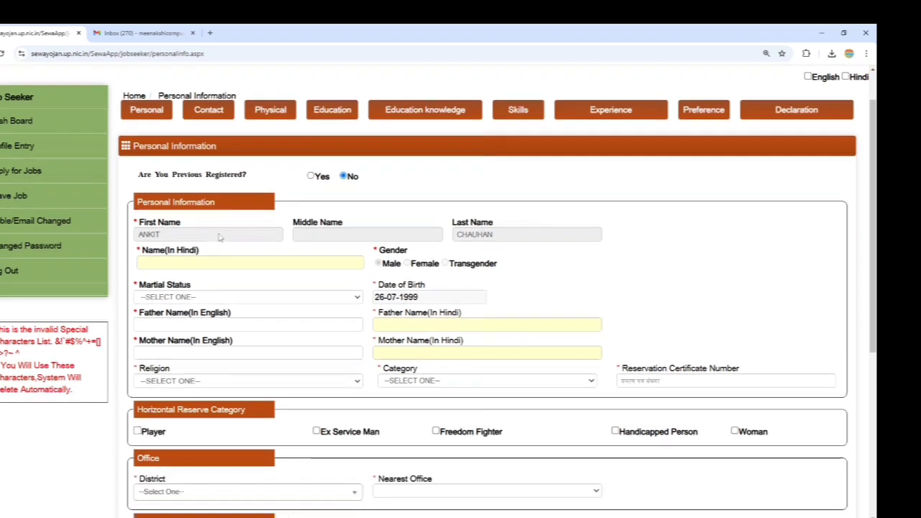
click(197, 260)
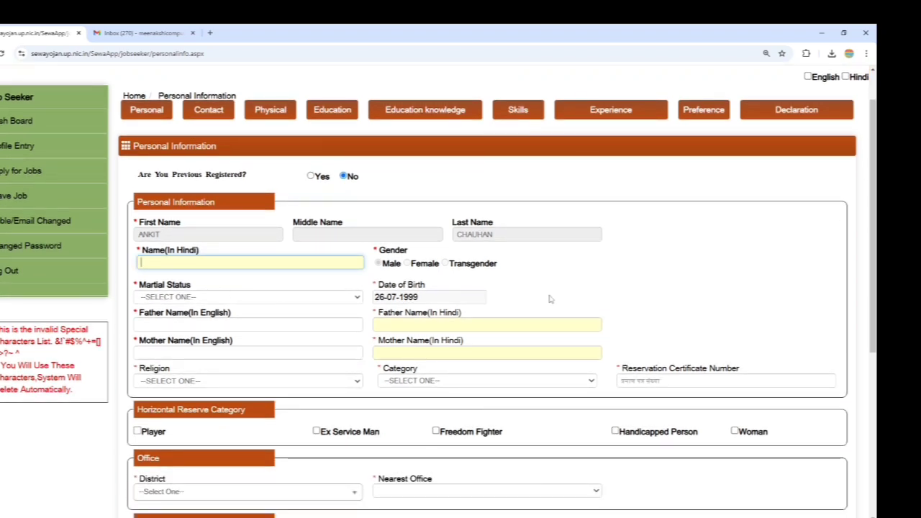
key(BackSpace)
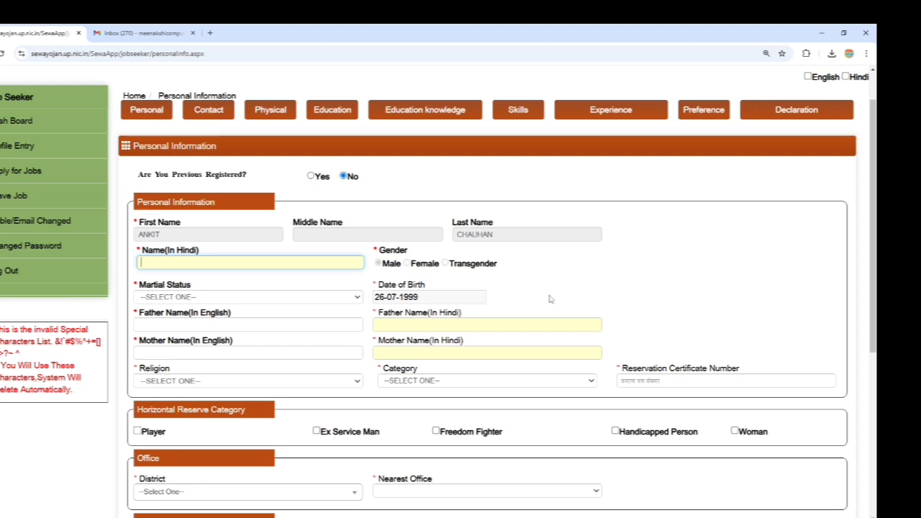
key(alt+shift)
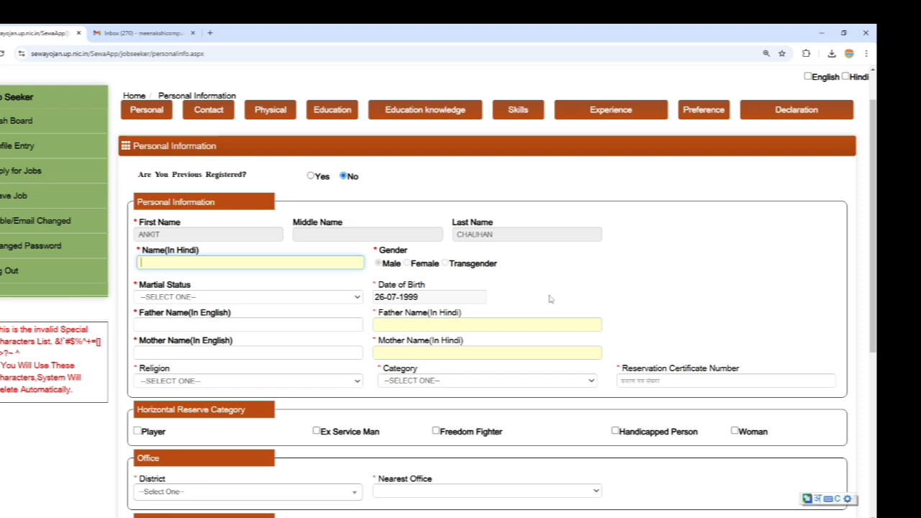
Step: Set marital status to UNMARRIED and enter the father's and mother's names in English
click(230, 297)
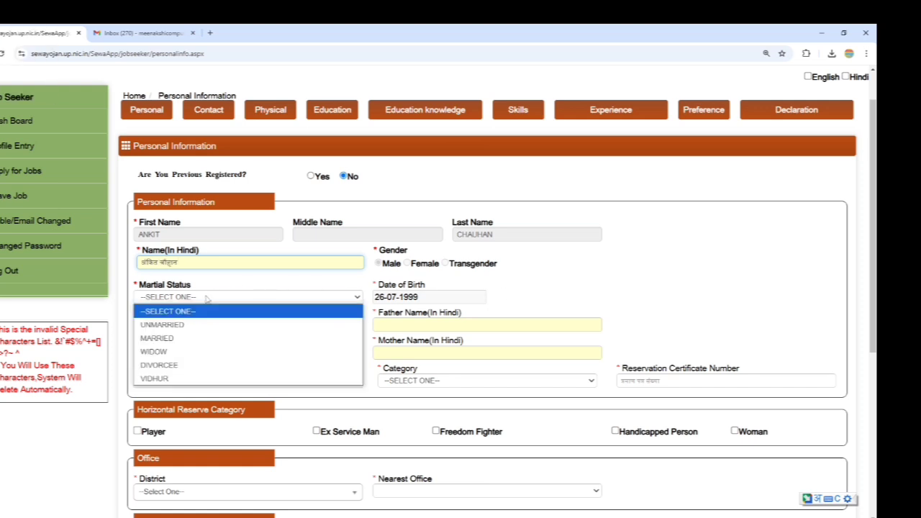
click(164, 324)
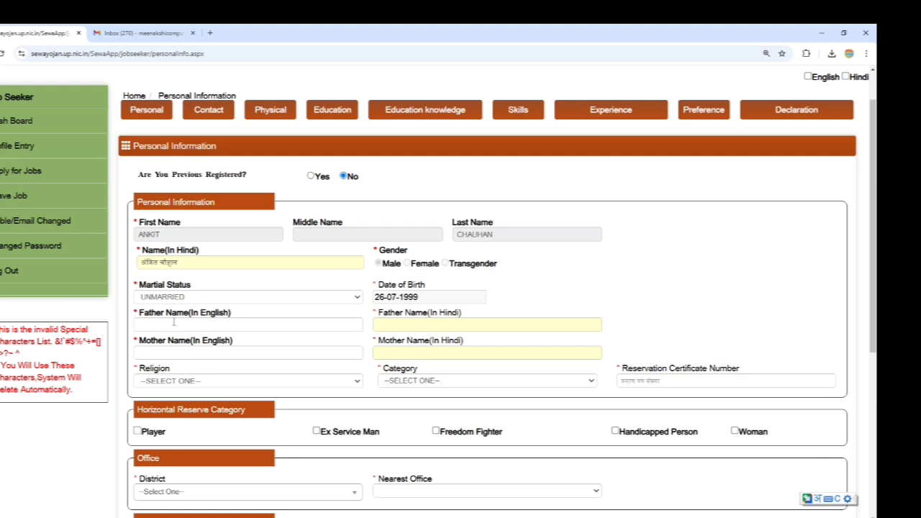
click(198, 323)
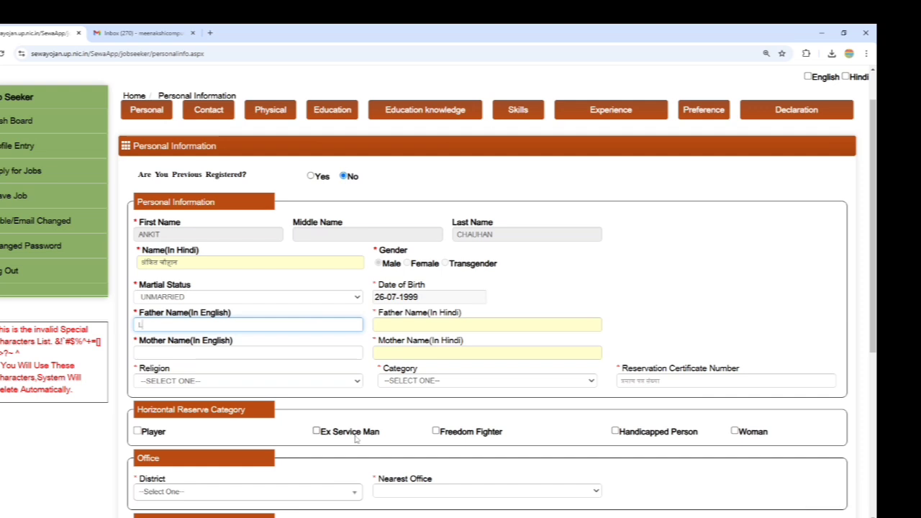
key(Tab)
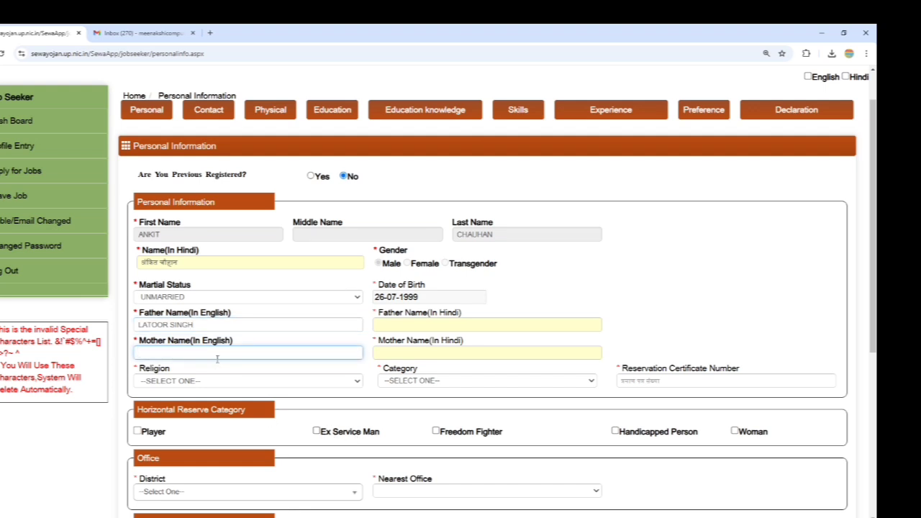
key(Tab)
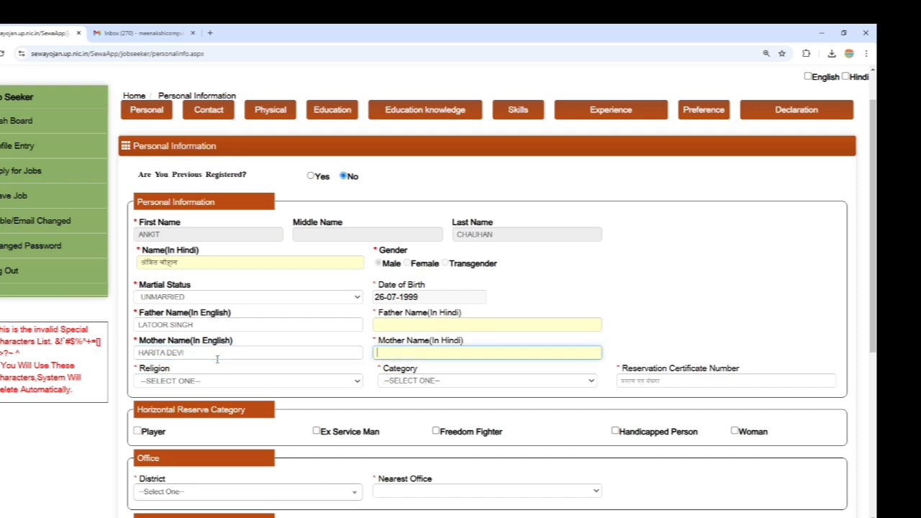
Step: Fill the father's and mother's names in Hindi using the Hindi input tool
click(451, 321)
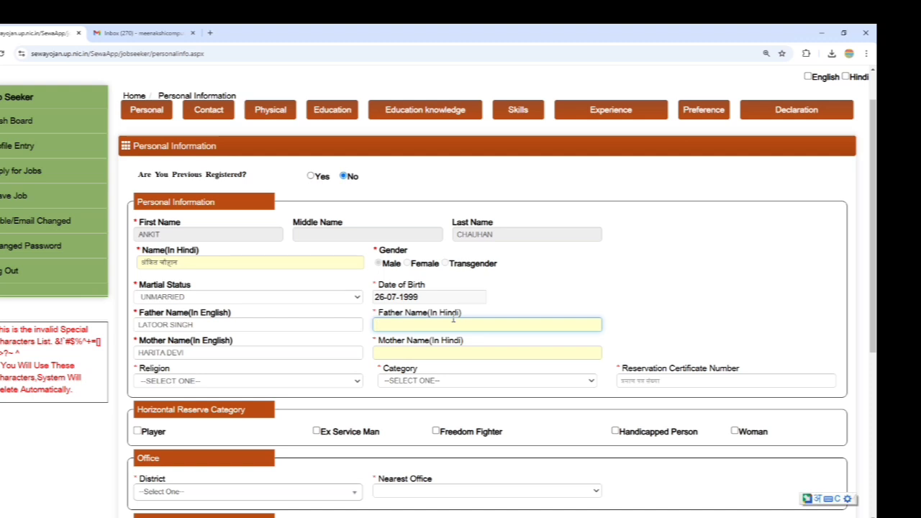
text(l)
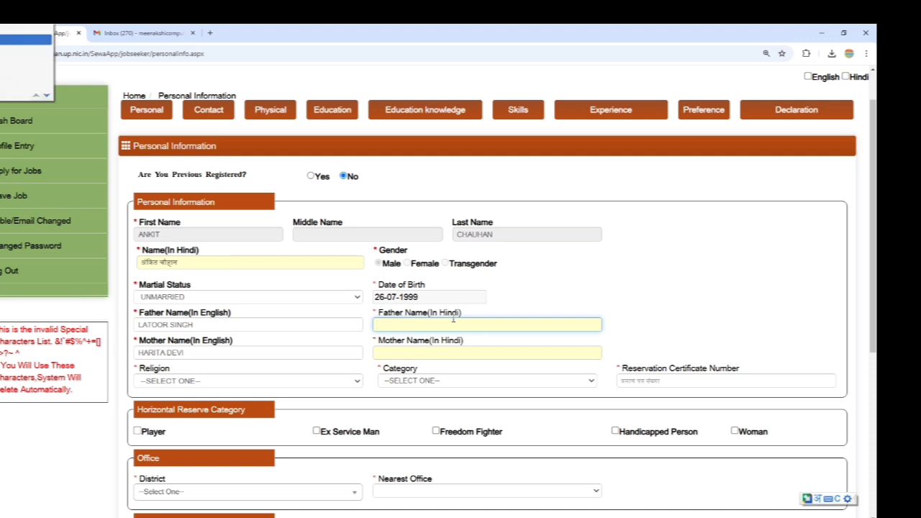
text(लातूर )
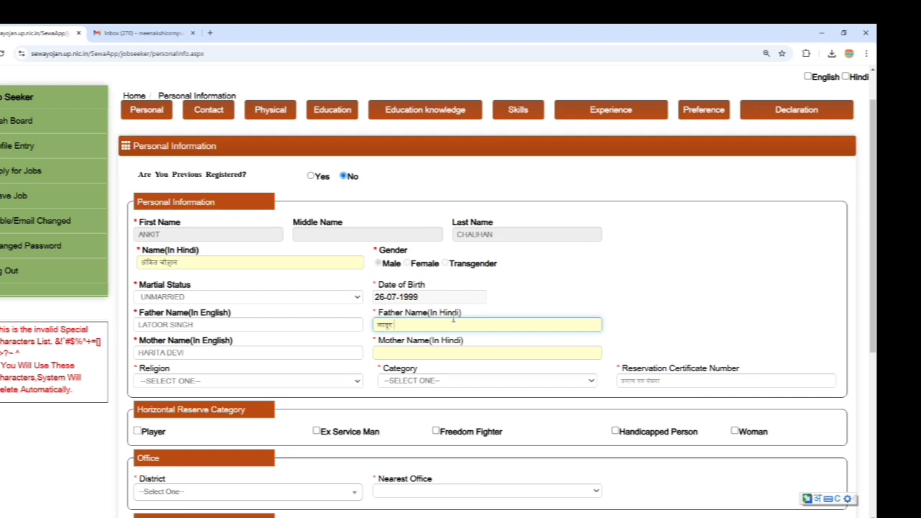
text(l)
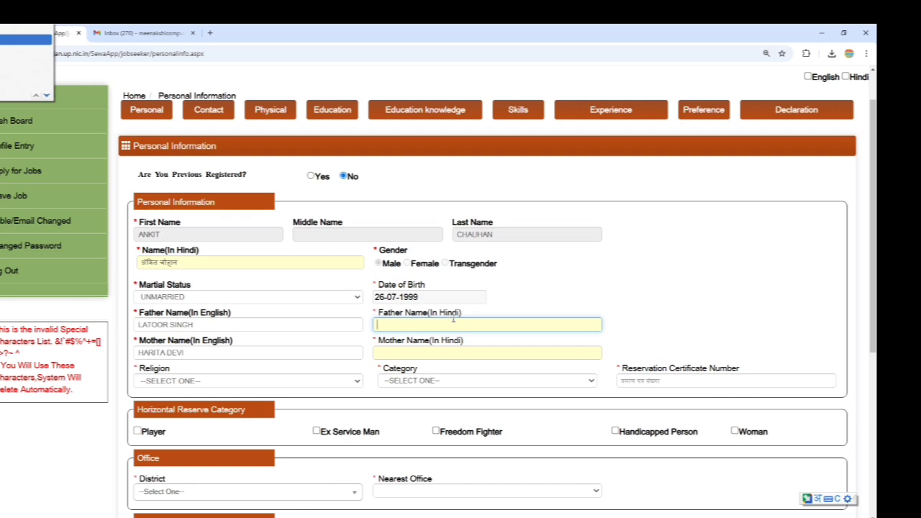
key(Down)
key(Down)
key(Down)
key(space)
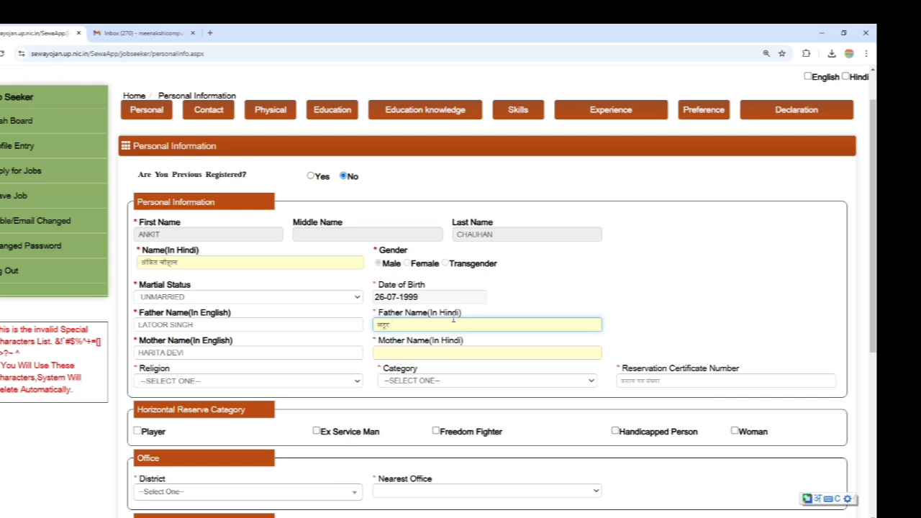
text(s)
key(space)
click(408, 355)
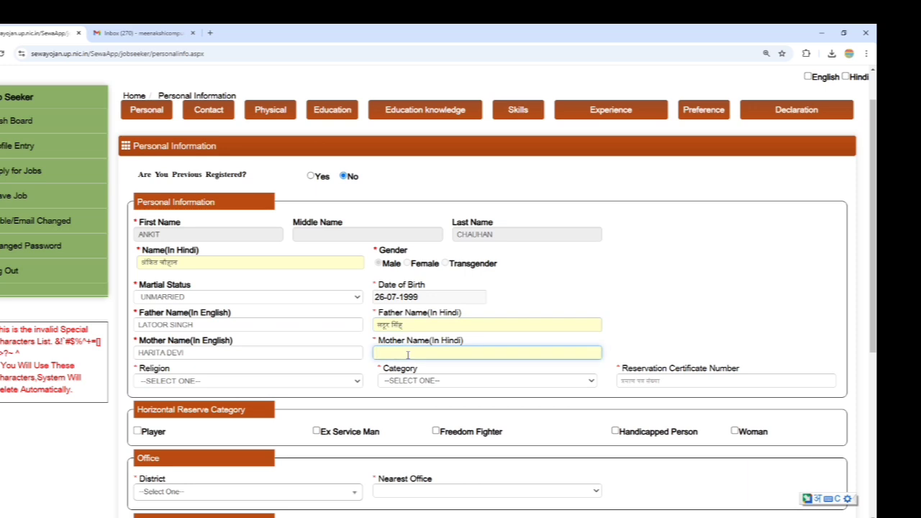
Step: Set religion to HINDU and category to GENERAL
scroll(431, 349, down, 1)
click(262, 333)
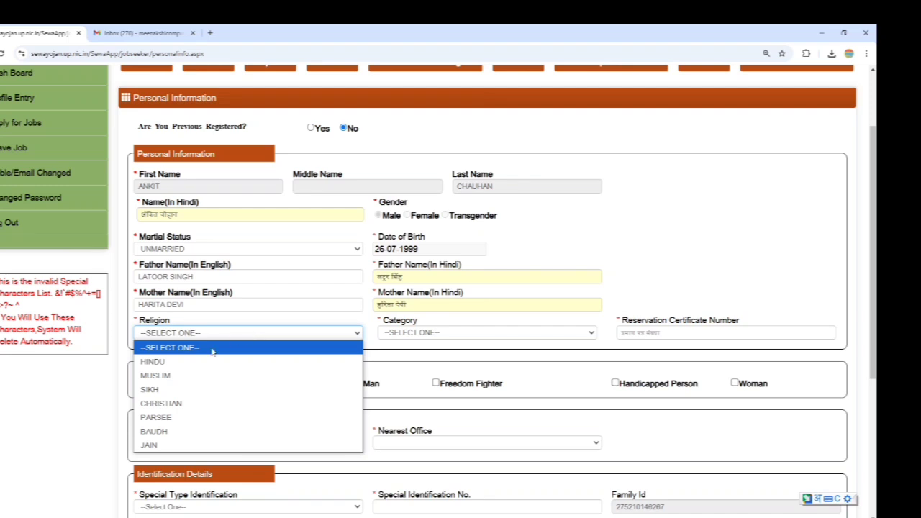
click(173, 364)
click(433, 332)
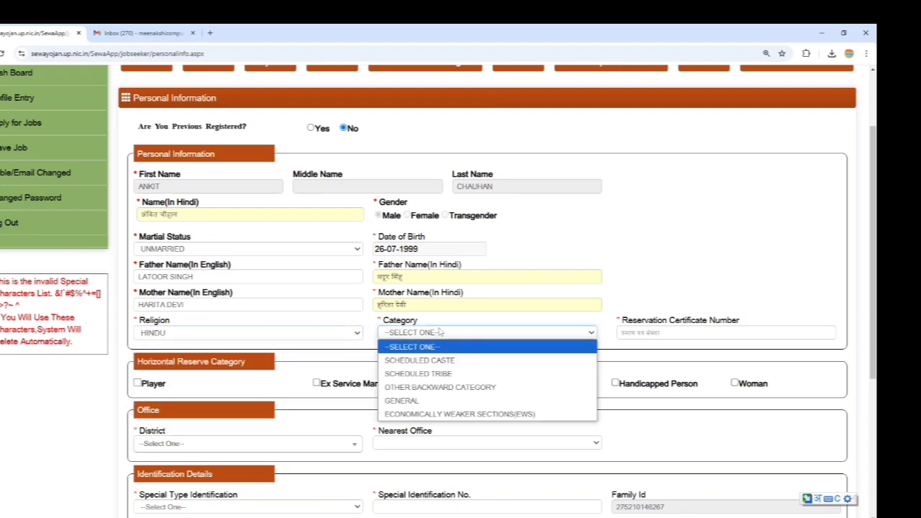
click(419, 401)
Step: Choose Hapur as district and DISTRICT EMPLOYMENT OFFICE, HAPUR as nearest office
scroll(355, 362, down, 1)
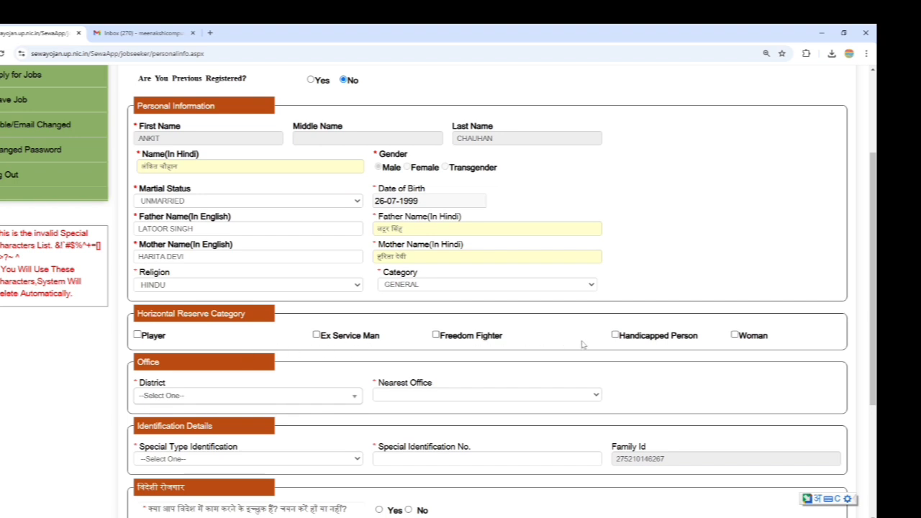
scroll(556, 343, down, 1)
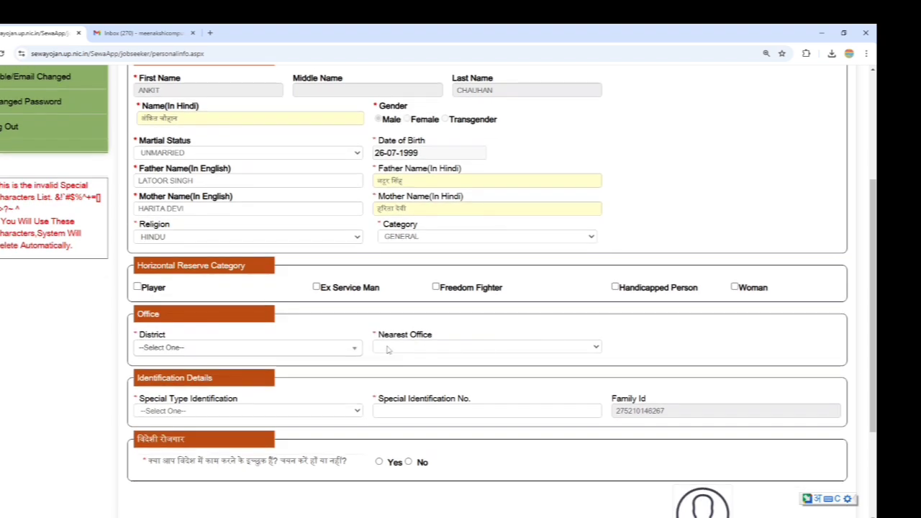
click(344, 348)
scroll(260, 408, down, 5)
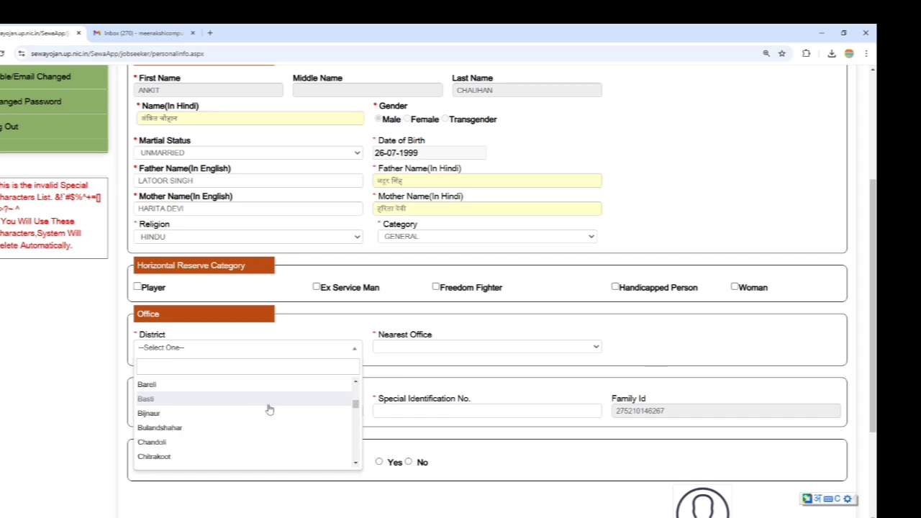
scroll(269, 409, up, 5)
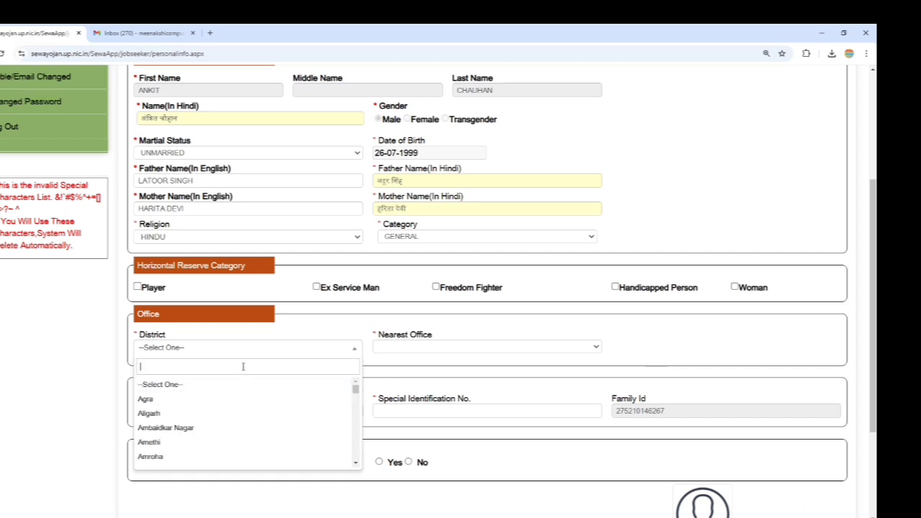
text(hap)
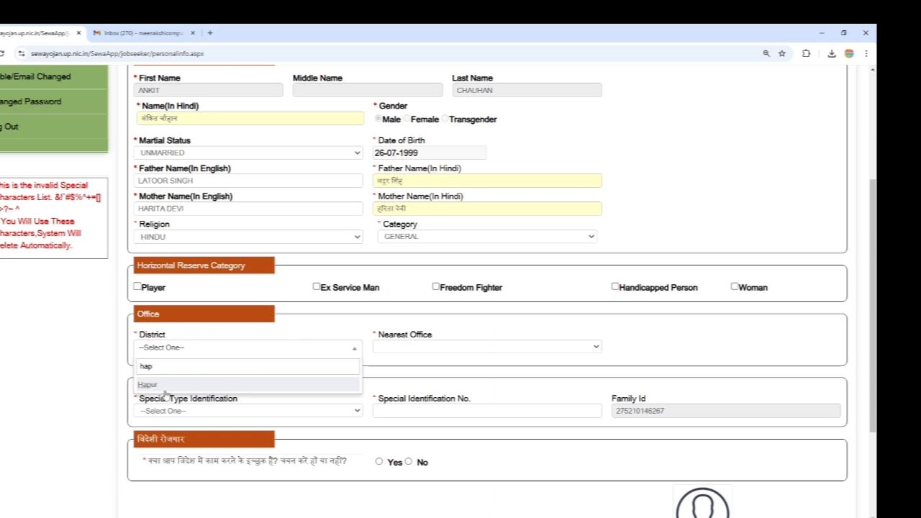
click(159, 387)
click(449, 347)
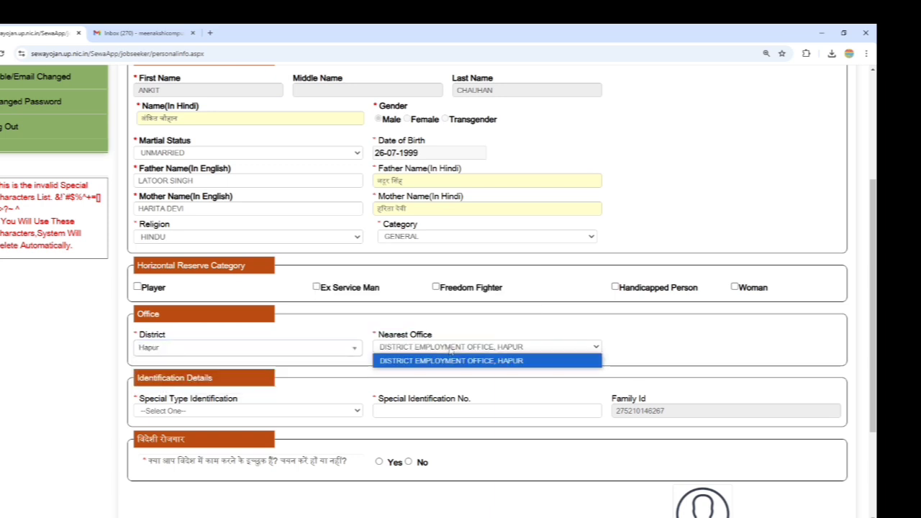
click(452, 348)
scroll(428, 352, down, 1)
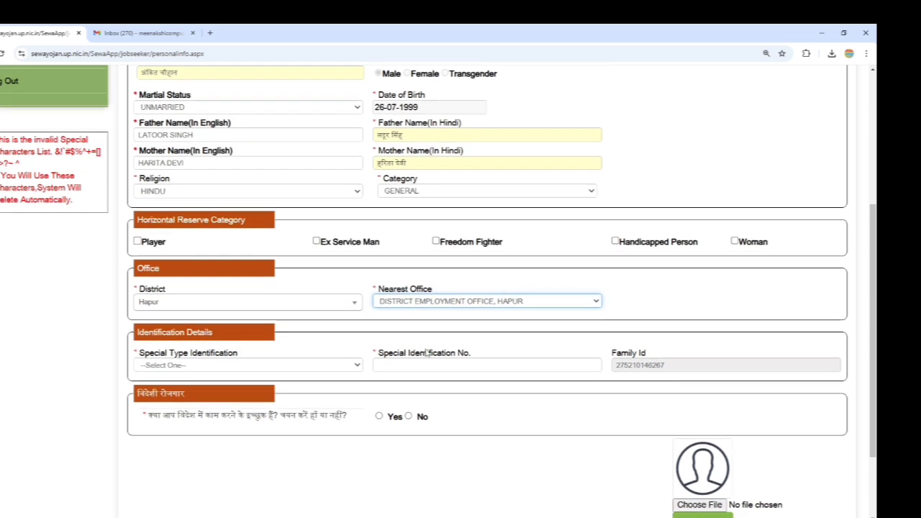
Step: Choose Pan Card as identification type and answer No to working abroad
click(335, 363)
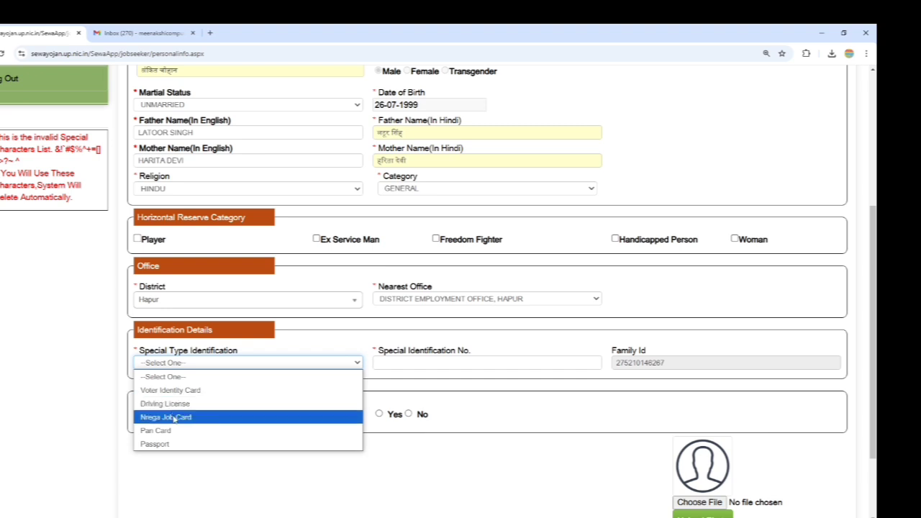
click(158, 430)
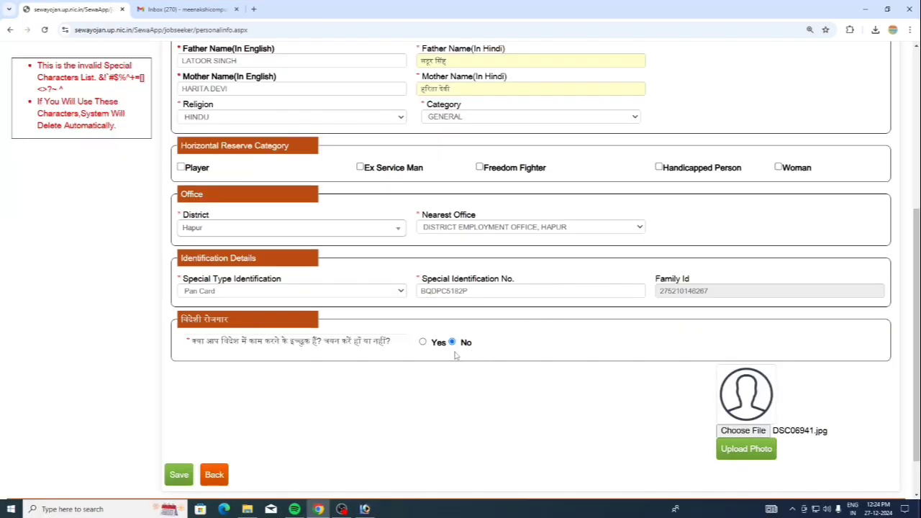
click(423, 341)
click(597, 343)
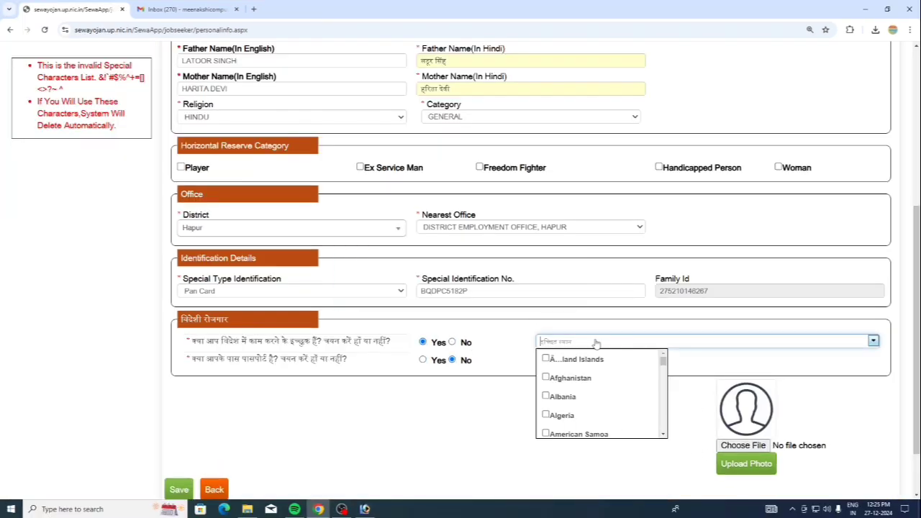
scroll(602, 360, down, 7)
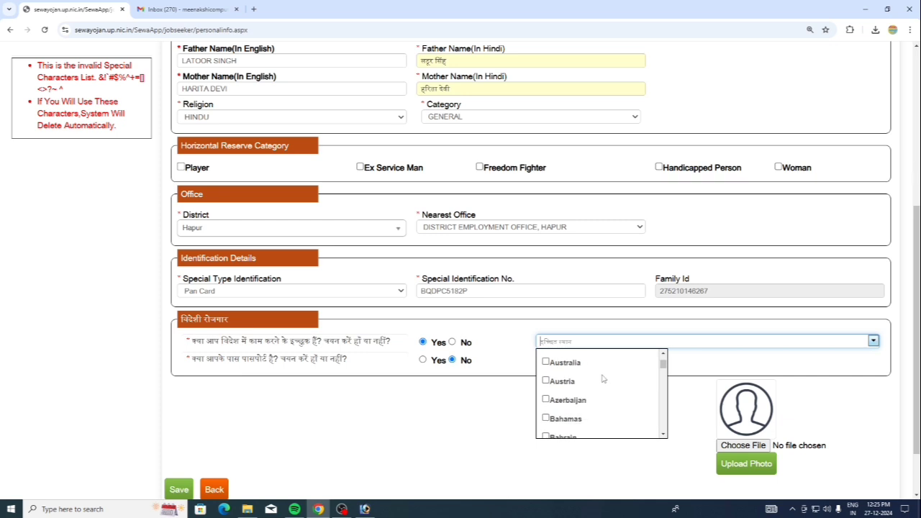
scroll(602, 377, down, 3)
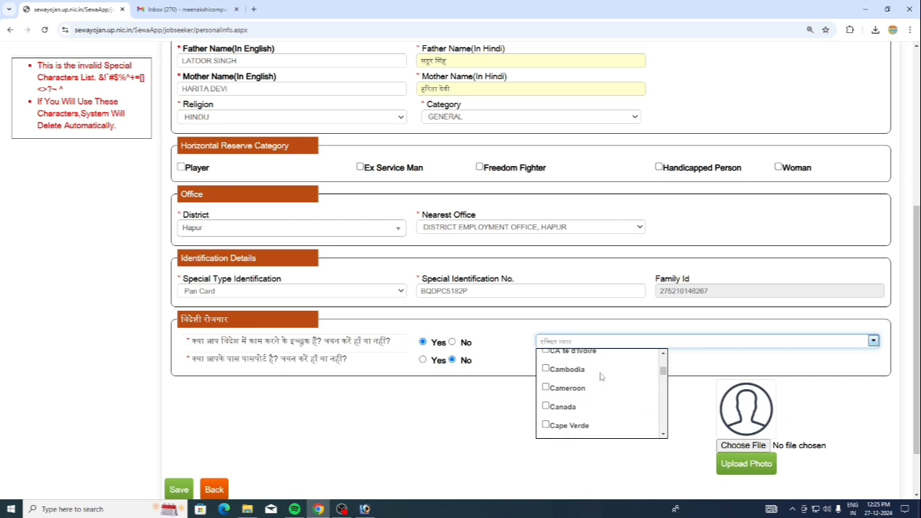
scroll(599, 375, down, 2)
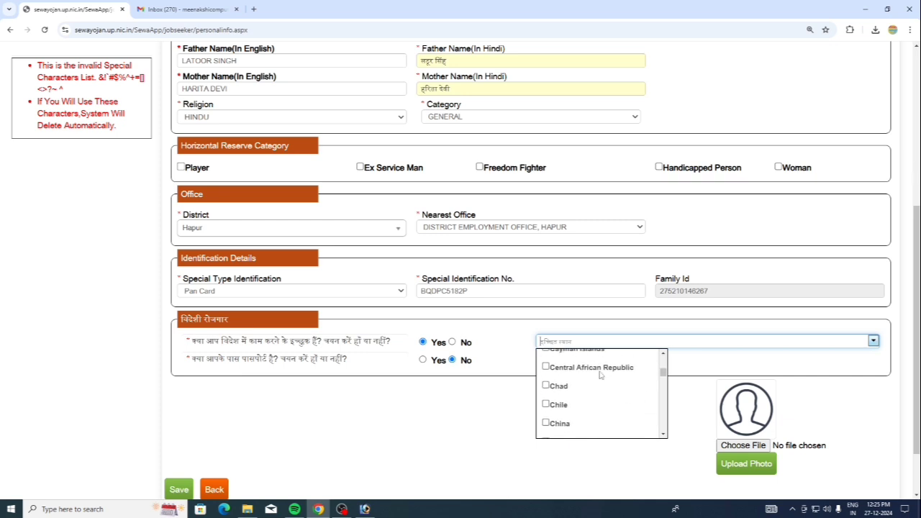
click(453, 343)
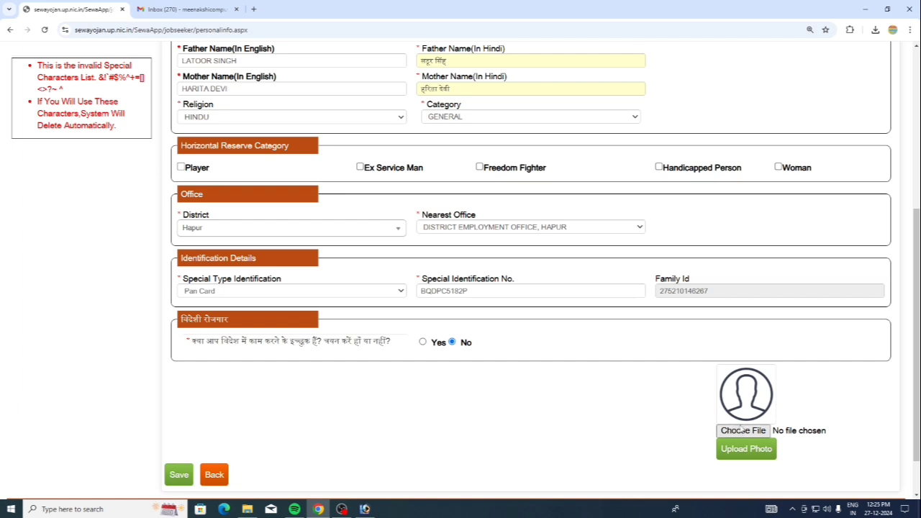
Step: Upload DSC06941 from Downloads as the profile photo
click(742, 431)
double_click(113, 87)
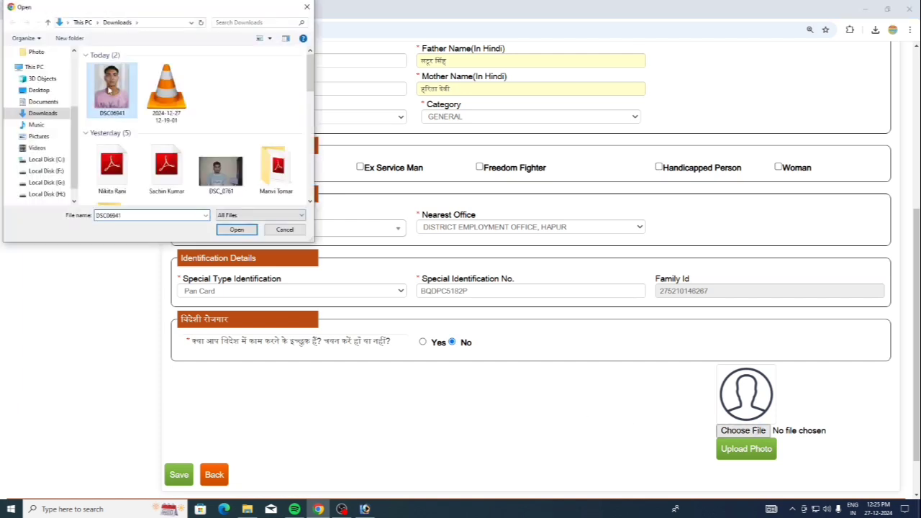
click(737, 453)
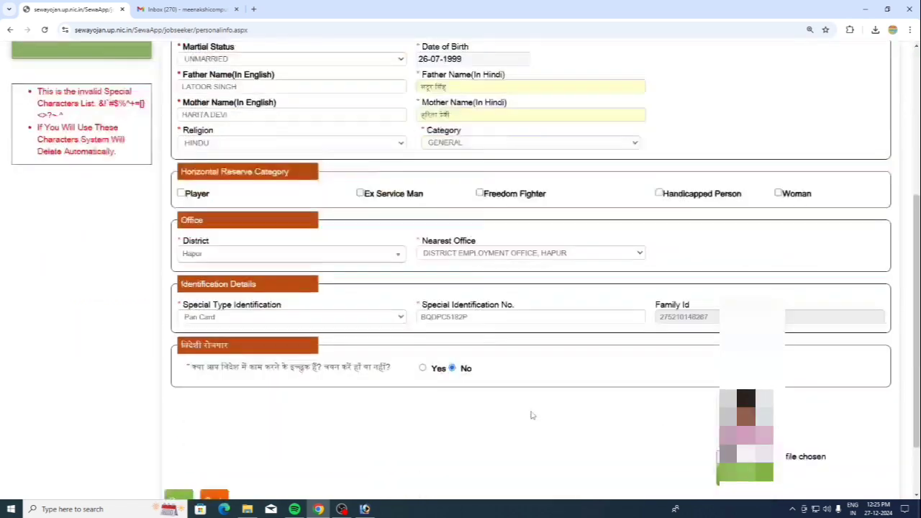
Step: Save the personal information, confirm the success message and go to the Contact section
scroll(521, 401, up, 1)
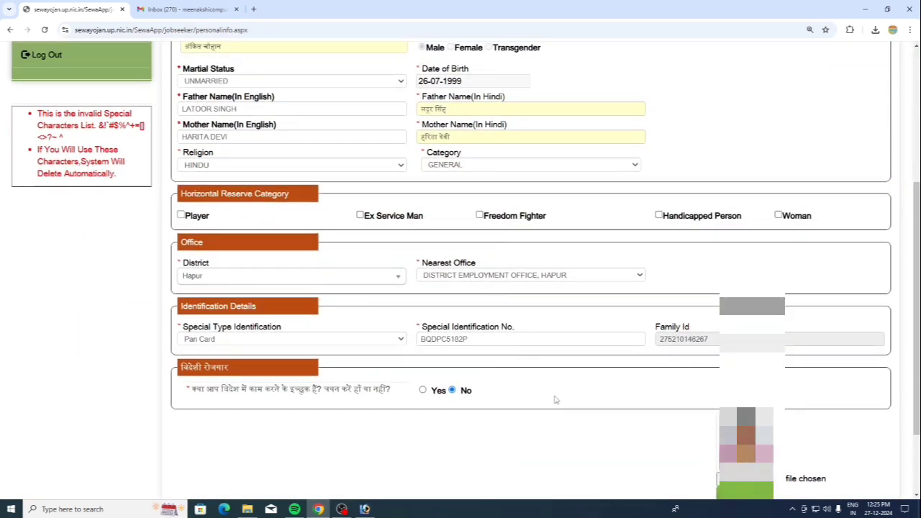
scroll(551, 393, up, 3)
scroll(552, 392, down, 5)
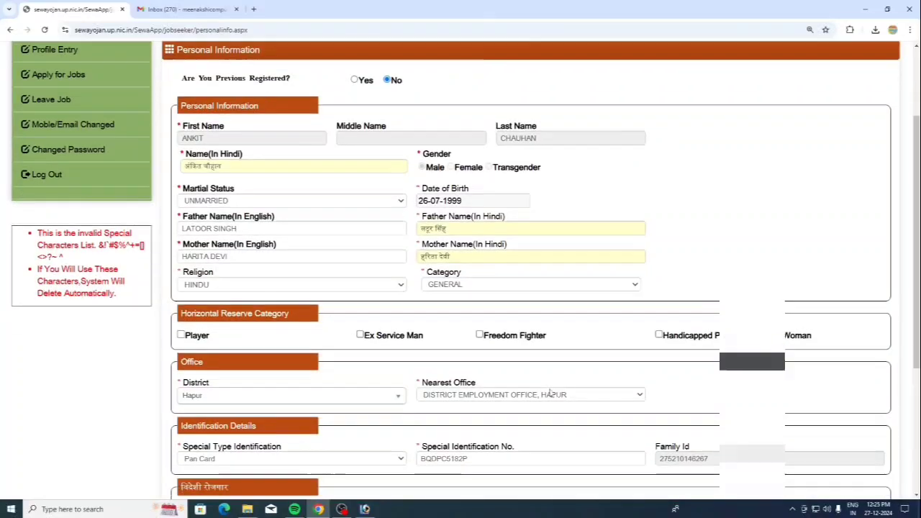
click(180, 422)
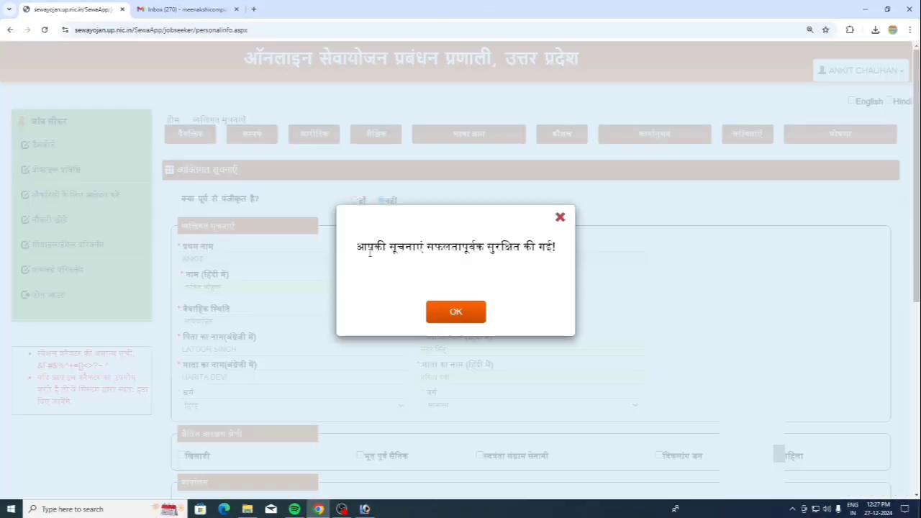
click(461, 313)
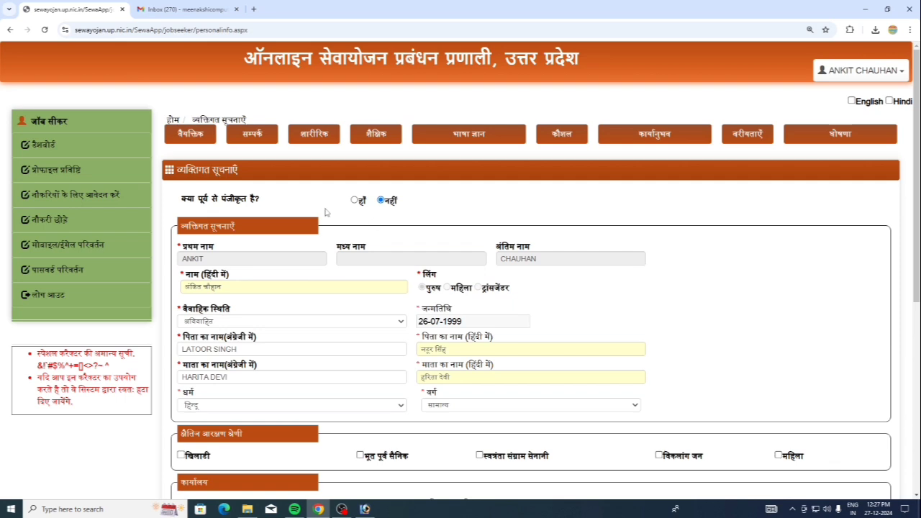
click(262, 141)
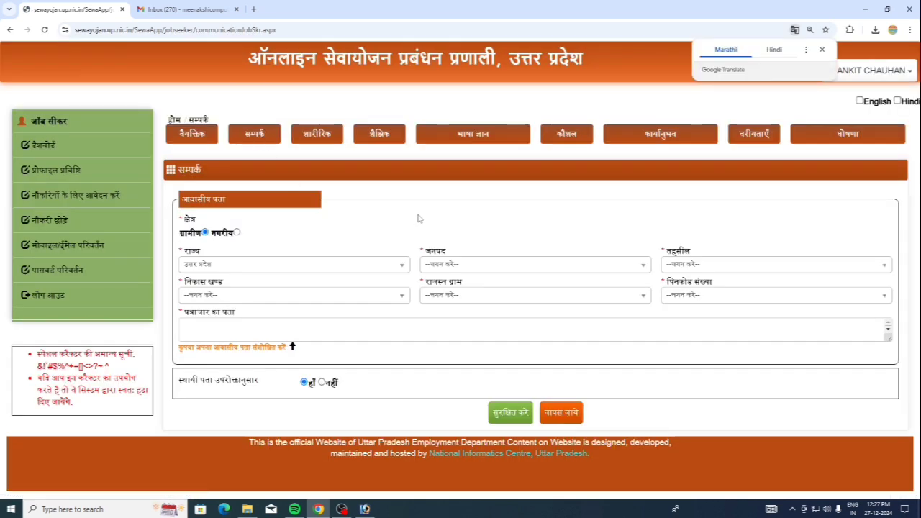
Step: Set the residential district to हापुड़ and tehsil to गढ़ मुक्तेश्वर
click(475, 264)
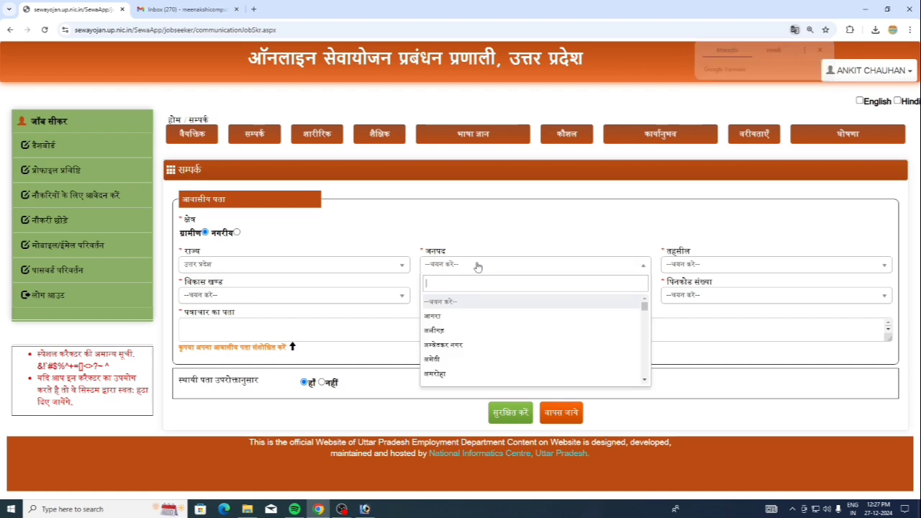
scroll(470, 327, down, 2)
scroll(469, 331, down, 3)
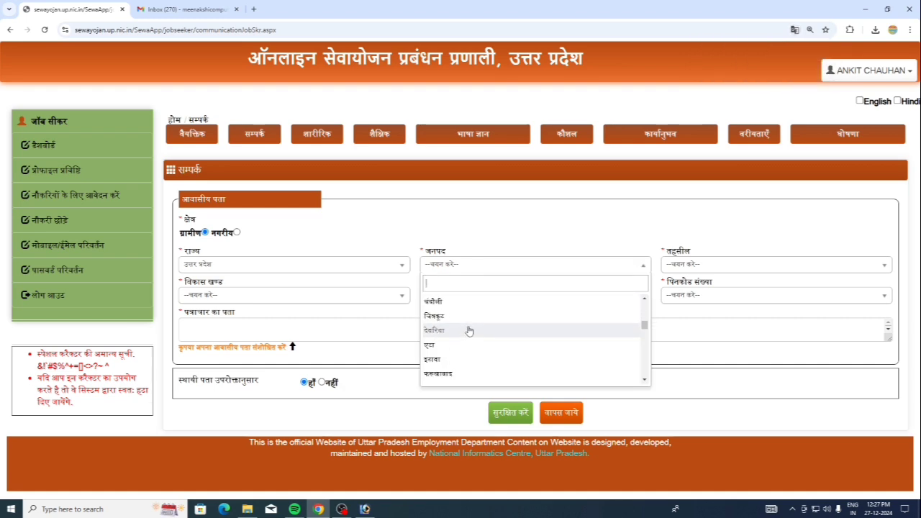
scroll(463, 326, down, 2)
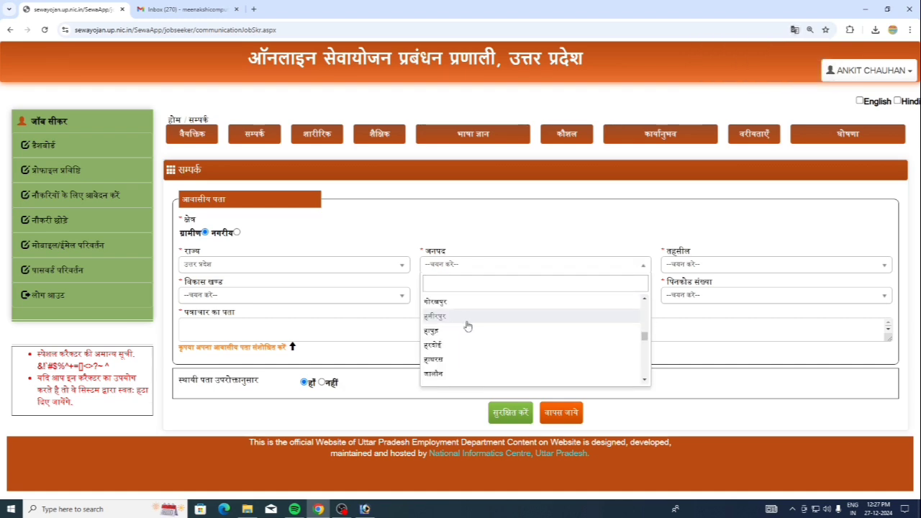
click(436, 333)
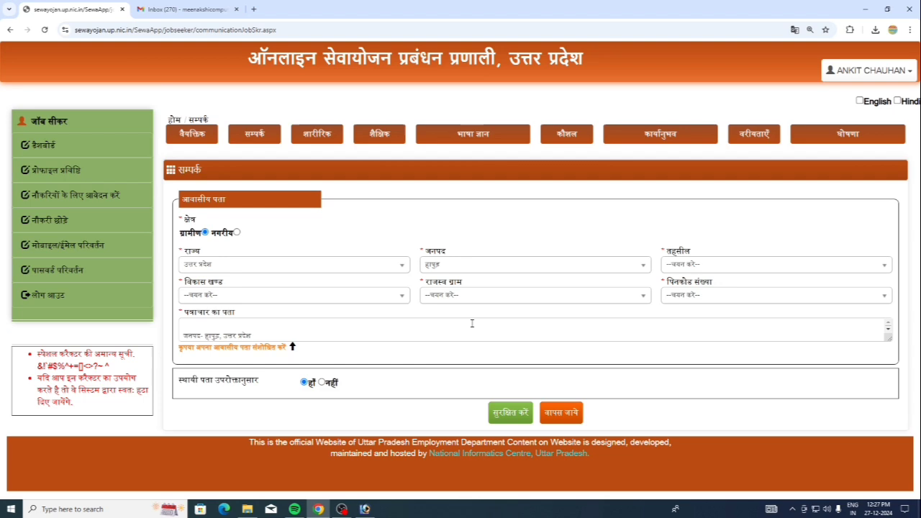
click(698, 264)
click(684, 320)
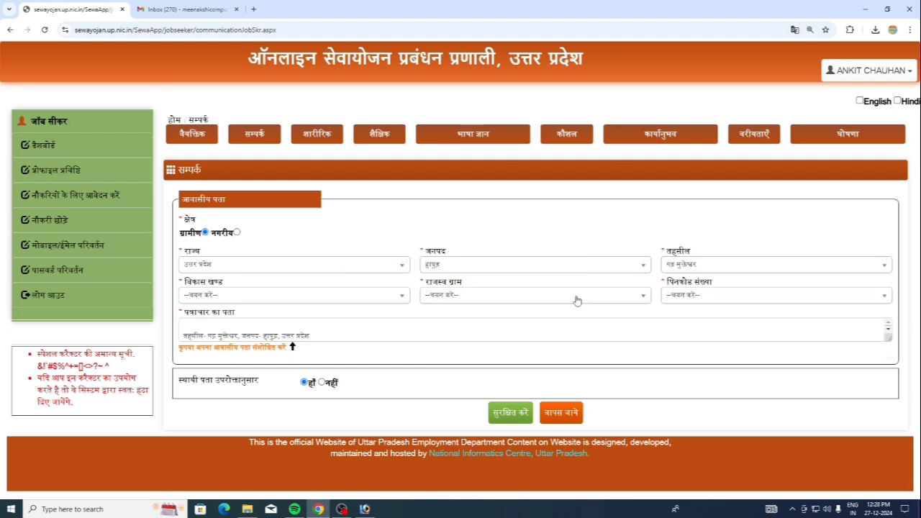
Step: Set block गढ़ मुक्तेश्वर, revenue village नेकनामपुर नानई and pincode 245208
click(315, 295)
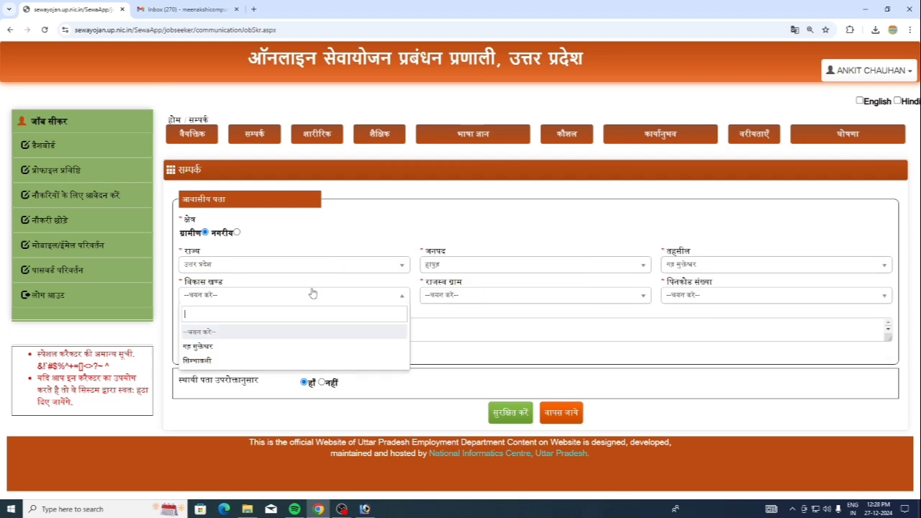
click(209, 346)
click(494, 298)
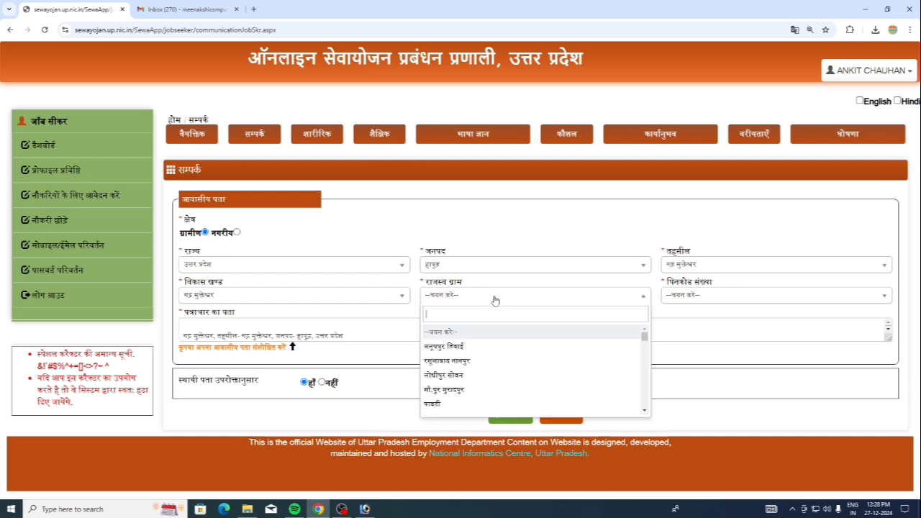
scroll(508, 345, down, 4)
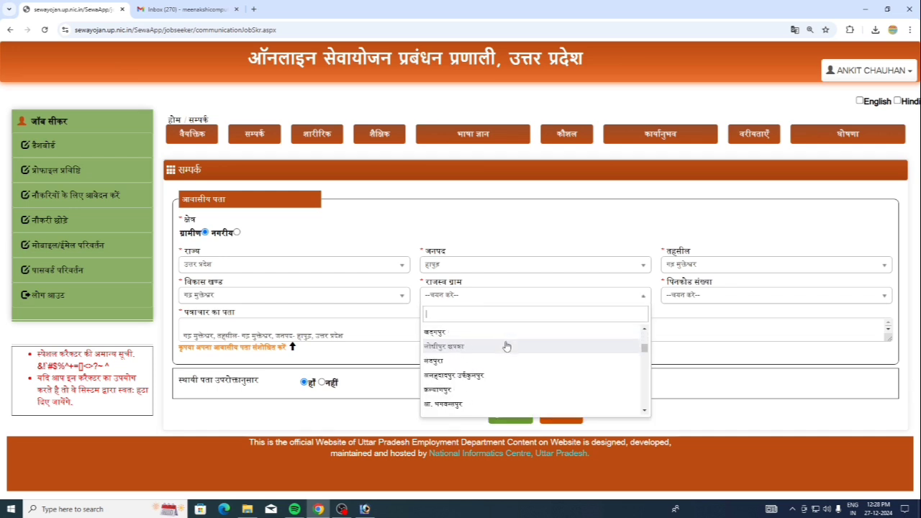
scroll(507, 352, down, 5)
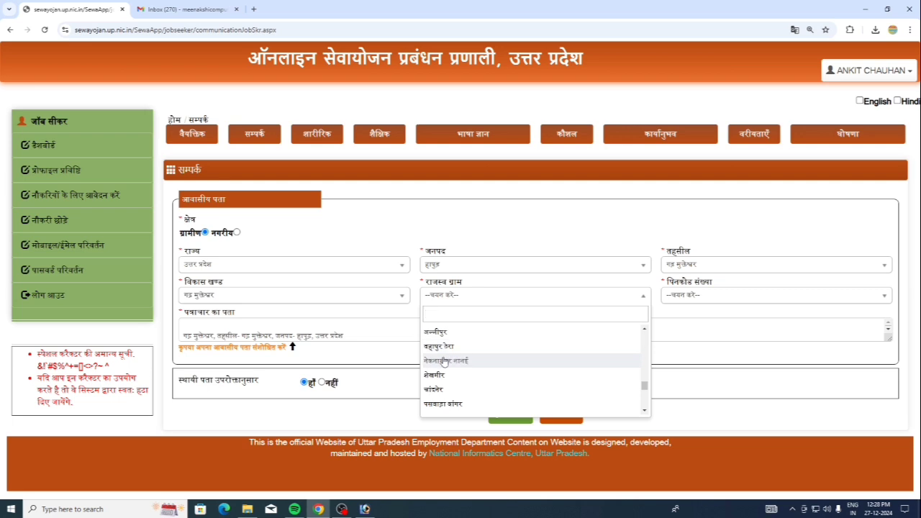
click(471, 360)
click(725, 298)
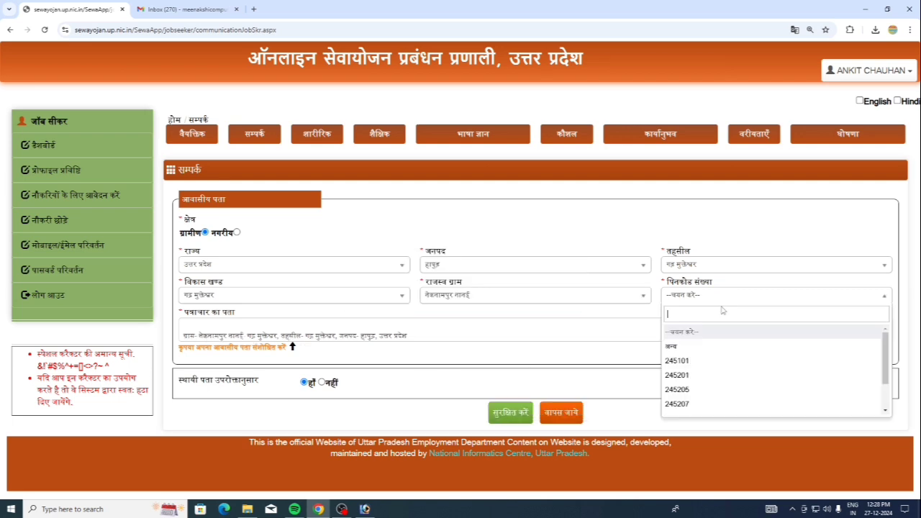
scroll(691, 399, down, 2)
click(685, 379)
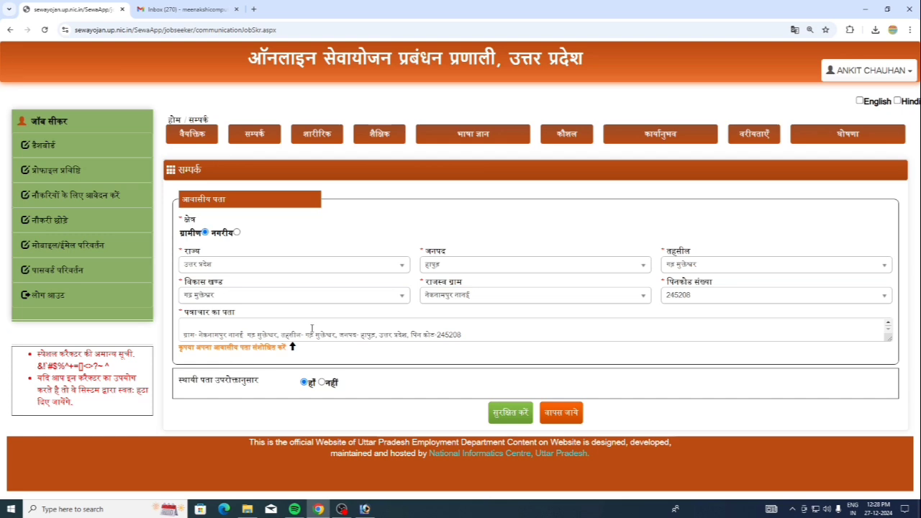
Step: Mark the permanent address as same as residential, save the contact details, and go to the physical details page
click(321, 383)
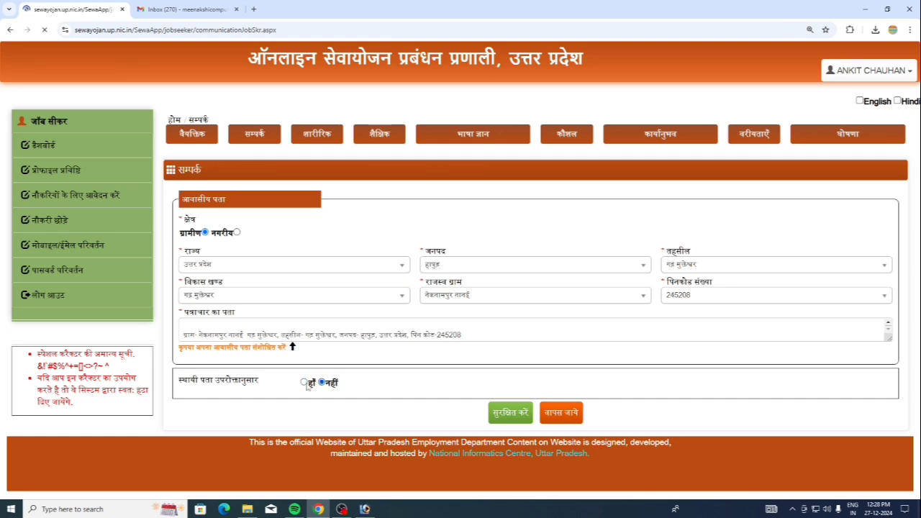
scroll(342, 346, down, 3)
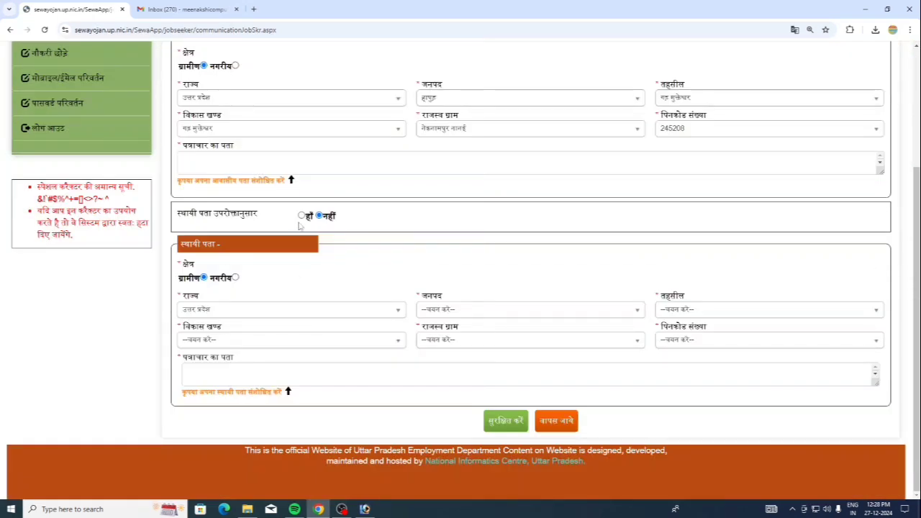
click(301, 215)
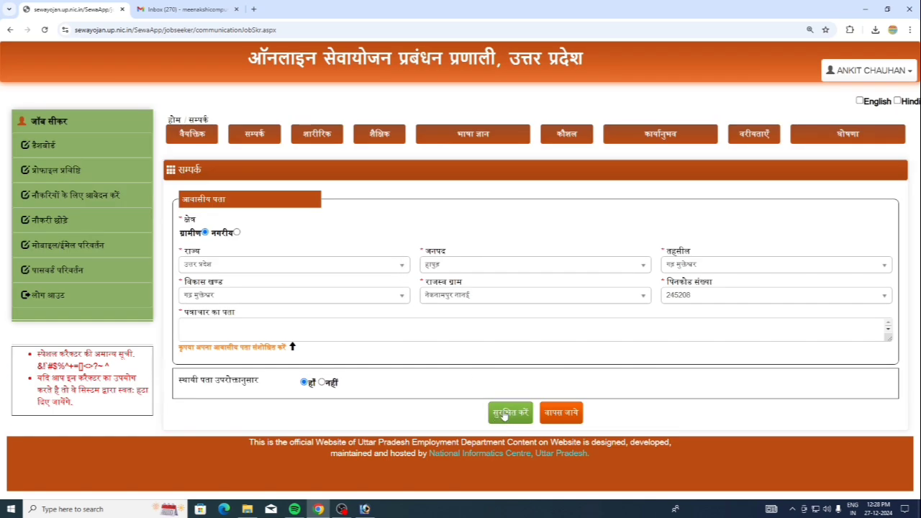
click(504, 415)
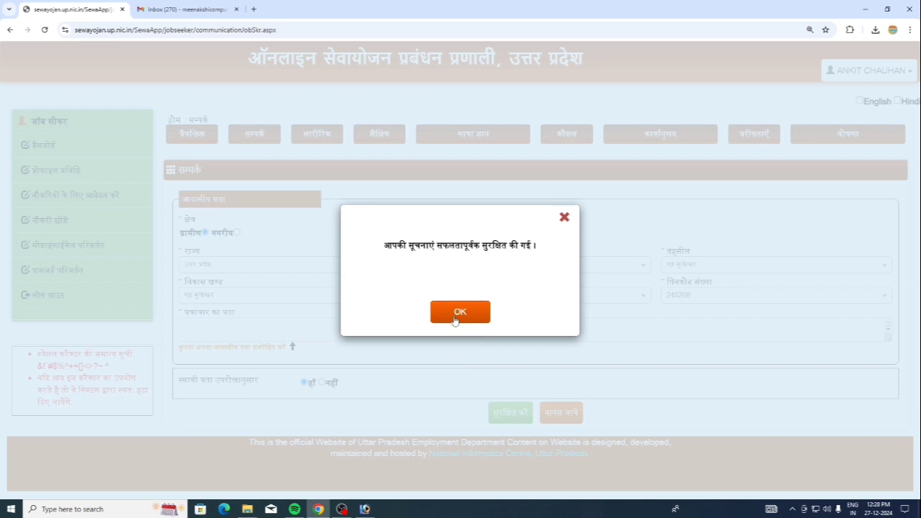
click(455, 314)
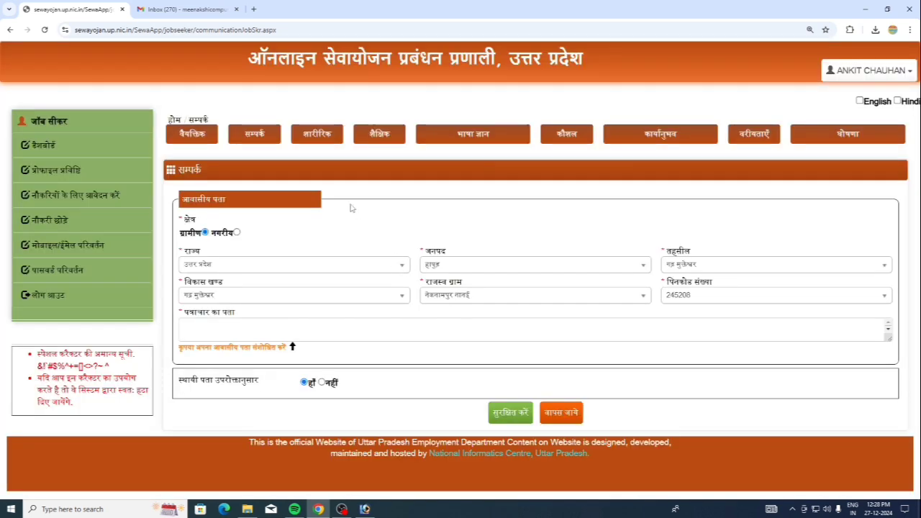
click(317, 137)
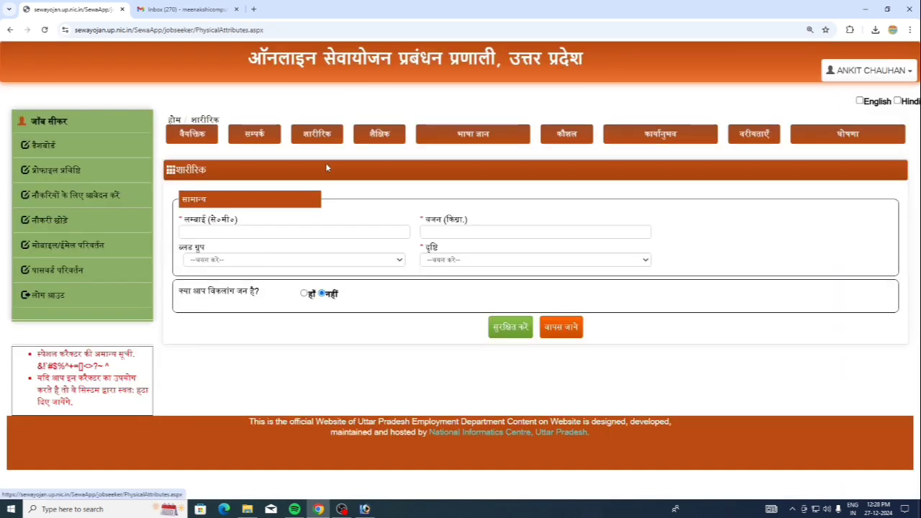
Step: Enter height 175 cm and weight 70 kg, set vision to सामान्य, and save the physical details
click(337, 229)
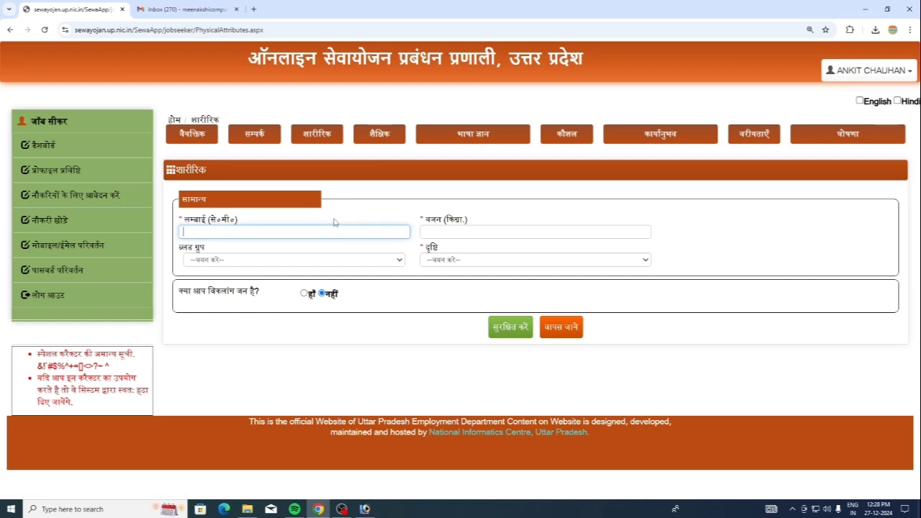
text(175)
click(472, 232)
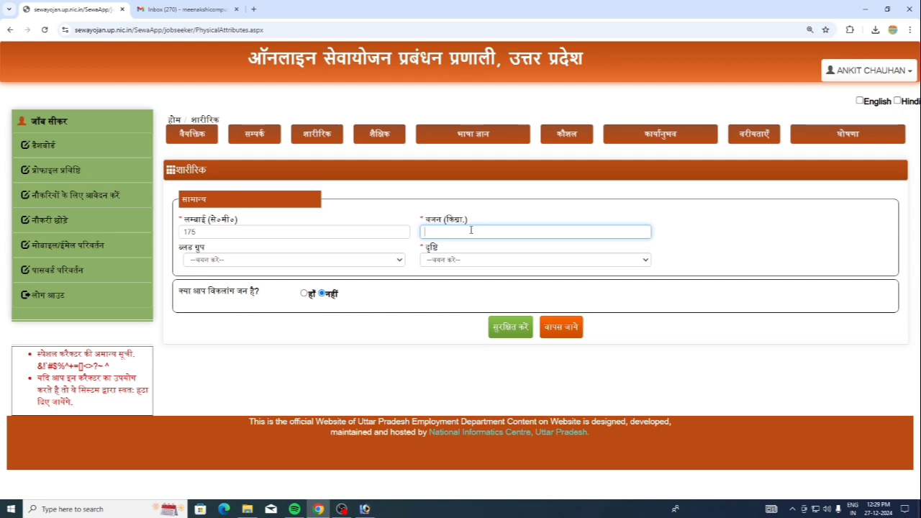
click(277, 260)
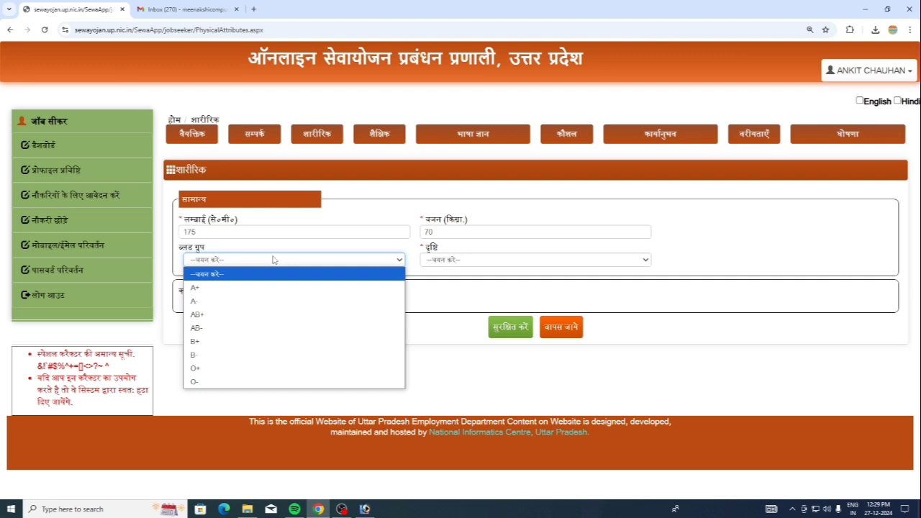
click(273, 260)
click(486, 260)
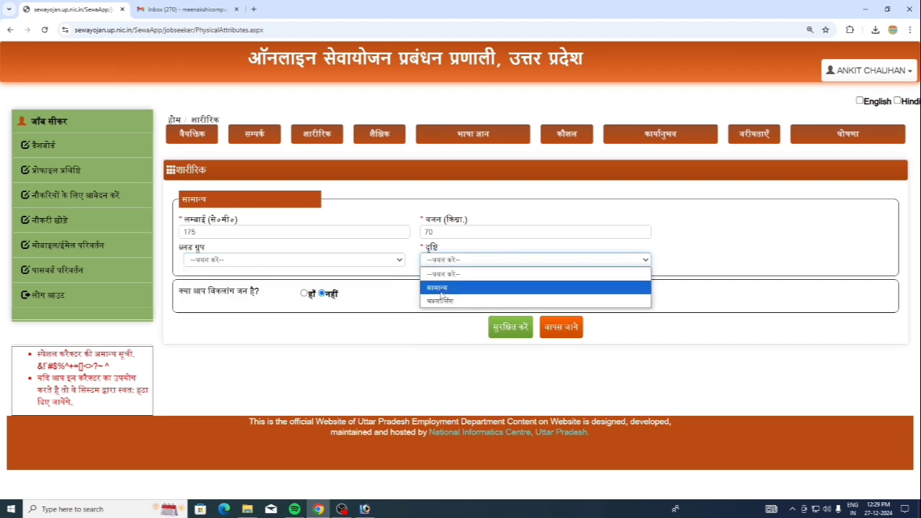
click(440, 291)
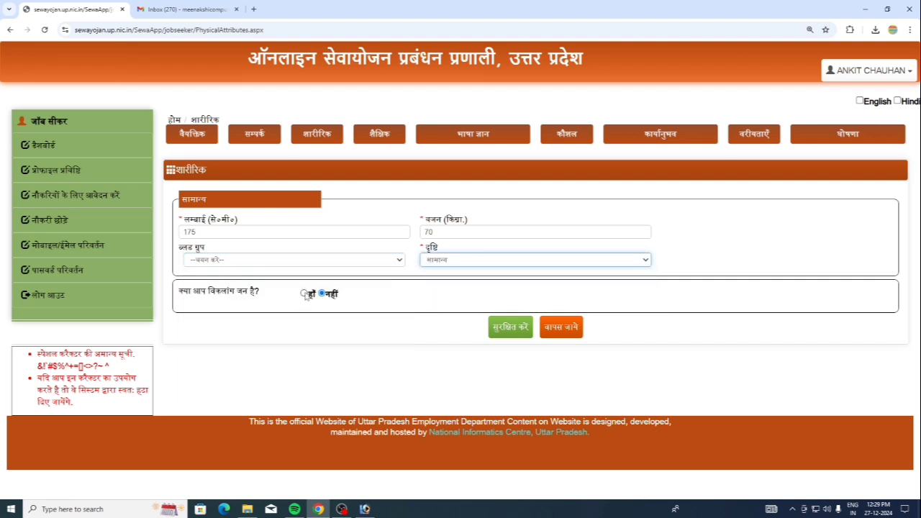
click(506, 328)
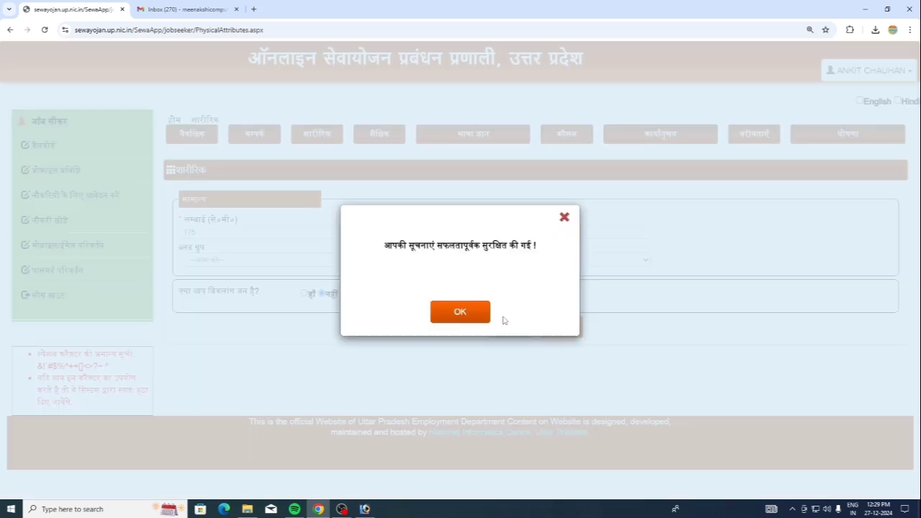
click(465, 311)
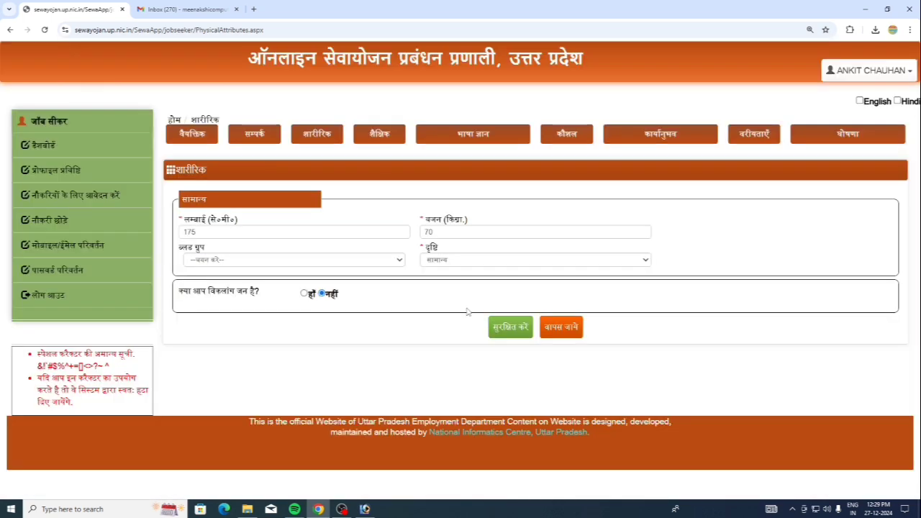
Step: Answer yes to being educated, set highest level एसएससी / हाई स्कूल, and start a new qualification entry
click(379, 137)
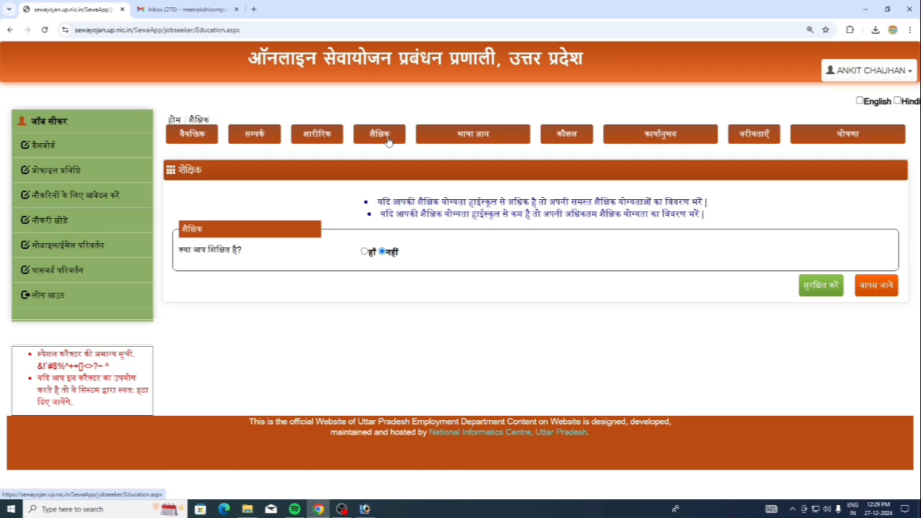
click(364, 252)
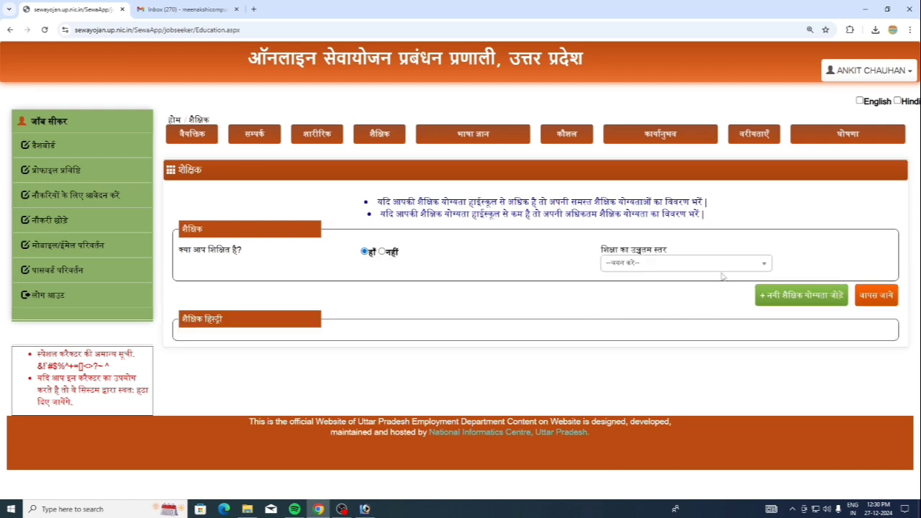
click(723, 264)
scroll(650, 334, down, 2)
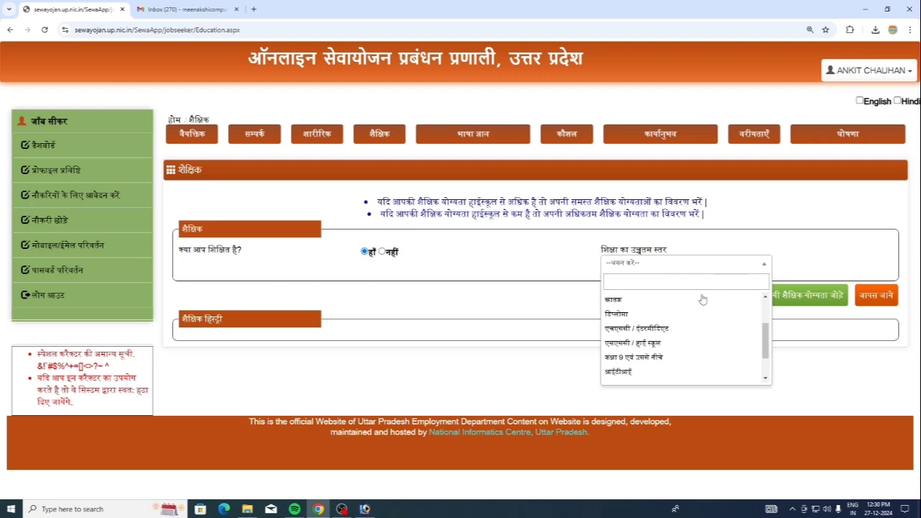
click(652, 344)
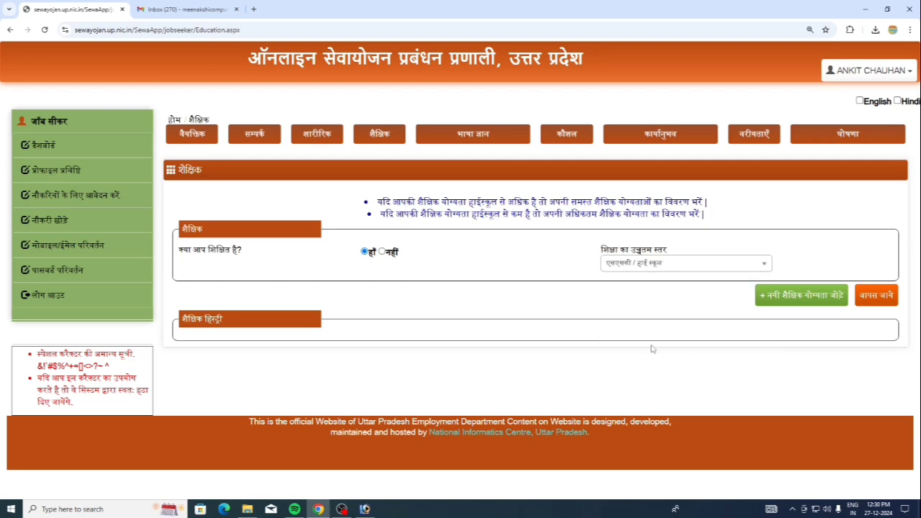
click(798, 301)
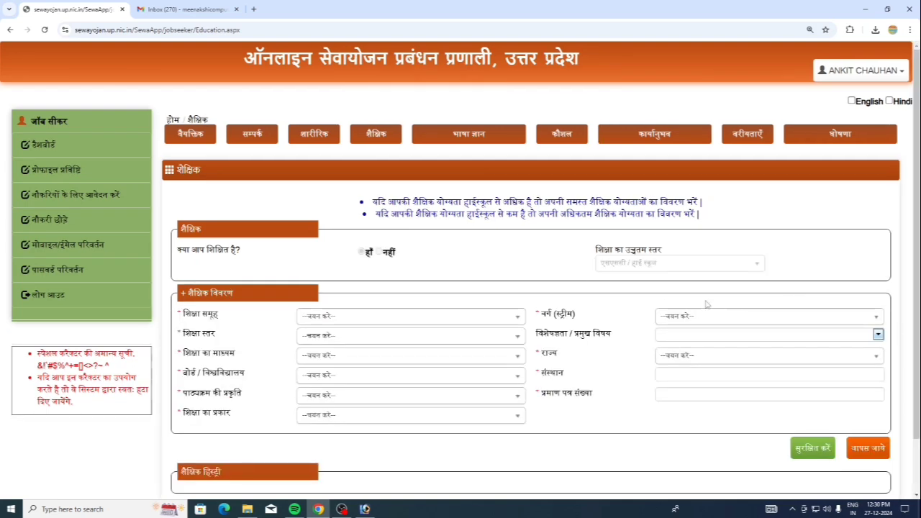
Step: Set the qualification's group to एसएससी / हाई स्कूल, stream to विज्ञान and level to हाईस्कूल
click(518, 317)
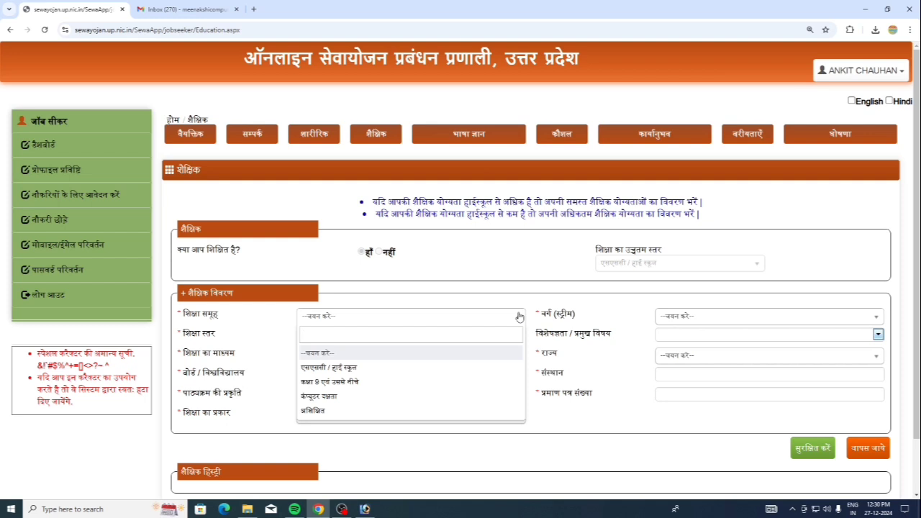
click(334, 368)
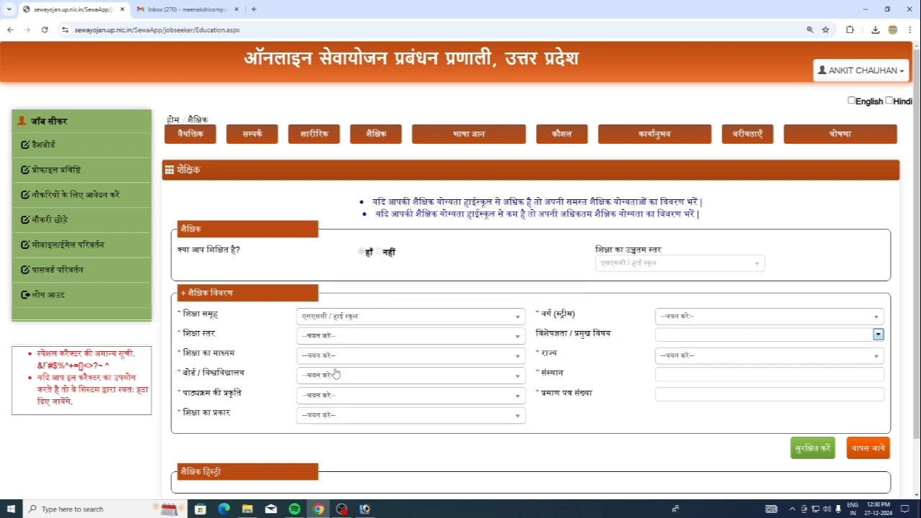
click(696, 318)
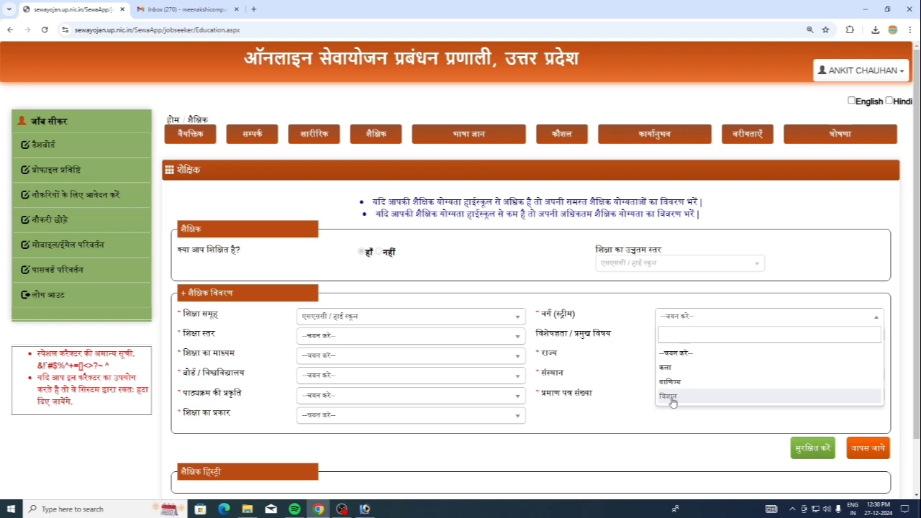
click(669, 397)
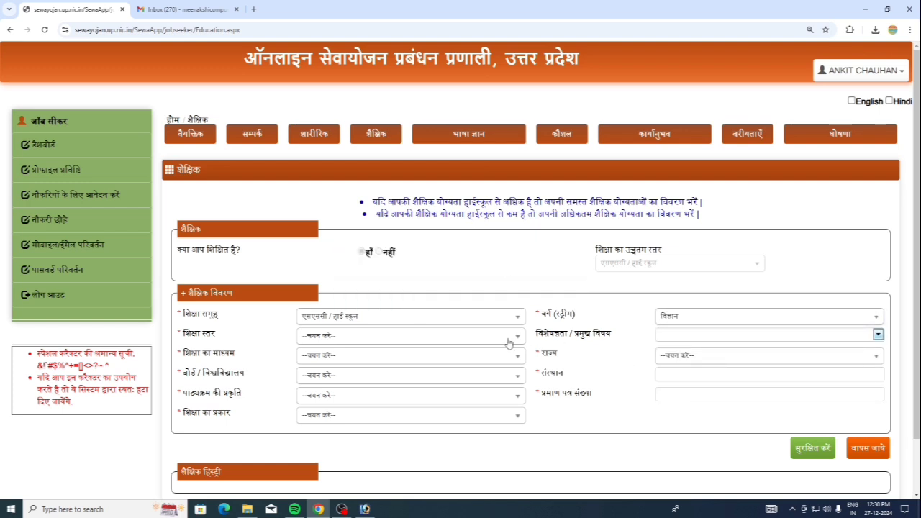
click(447, 336)
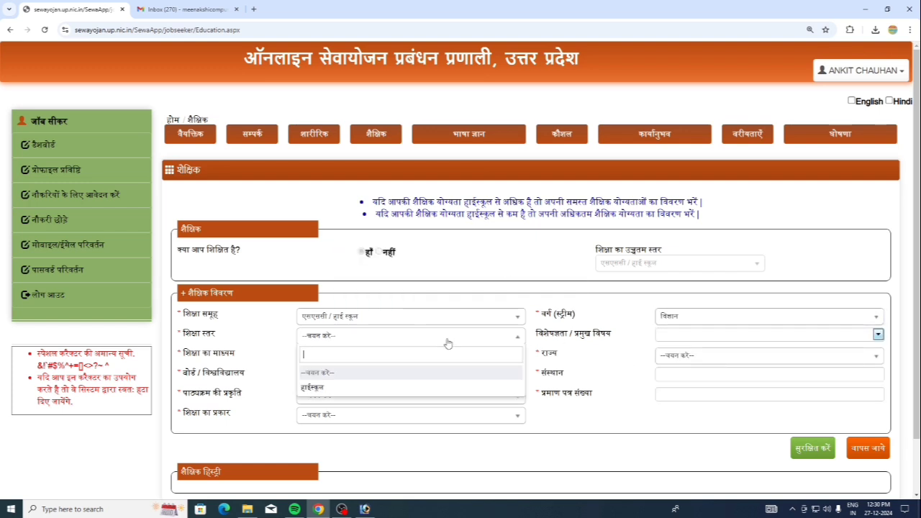
click(321, 388)
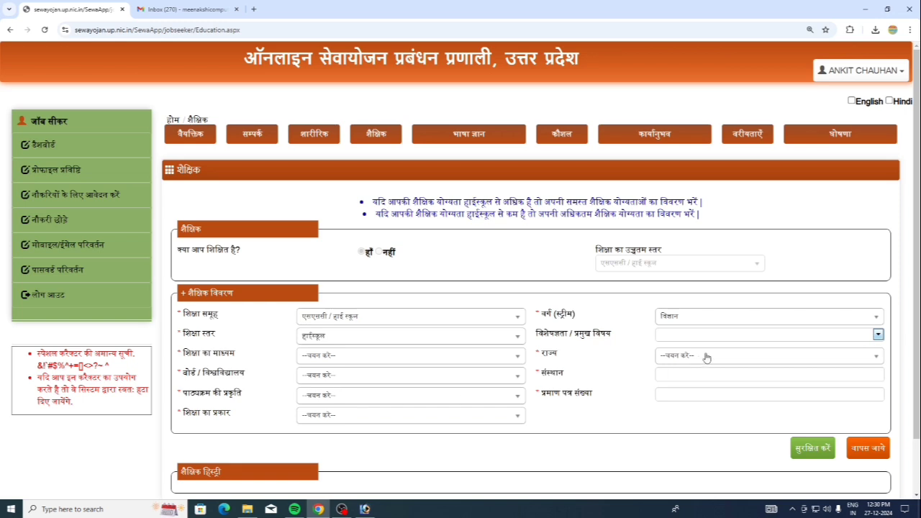
Step: Tick major subjects हिन्दी, अंग्रेजी, गणित, विज्ञान, सामाजिक विज्ञान and कंप्यूटर
click(878, 336)
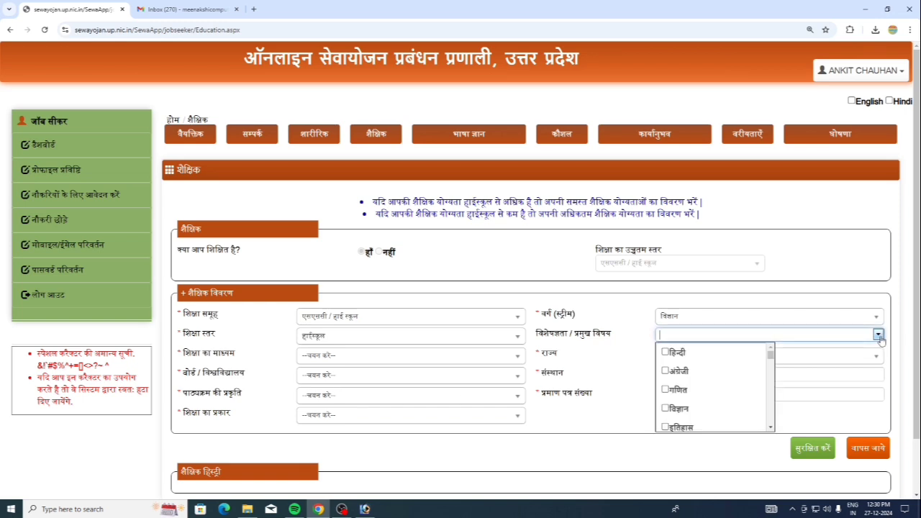
click(666, 352)
click(665, 371)
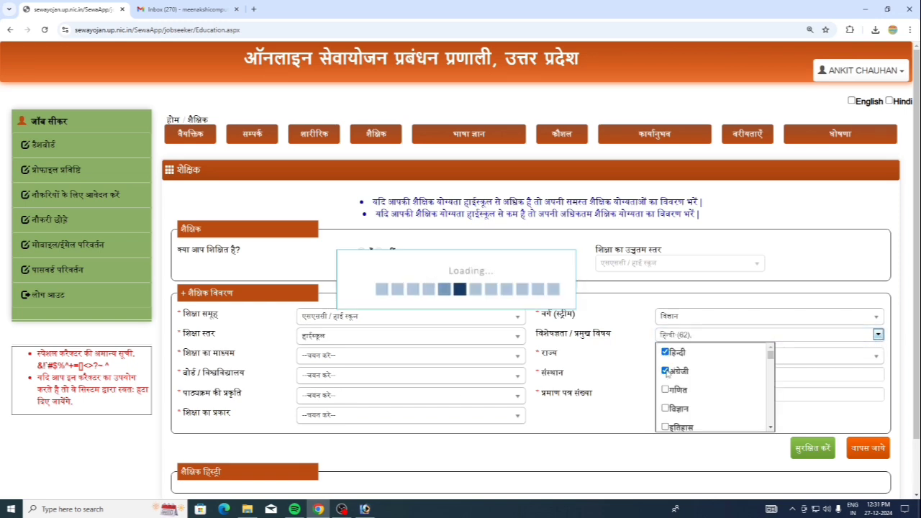
click(666, 390)
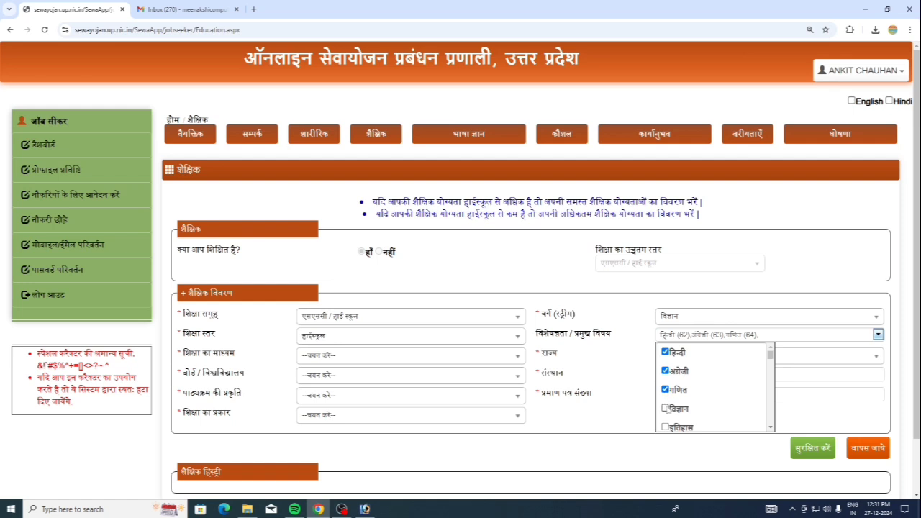
click(665, 408)
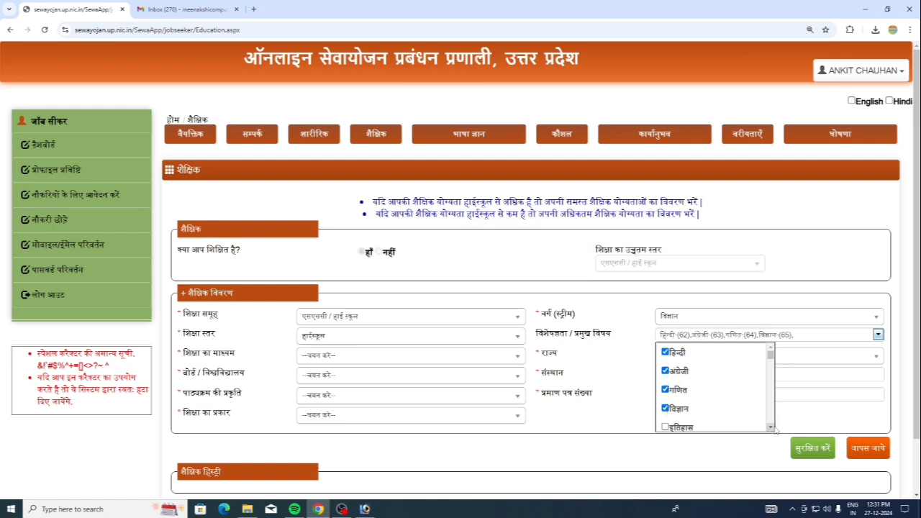
click(769, 428)
click(770, 427)
click(771, 427)
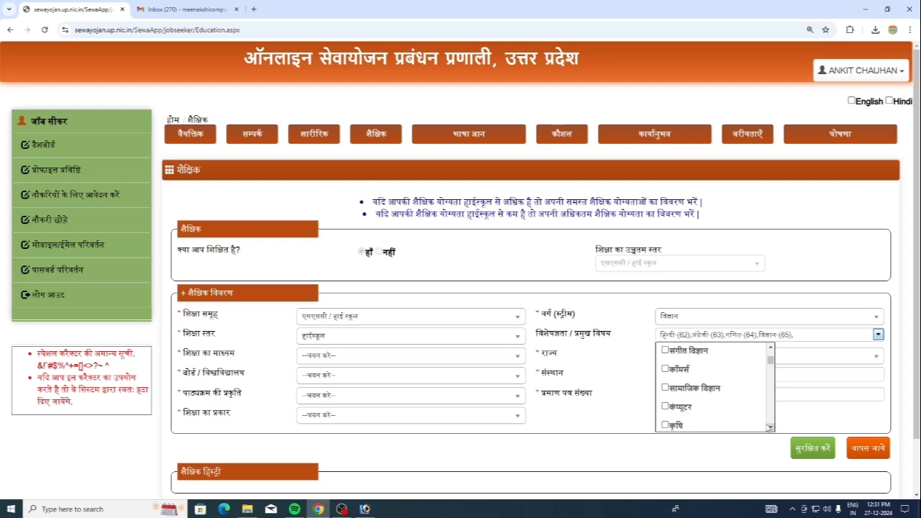
click(665, 389)
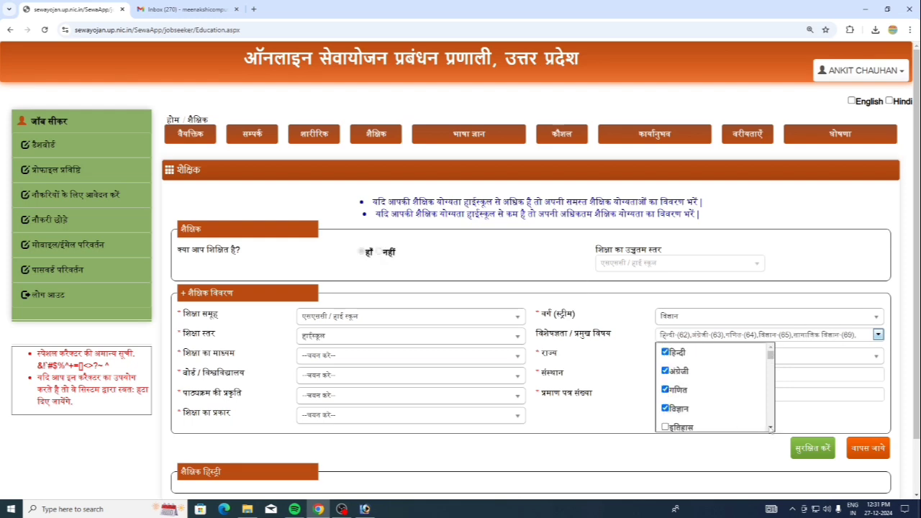
click(770, 427)
click(771, 427)
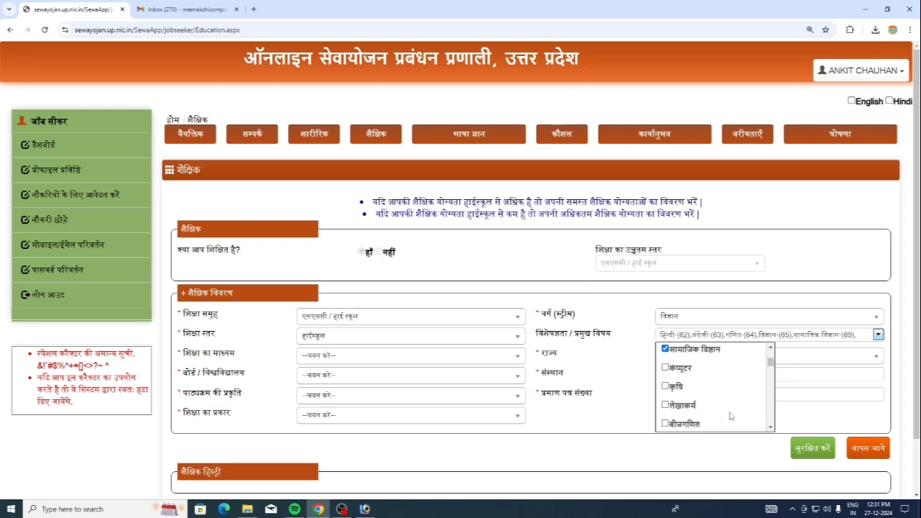
click(665, 367)
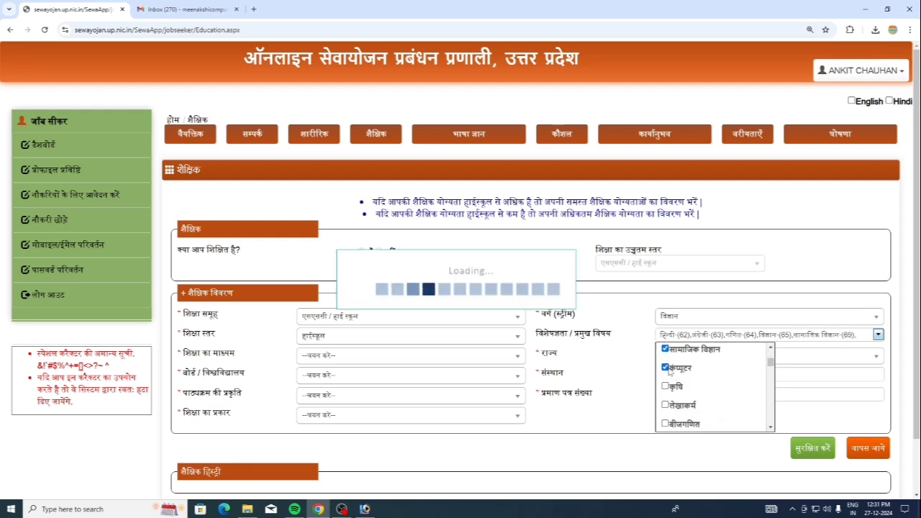
click(632, 370)
Step: Set medium हिन्दी, state उत्तर प्रदेश and board उत्तर प्रदेश बेसिक शिक्षा परिषद, इलाहाबाद
click(423, 355)
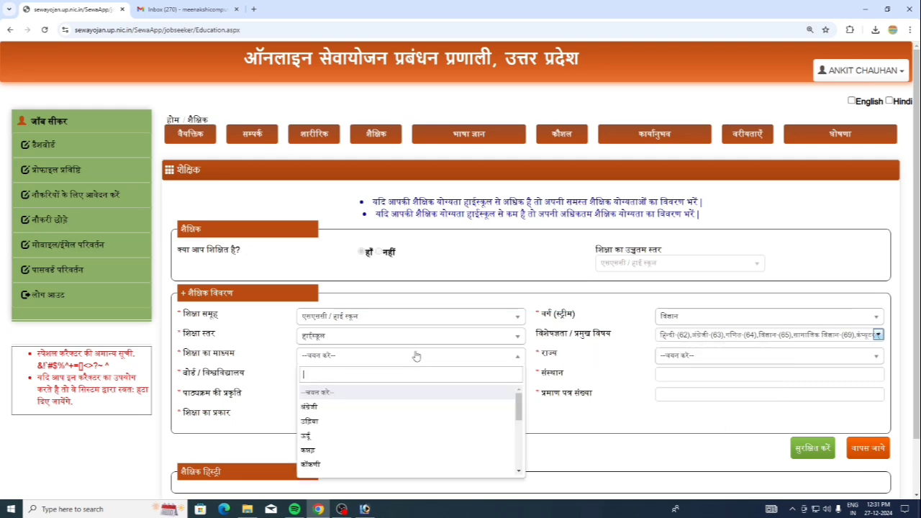
scroll(379, 418, down, 5)
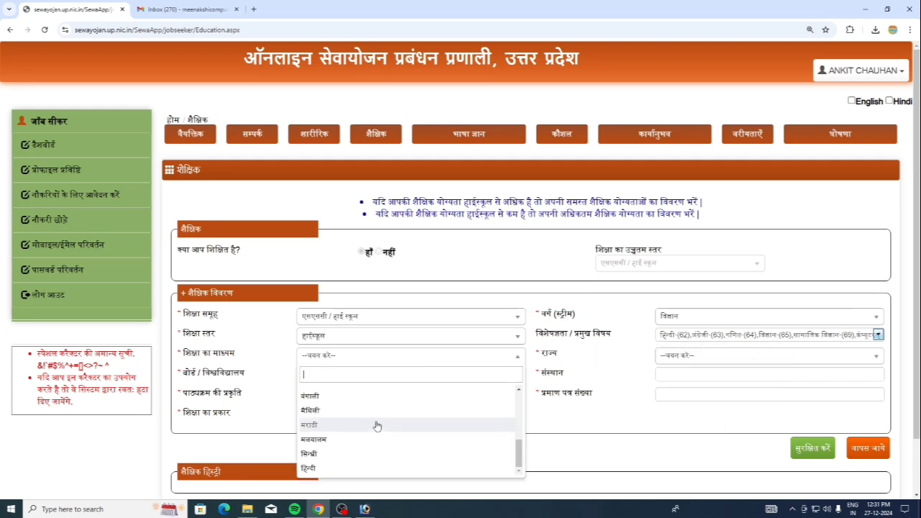
click(320, 468)
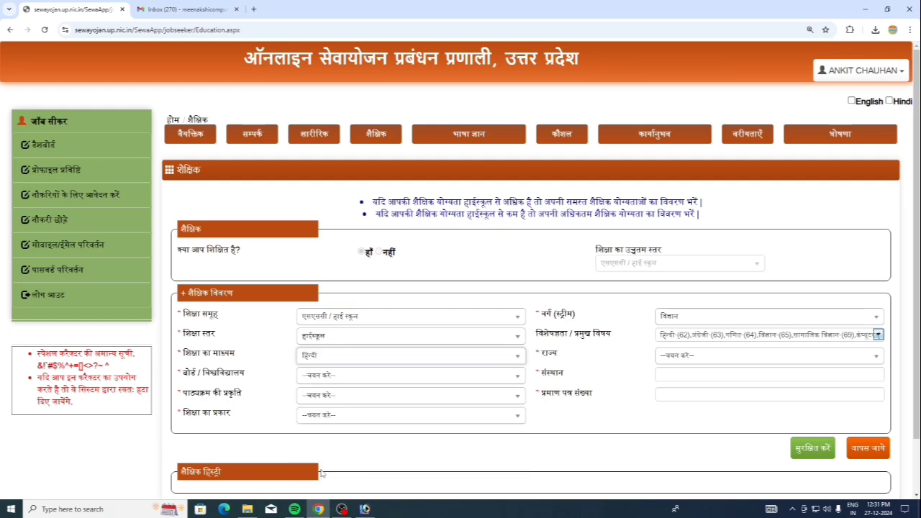
click(709, 357)
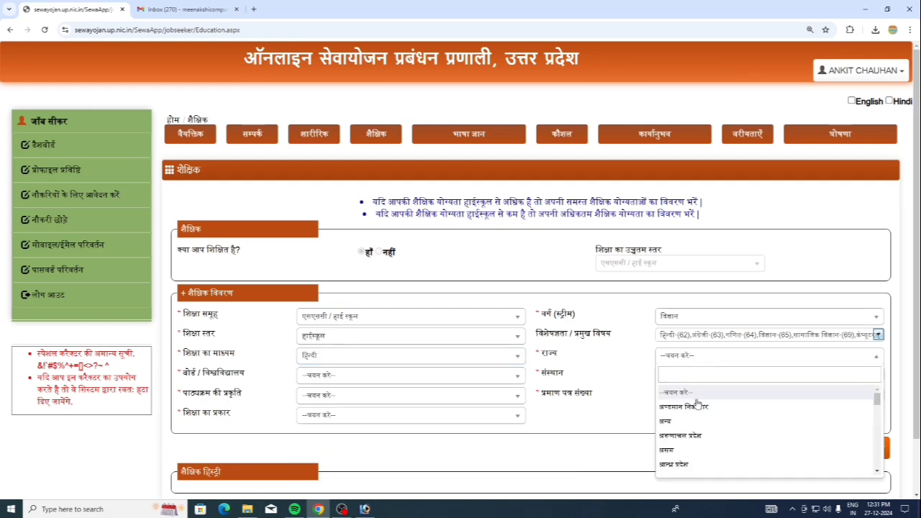
scroll(697, 410, down, 2)
click(683, 436)
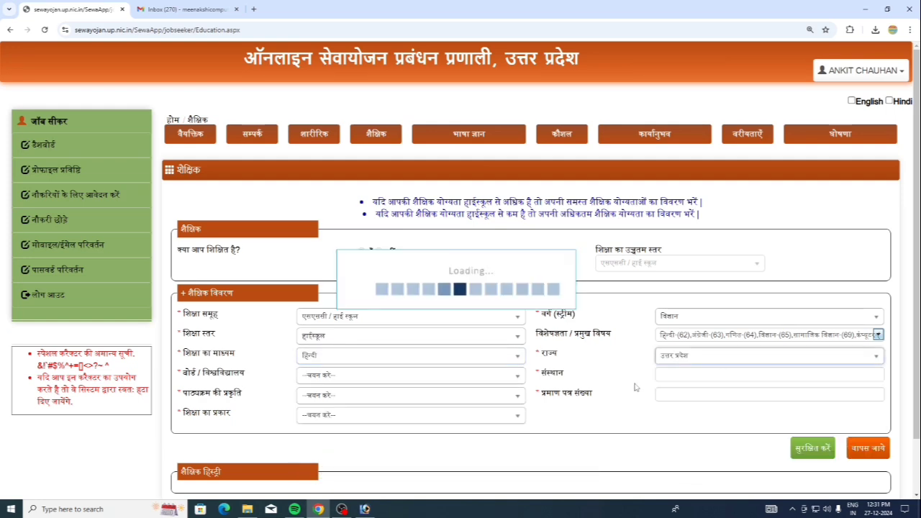
click(390, 377)
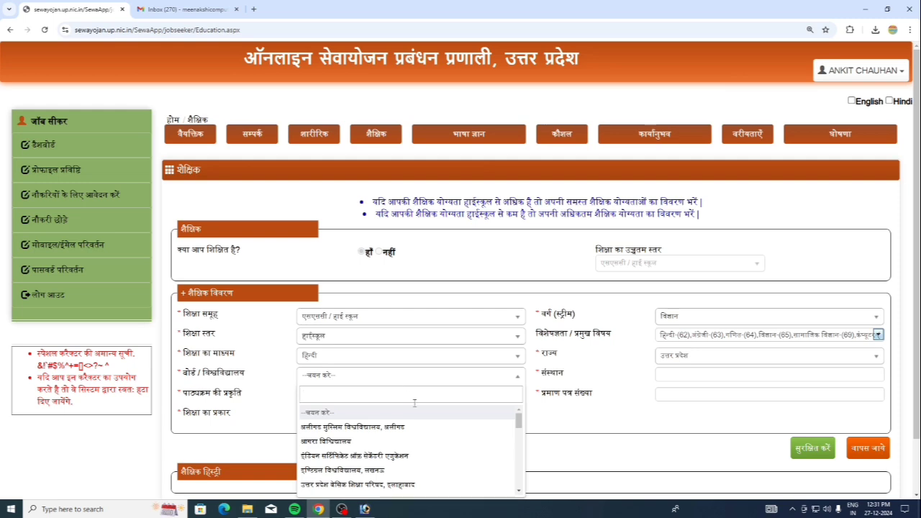
click(387, 485)
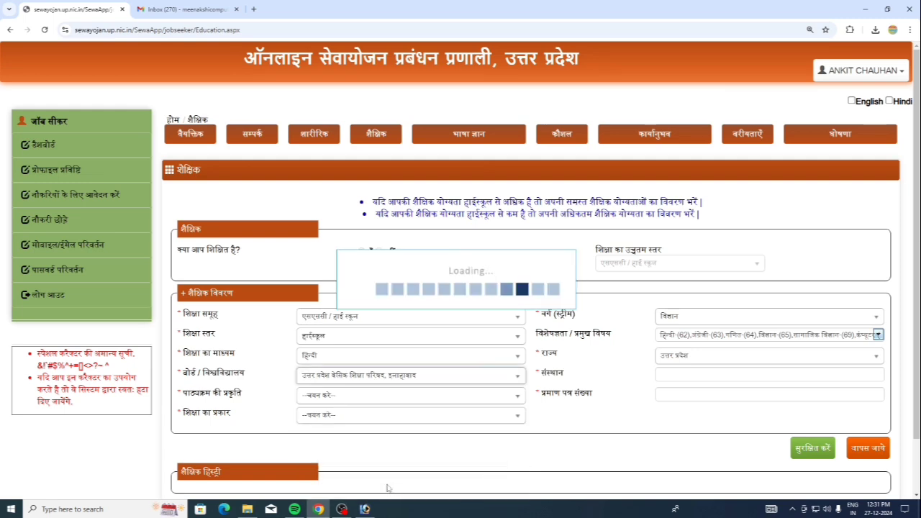
scroll(633, 403, down, 1)
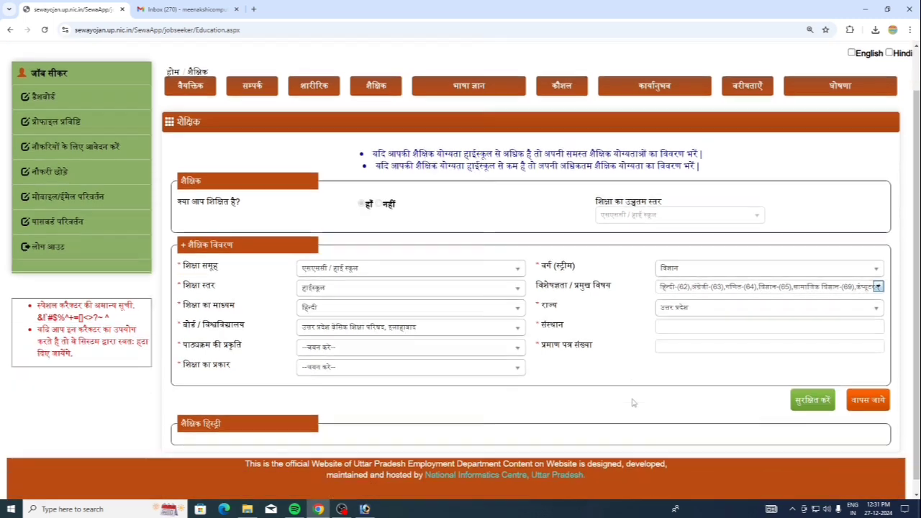
Step: Fill in the institute name, choose फुल टाइम course nature, and enter the certificate number
click(687, 328)
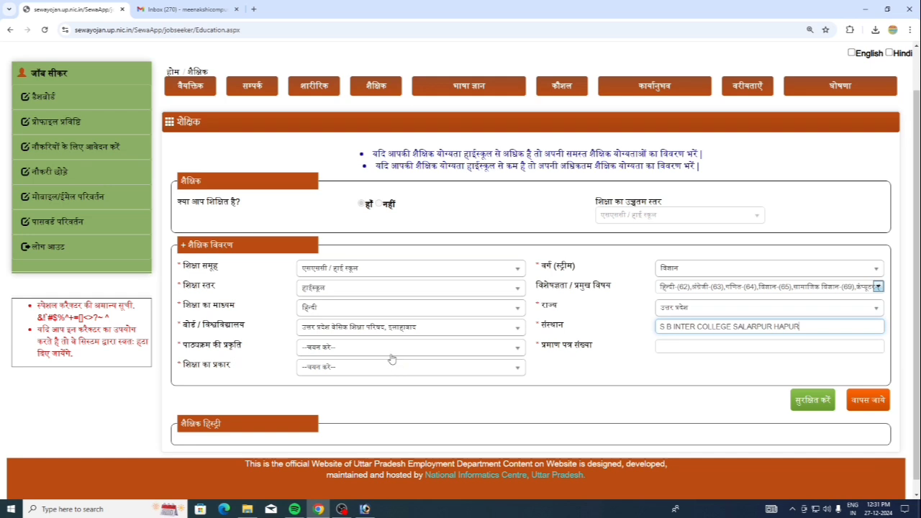
click(392, 352)
click(322, 401)
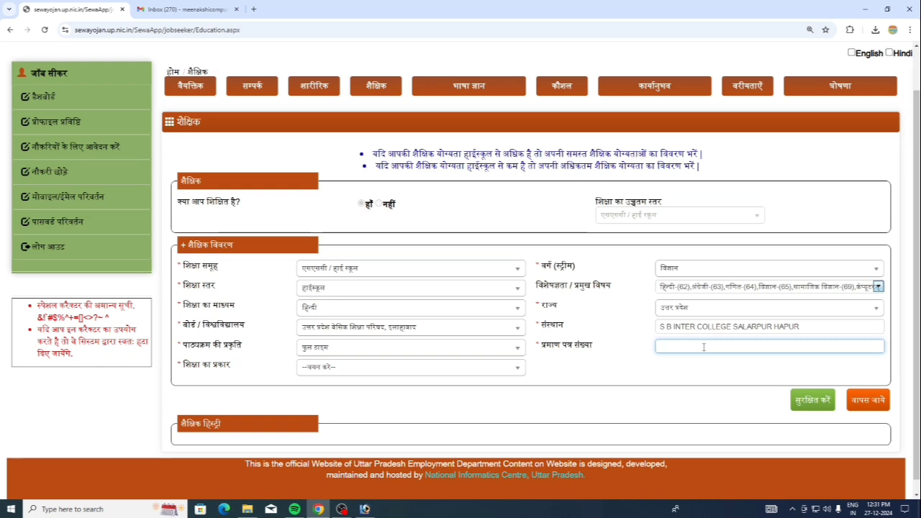
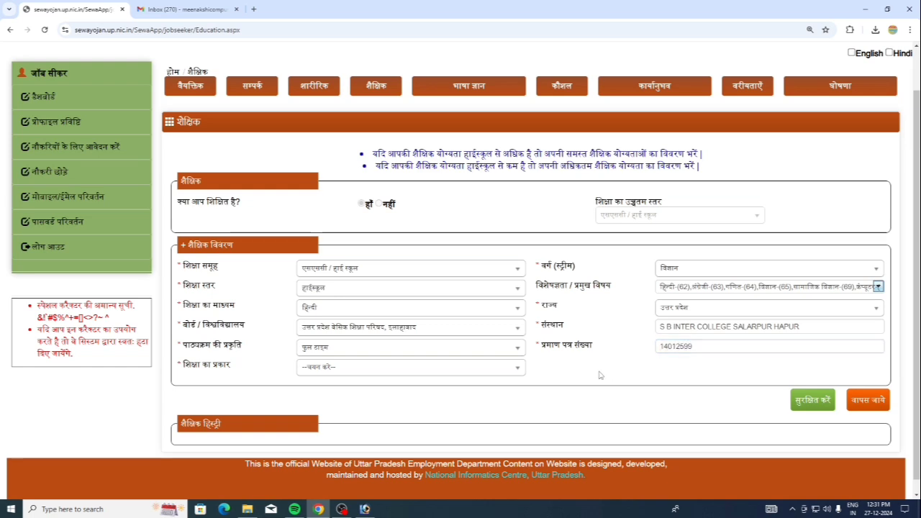
scroll(597, 371, down, 1)
click(429, 357)
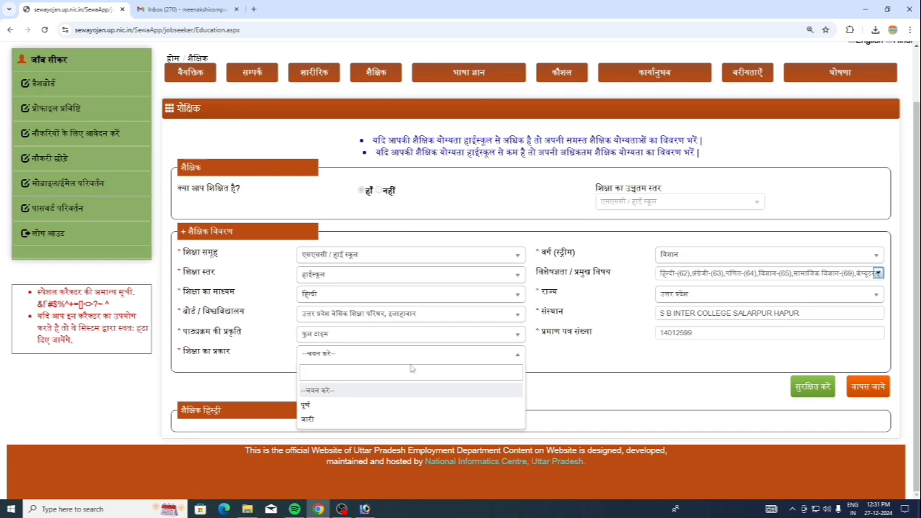
Step: Mark the education as पूर्ण, passed in मई 2014
click(307, 405)
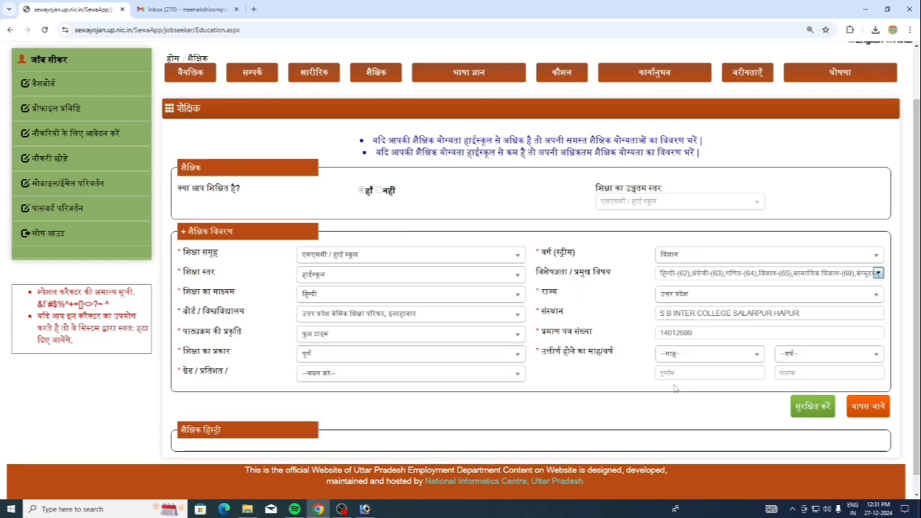
click(725, 356)
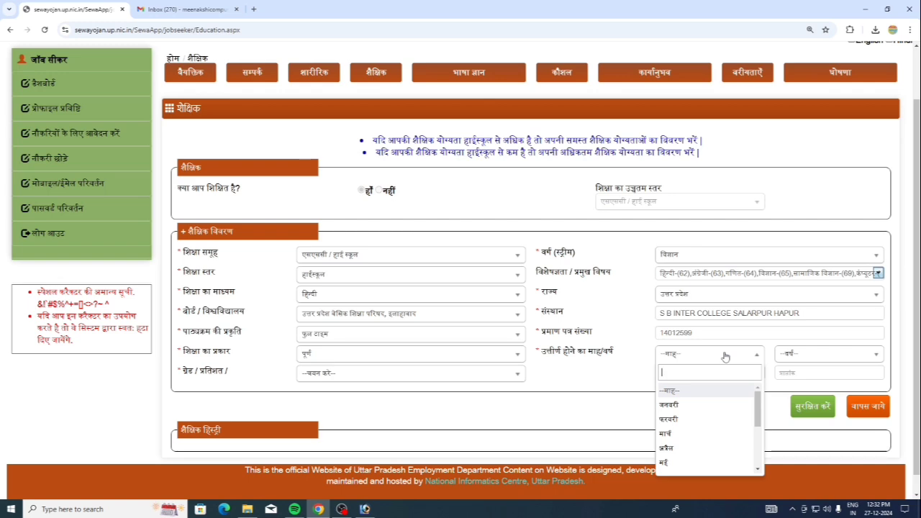
click(684, 463)
click(827, 358)
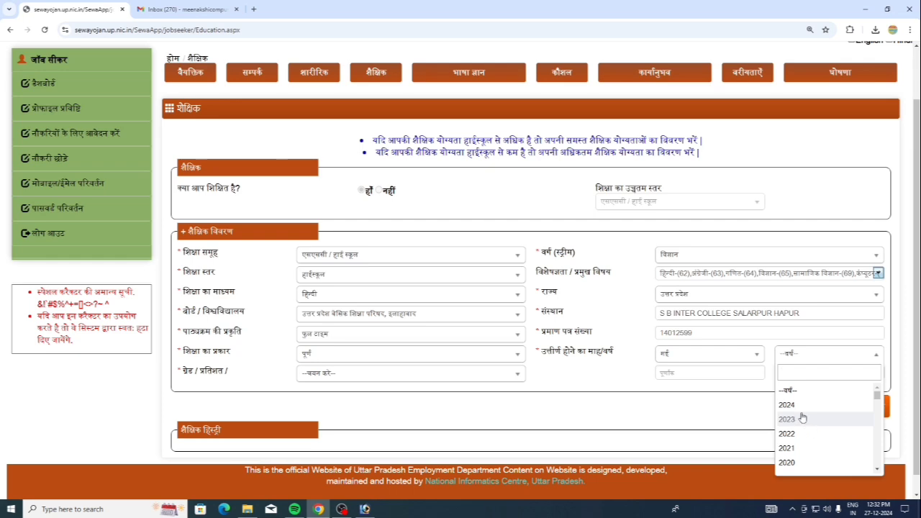
scroll(805, 425, down, 3)
click(796, 434)
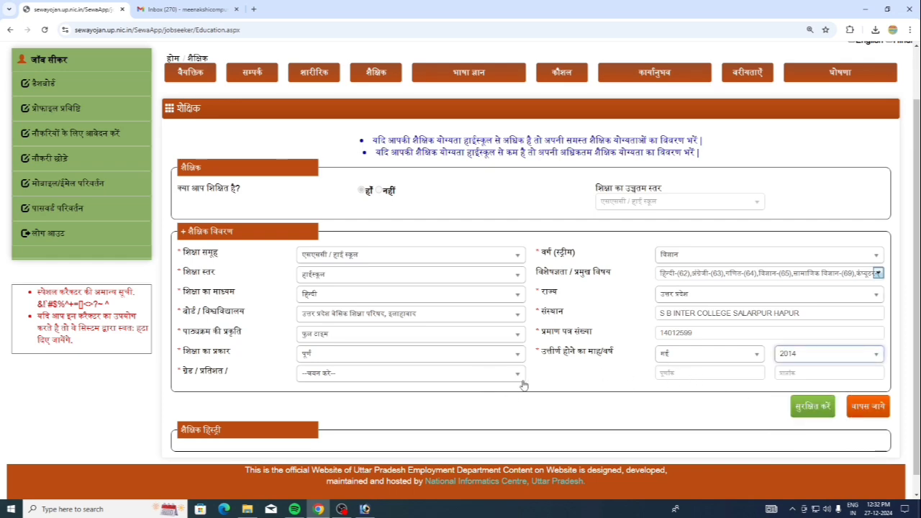
Step: Record the result as प्रतिशत with 307 of 600 marks, and save the qualification
click(488, 376)
click(307, 426)
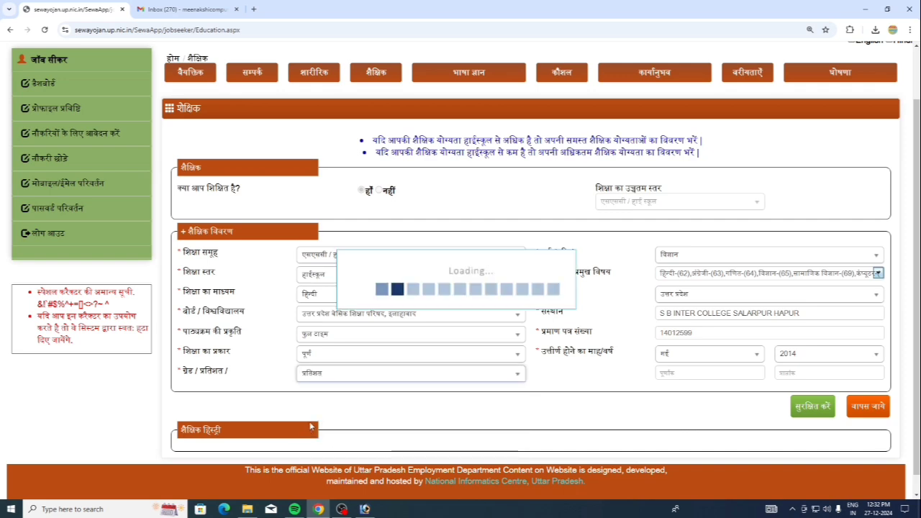
scroll(701, 358, down, 1)
click(701, 355)
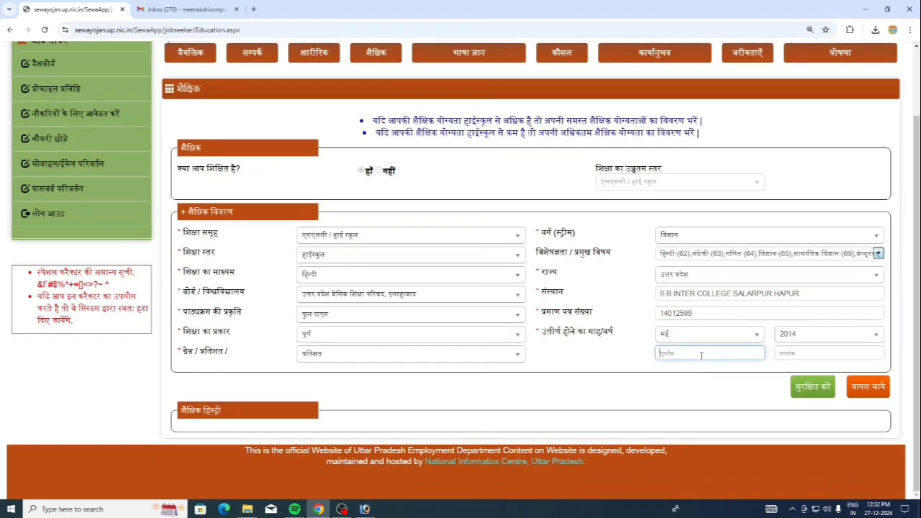
click(795, 358)
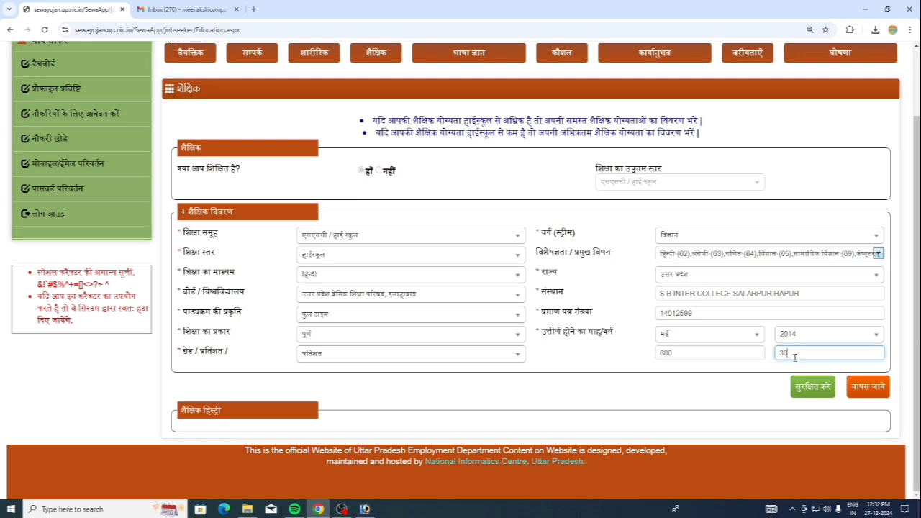
click(715, 390)
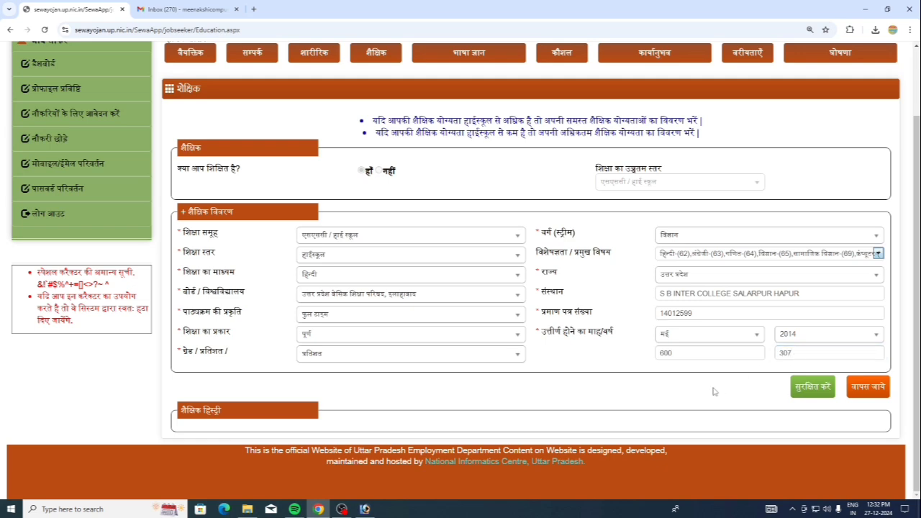
click(802, 389)
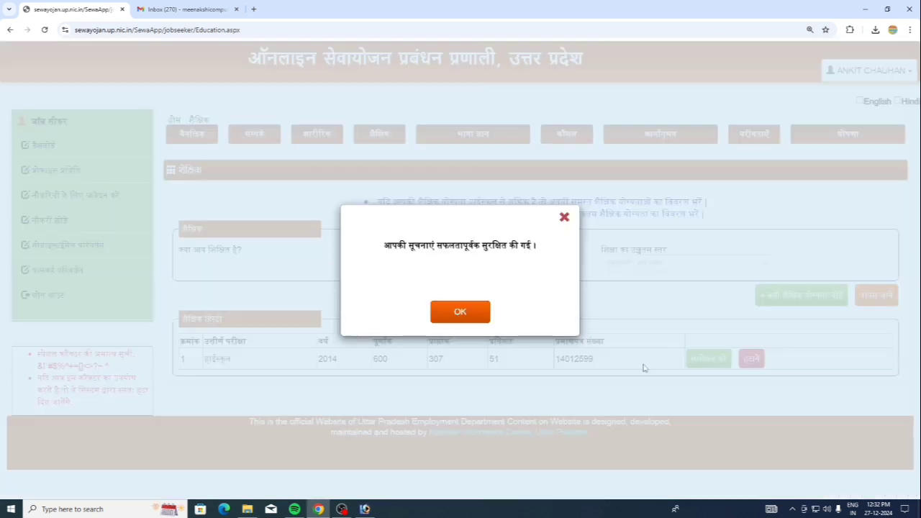
Step: Change the highest education level to एचएससी / इंटरमीडिएट and start another qualification entry
click(458, 313)
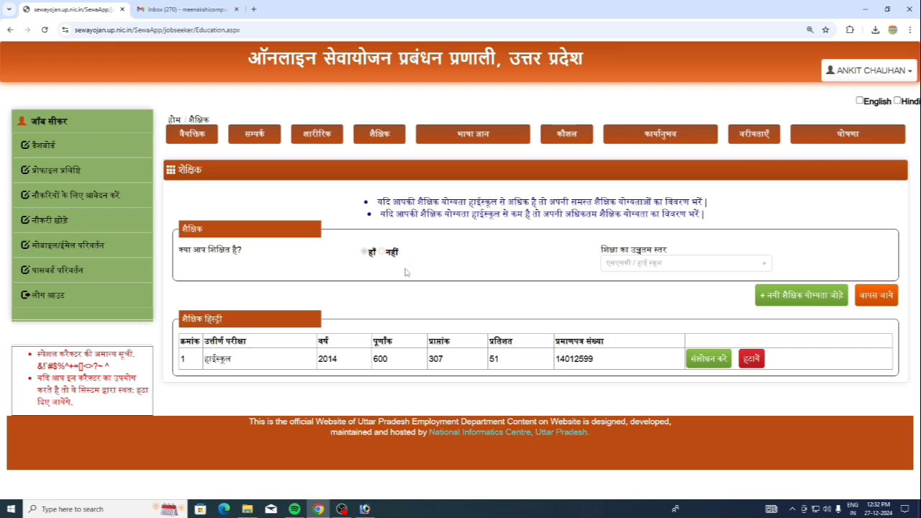
click(383, 138)
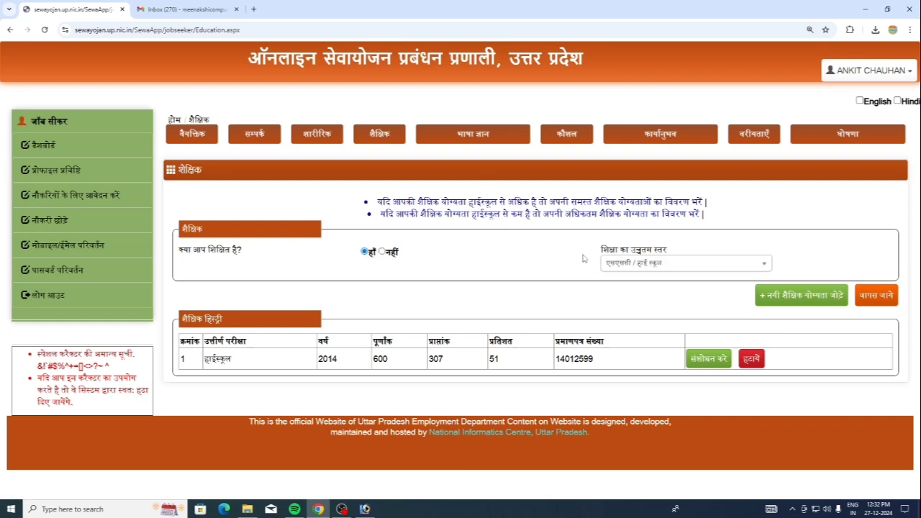
click(698, 263)
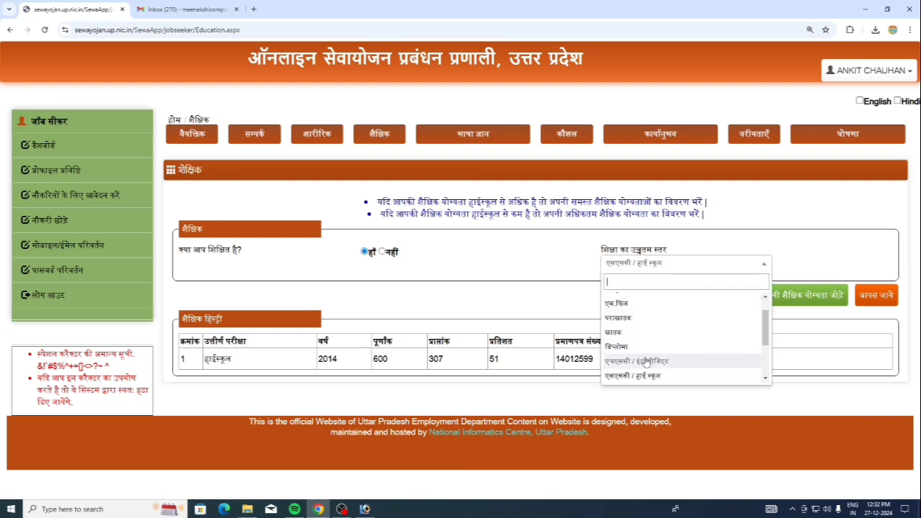
drag(767, 325, 768, 336)
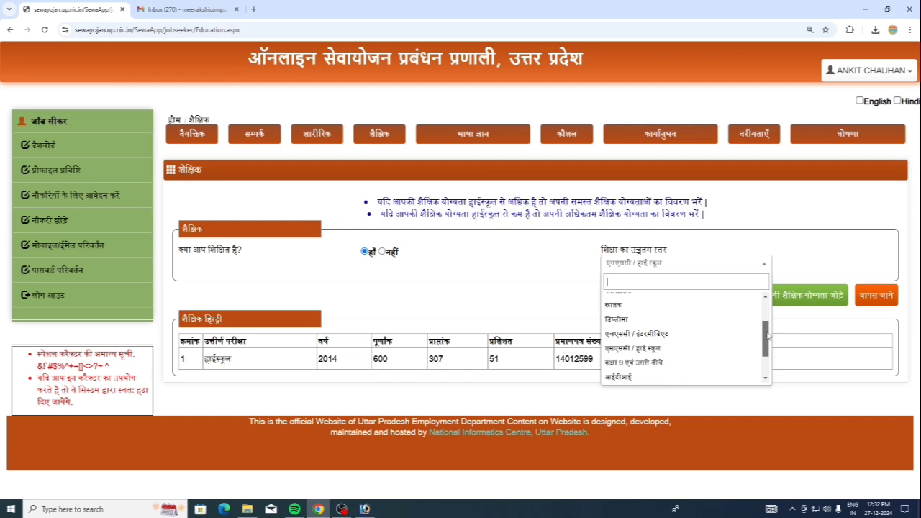
click(648, 336)
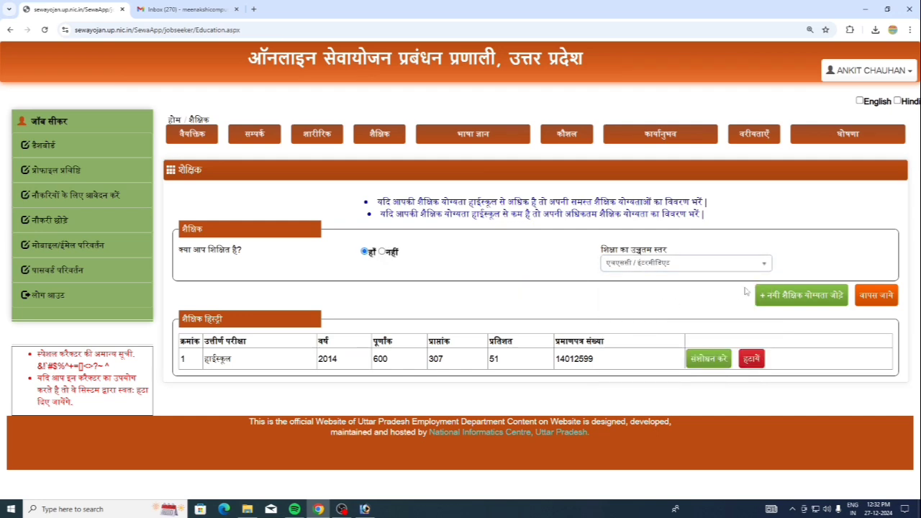
click(799, 295)
Step: Set group एचएससी / इंटरमीडिएट, stream वाणिज्य and level इंटरमीडिएट वाणिज्य for the new qualification
scroll(521, 274, down, 1)
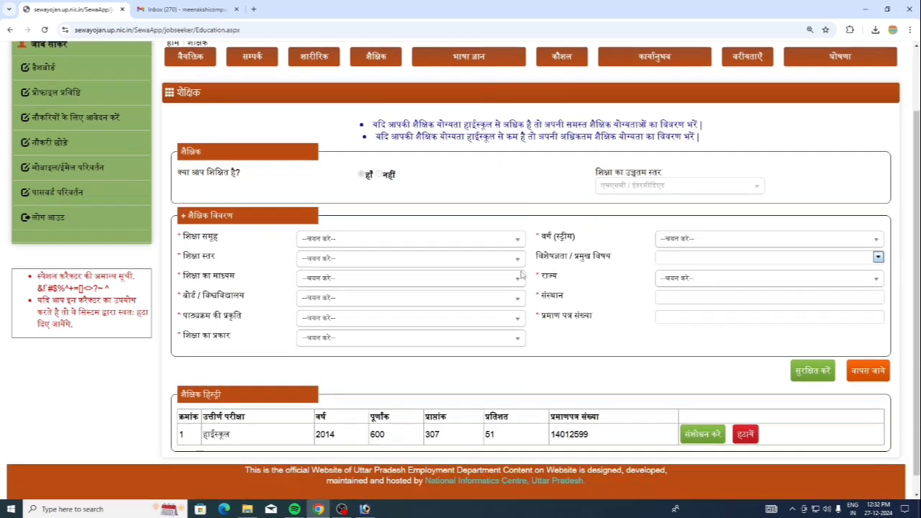
scroll(521, 274, down, 1)
click(399, 222)
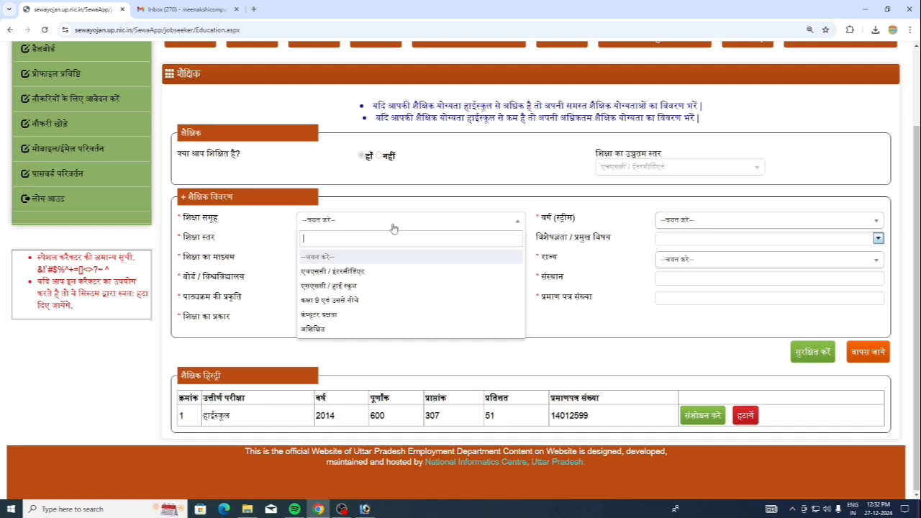
click(354, 272)
click(702, 222)
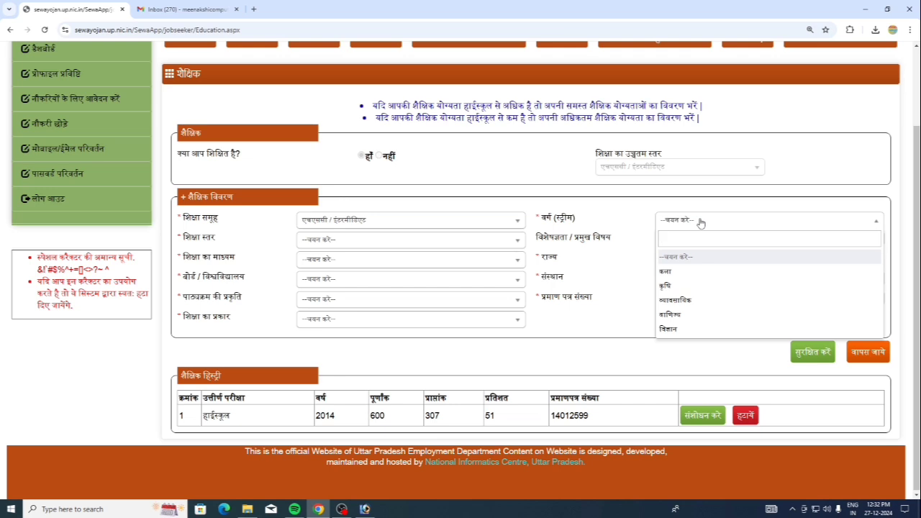
click(676, 315)
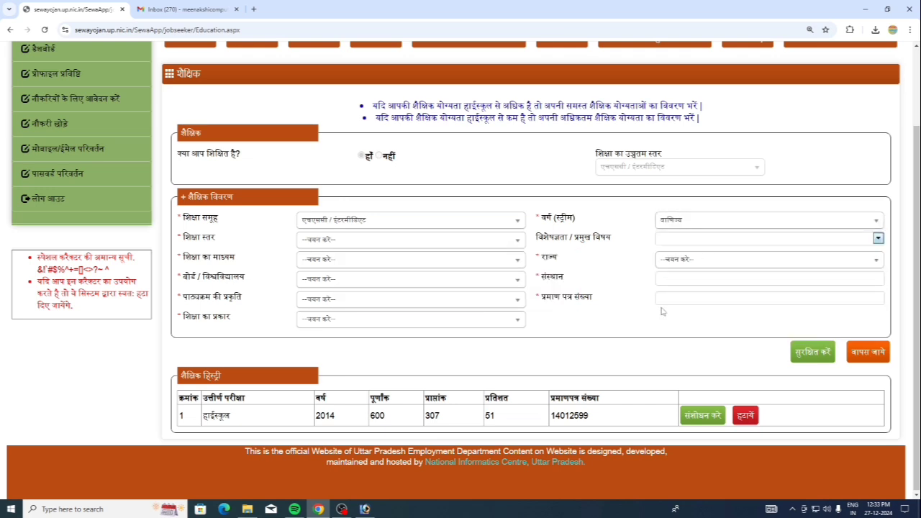
click(352, 242)
click(331, 292)
click(876, 239)
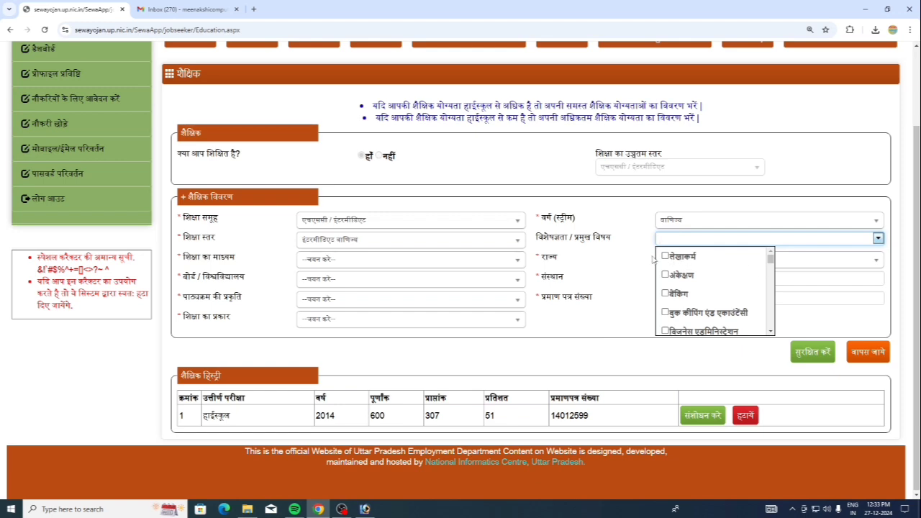
Step: Tick लेखाकर्म, बैंकिंग and बिजनेस एडमिनिस्ट्रेशन as subjects, unticking the mistaken बुक कीपिंग एंड एकाउंटेंसी
click(665, 256)
click(665, 294)
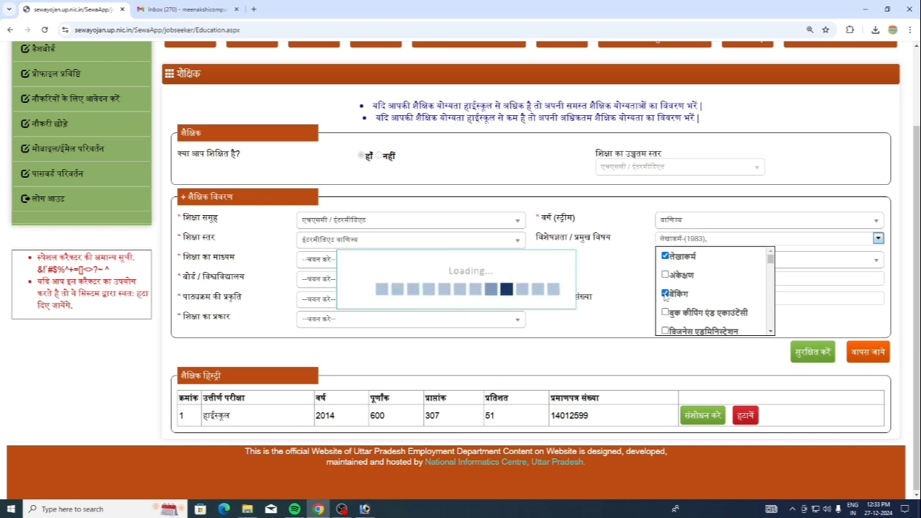
click(770, 332)
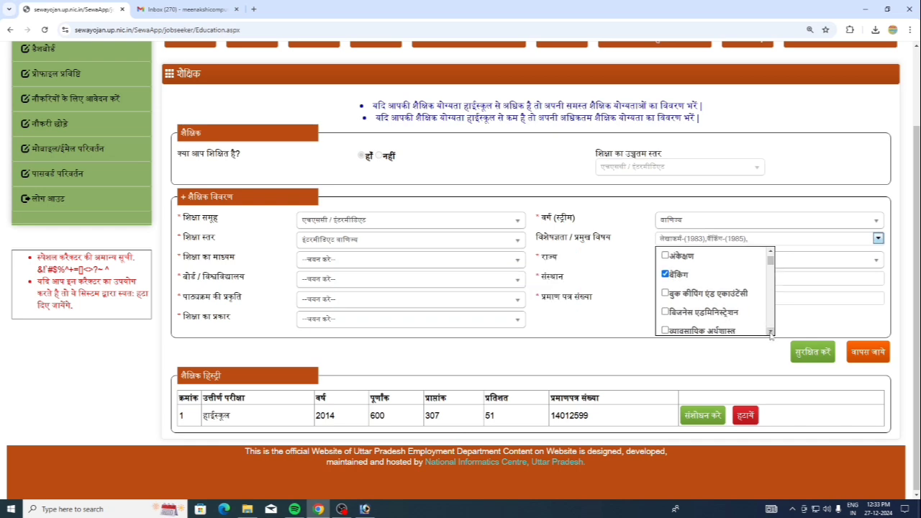
click(769, 331)
click(665, 276)
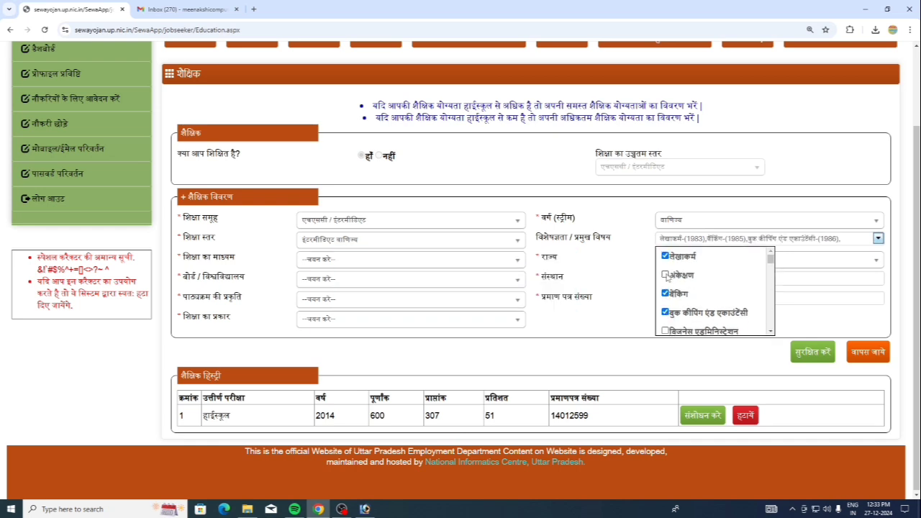
click(770, 331)
click(770, 332)
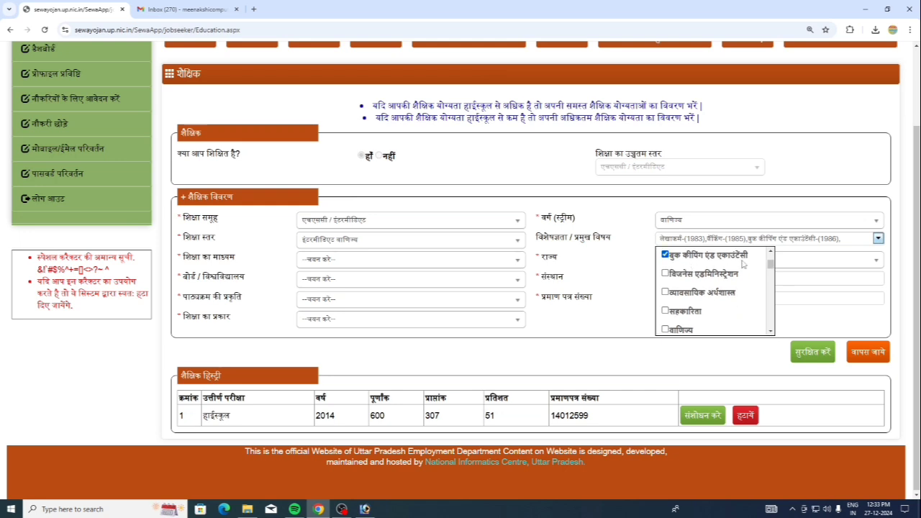
click(665, 255)
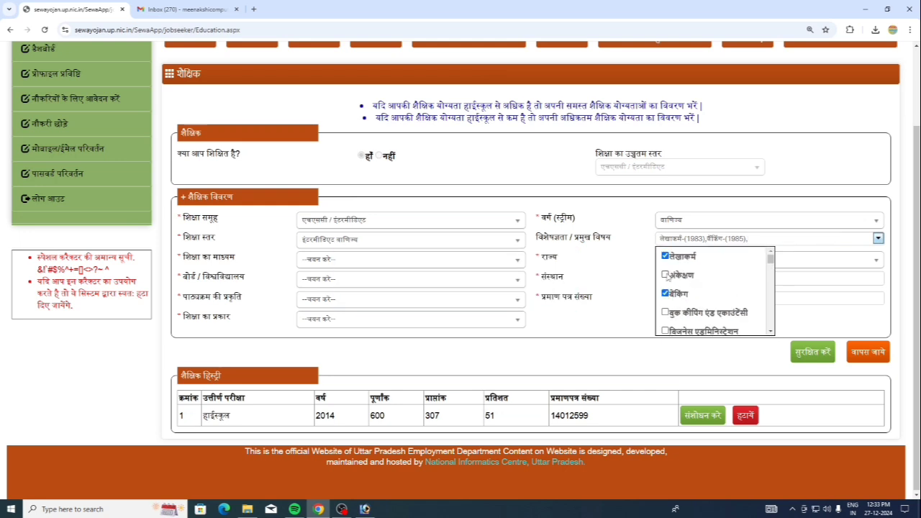
click(771, 332)
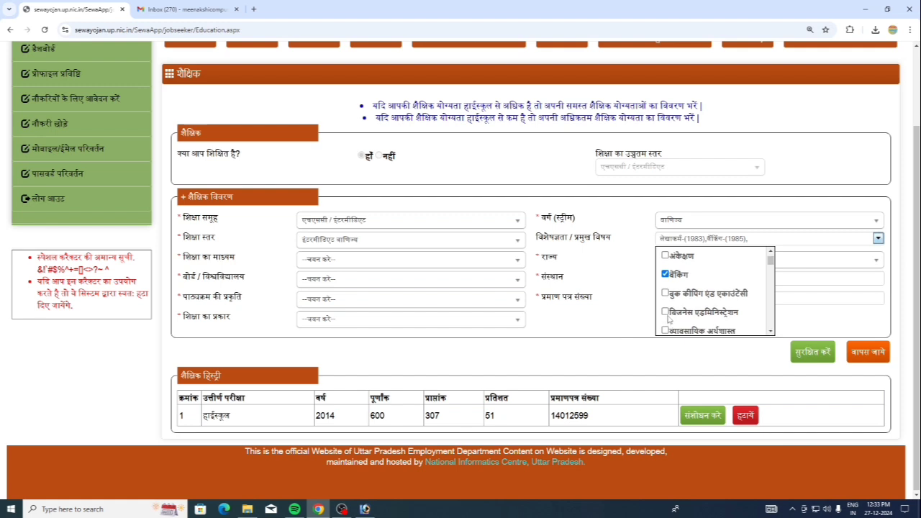
click(665, 312)
click(771, 332)
click(771, 332)
click(771, 331)
click(770, 332)
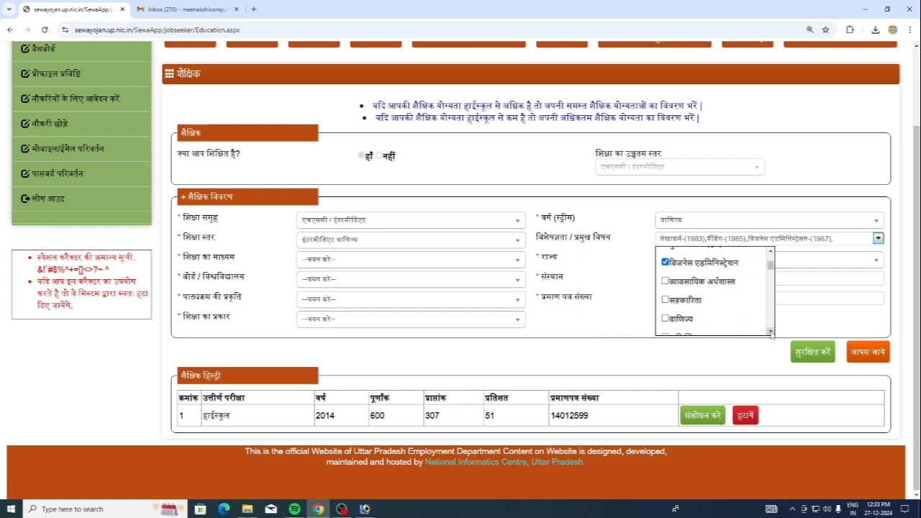
click(771, 331)
click(770, 332)
Step: Add अंग्रेजी further down the subject list, then close the list
drag(771, 270, 774, 260)
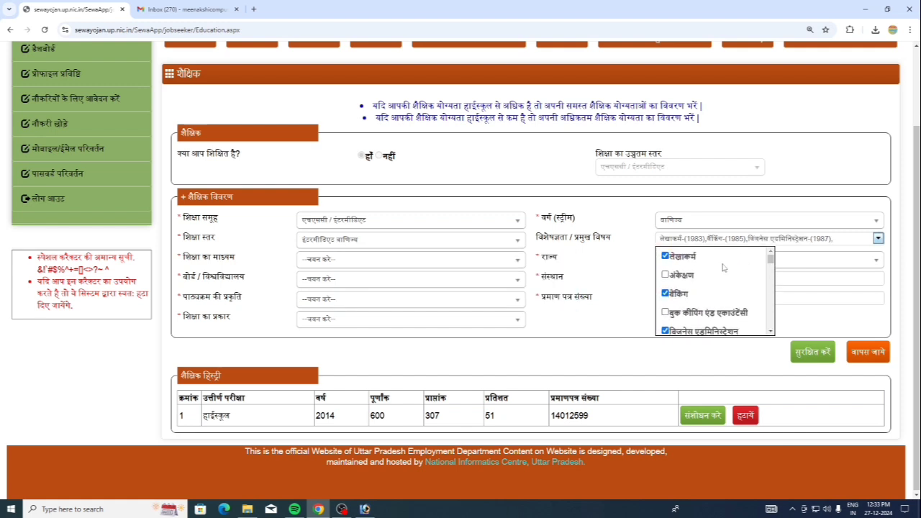
scroll(723, 268, down, 5)
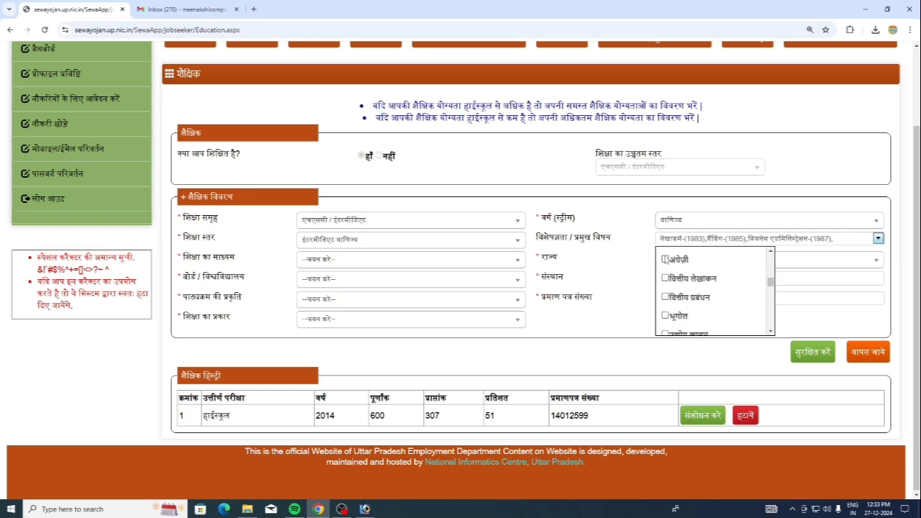
click(665, 259)
scroll(844, 297, up, 2)
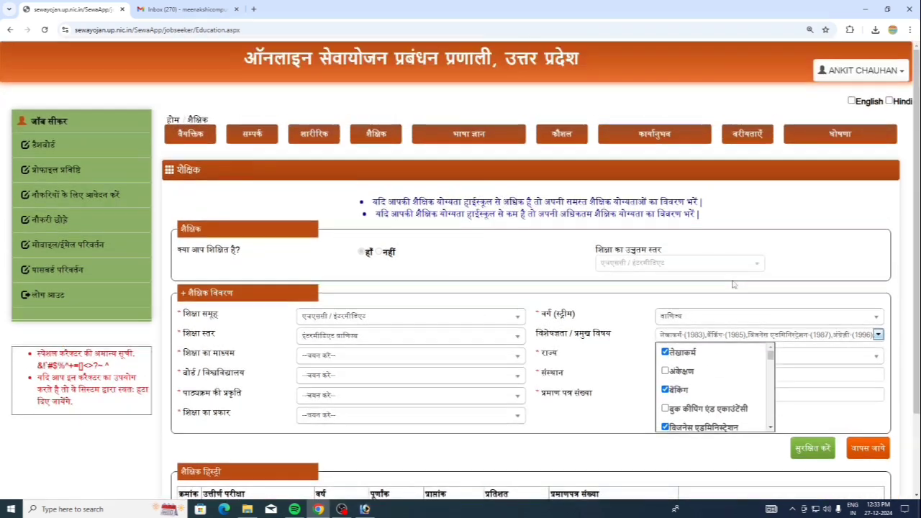
scroll(843, 297, down, 2)
click(770, 331)
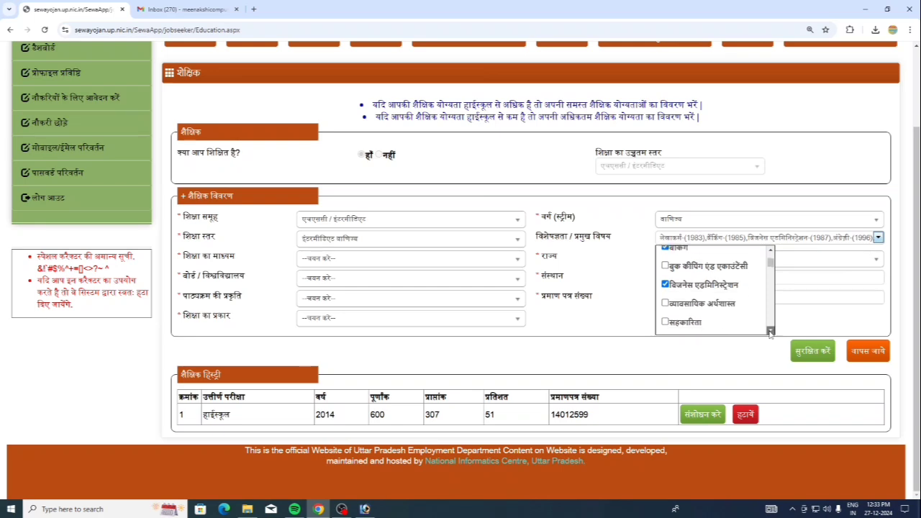
click(770, 331)
click(770, 331)
click(770, 330)
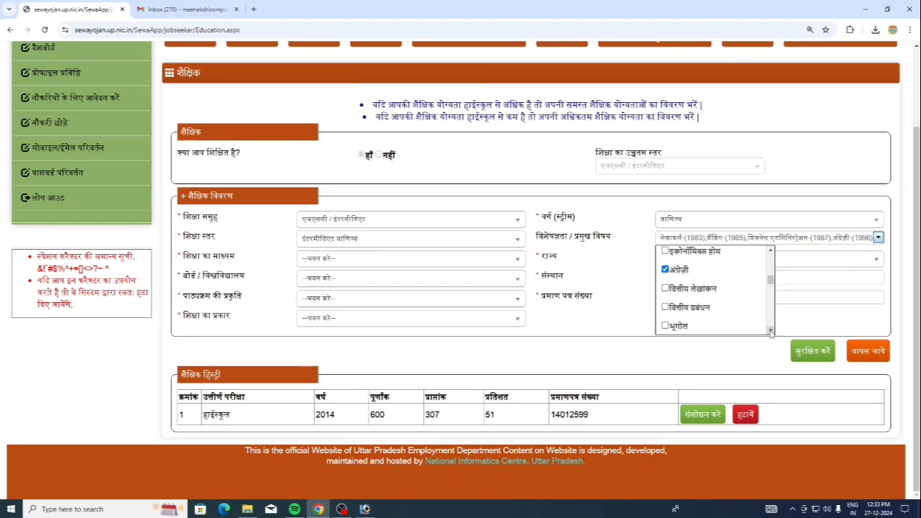
click(770, 331)
click(770, 331)
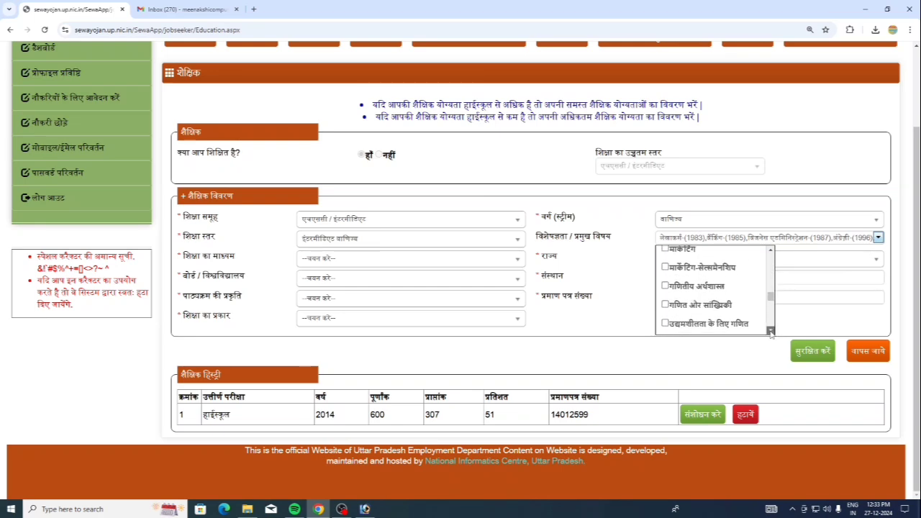
click(770, 331)
click(770, 330)
click(770, 331)
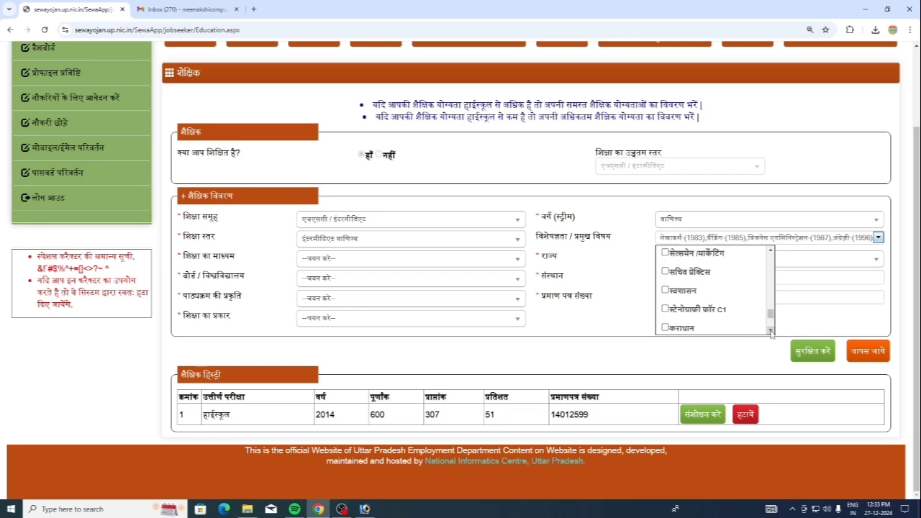
click(770, 331)
click(770, 331)
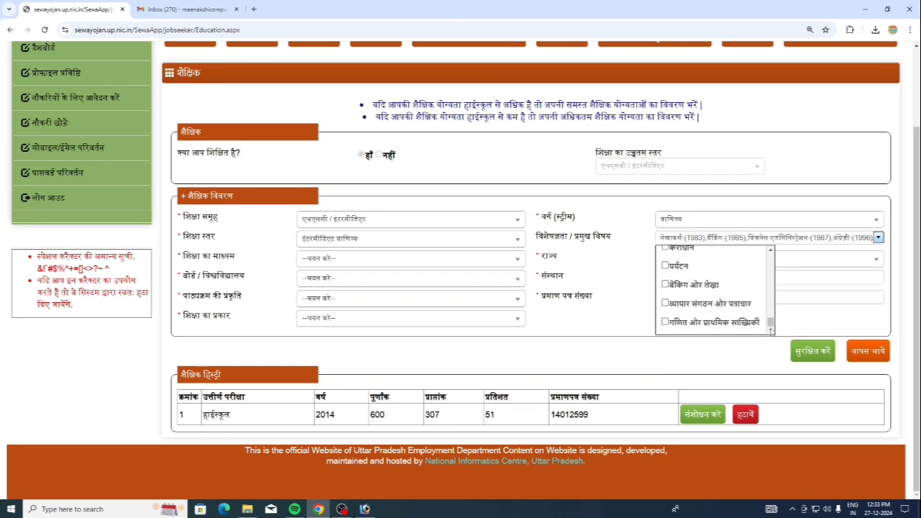
drag(771, 322, 763, 249)
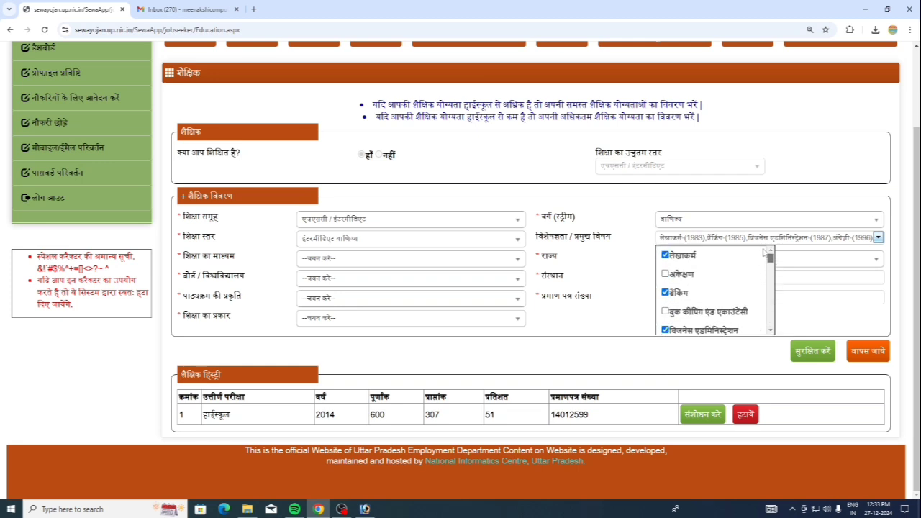
scroll(763, 279, down, 1)
scroll(764, 280, down, 1)
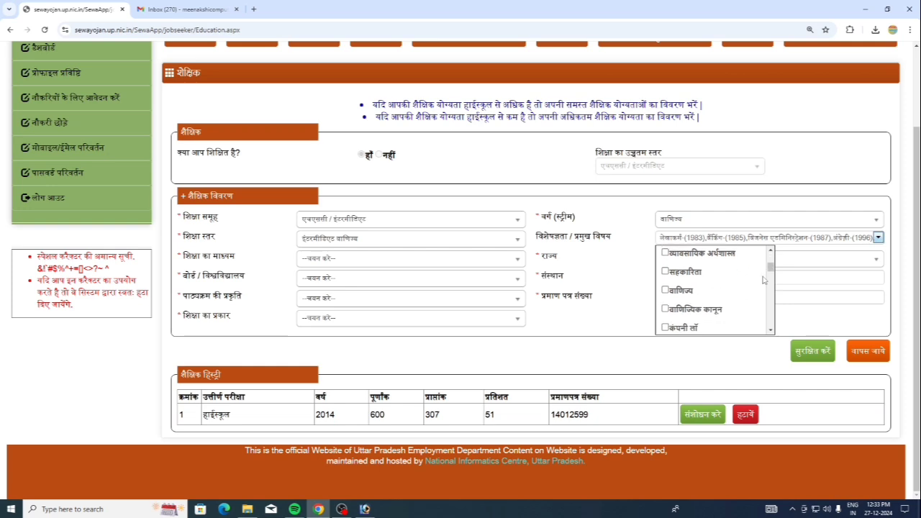
scroll(763, 279, down, 4)
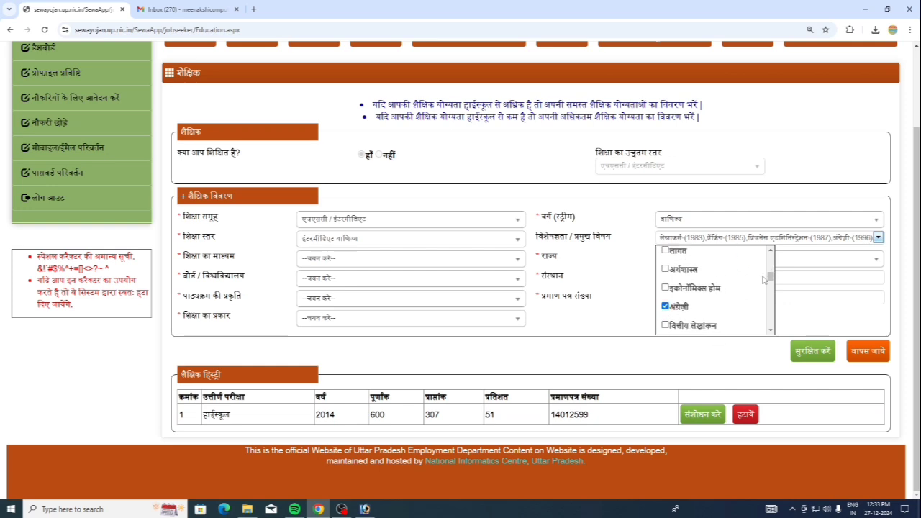
scroll(764, 279, down, 2)
scroll(765, 278, down, 2)
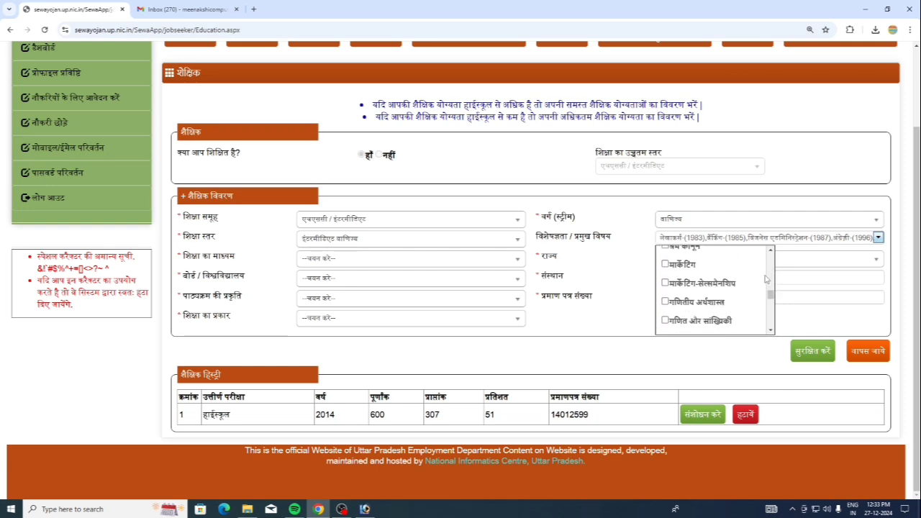
click(830, 317)
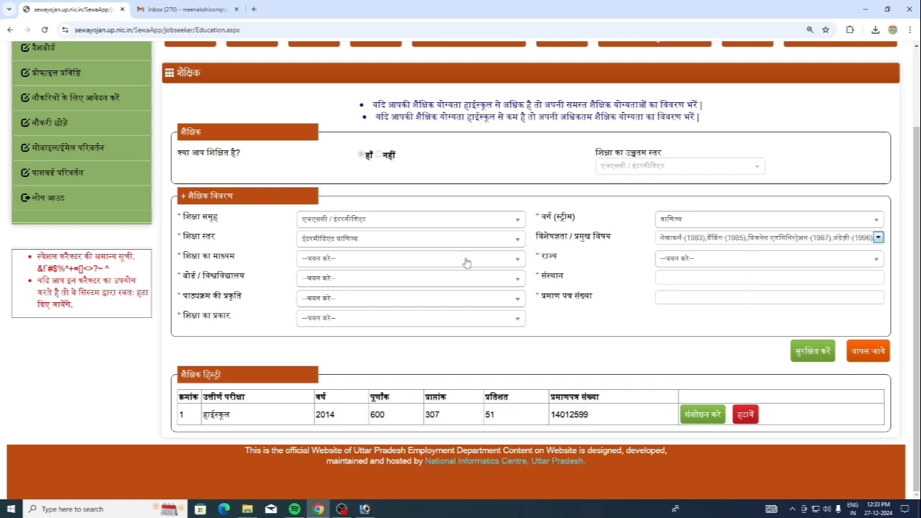
Step: Set medium हिन्दी, state उत्तर प्रदेश and the U.P. basic education council board, then begin the institution name
click(376, 262)
scroll(345, 350, down, 5)
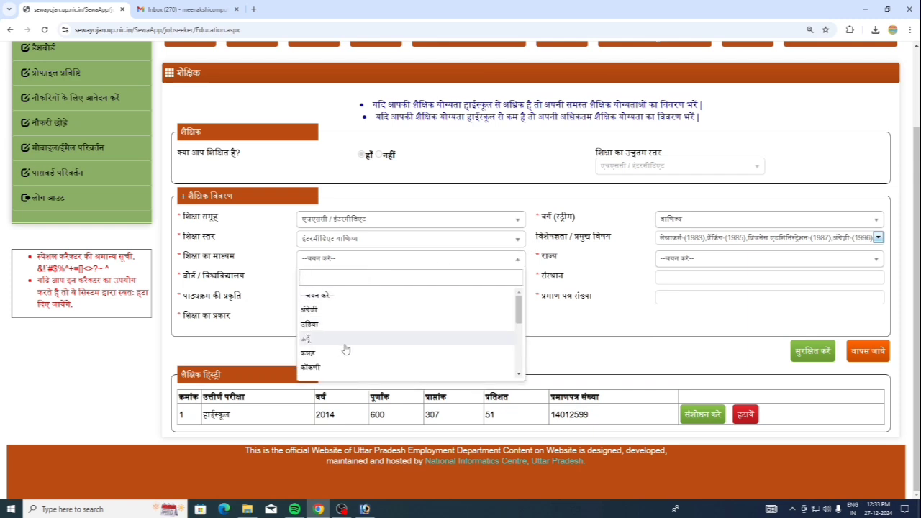
click(318, 371)
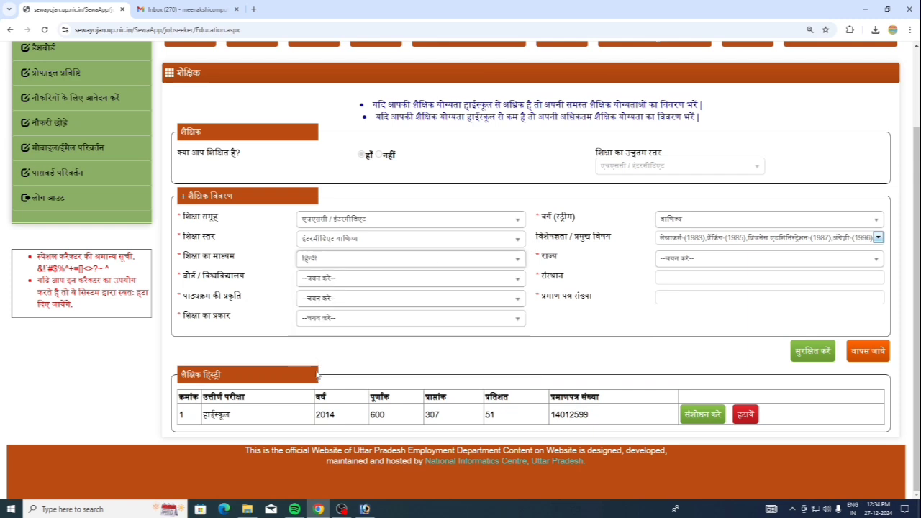
click(690, 261)
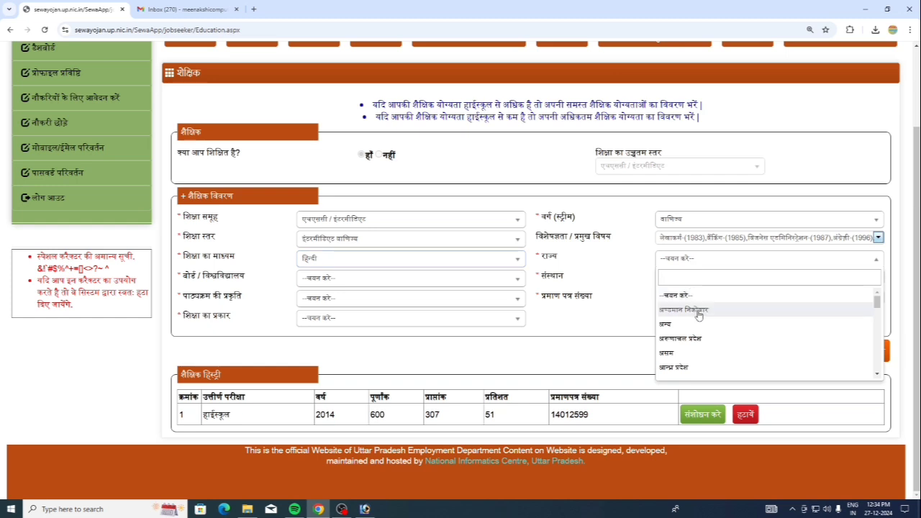
scroll(703, 336, down, 2)
click(705, 341)
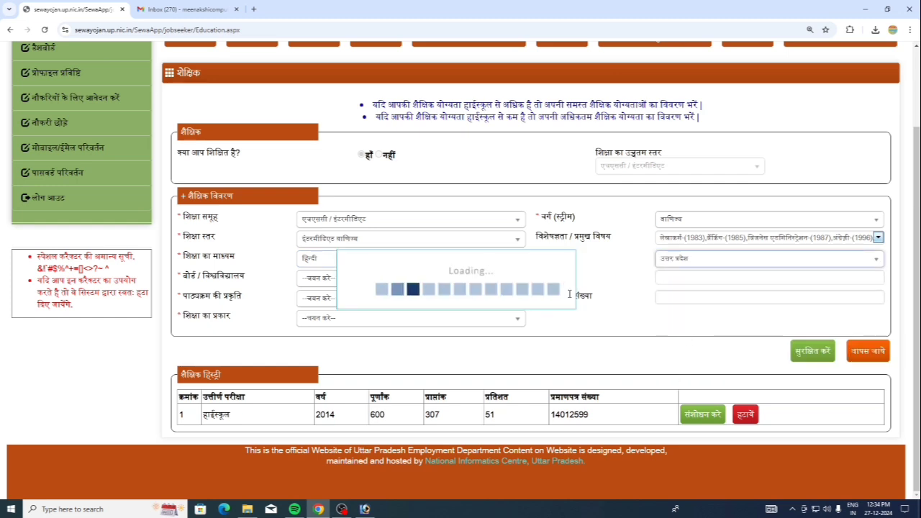
click(403, 283)
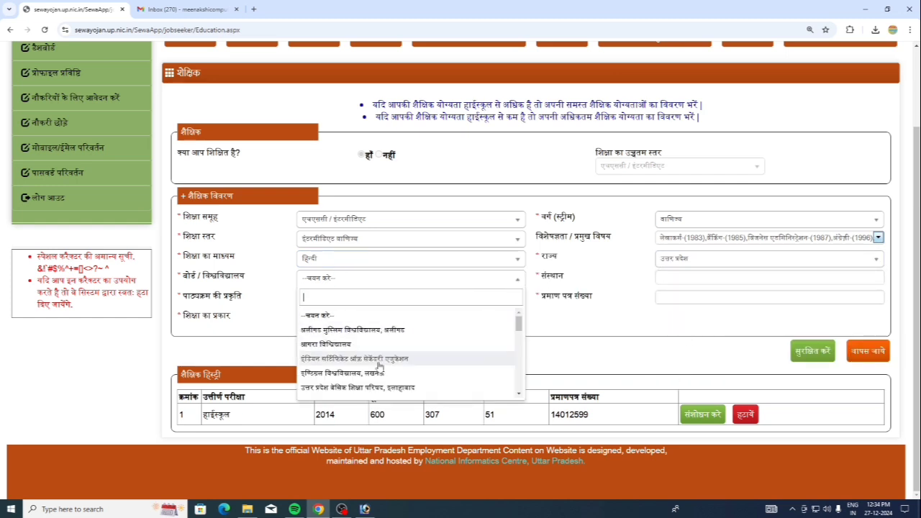
click(370, 389)
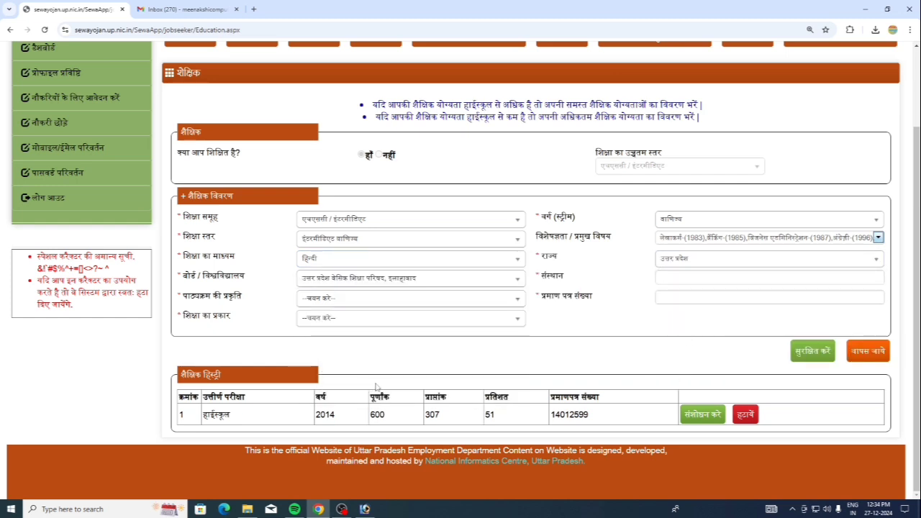
click(709, 277)
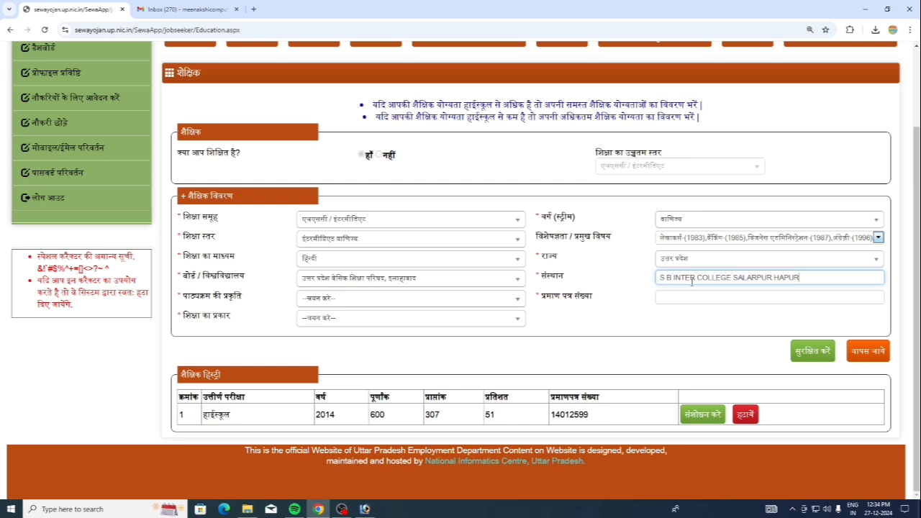
Step: Set the course nature to फुल टाइम, enter the certificate number, and choose पूर्ण type
click(323, 299)
click(324, 346)
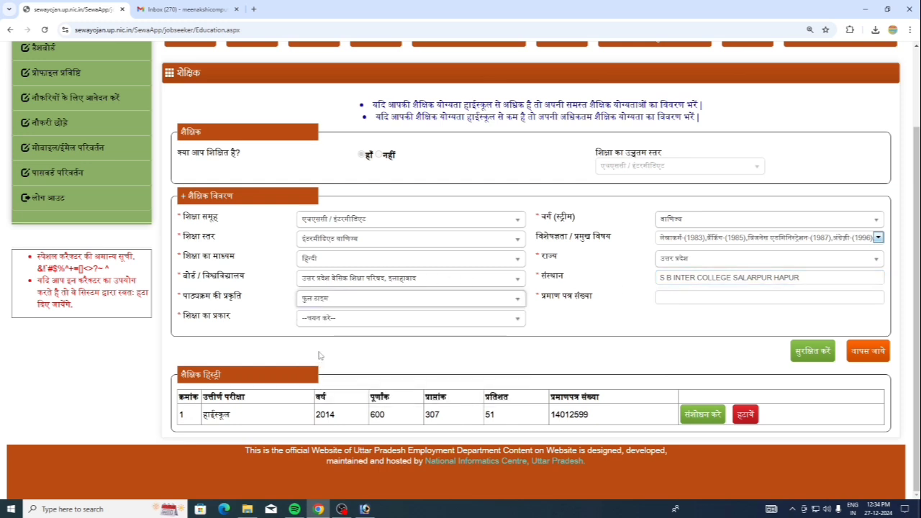
click(696, 299)
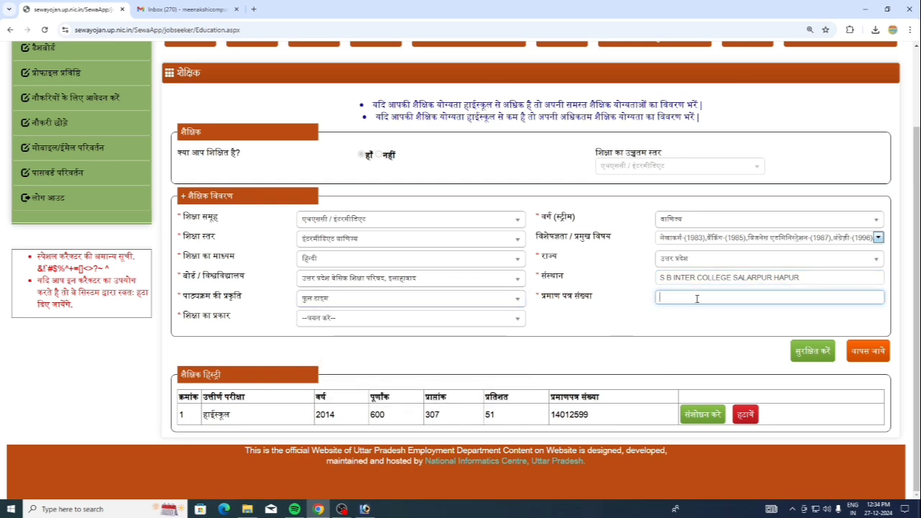
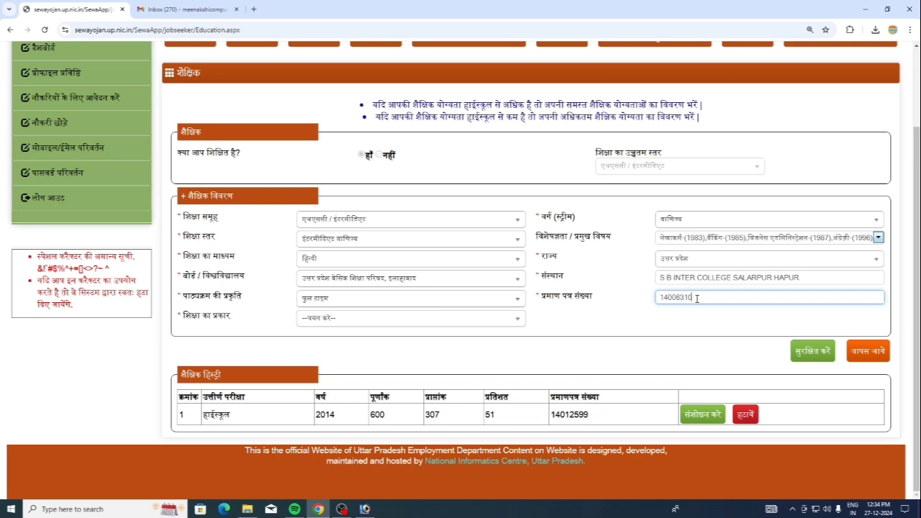
click(385, 318)
click(308, 371)
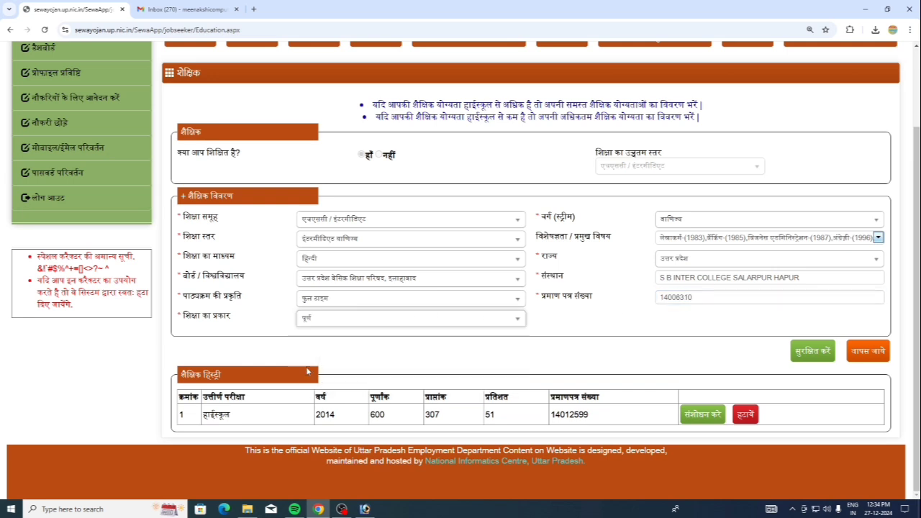
Step: Record passing in मई 2016 with 279 of 500 marks, graded as प्रतिशत
click(681, 321)
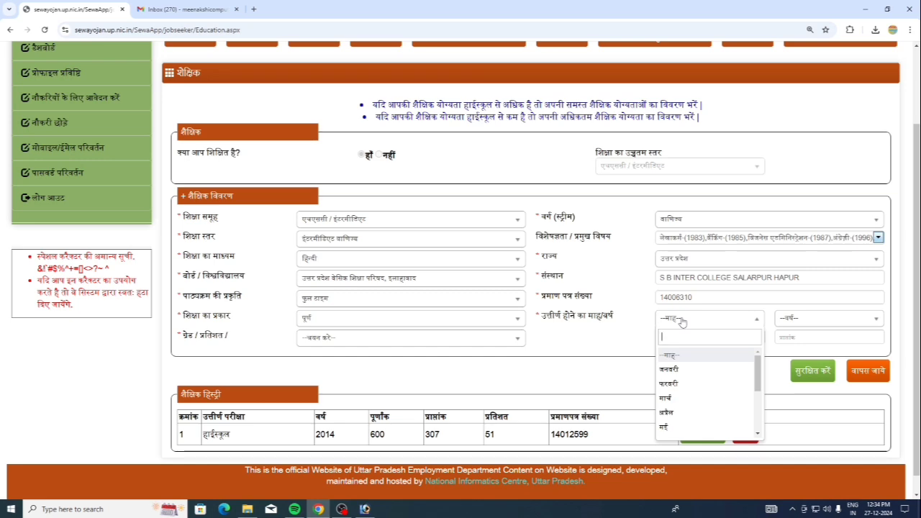
click(687, 426)
click(803, 320)
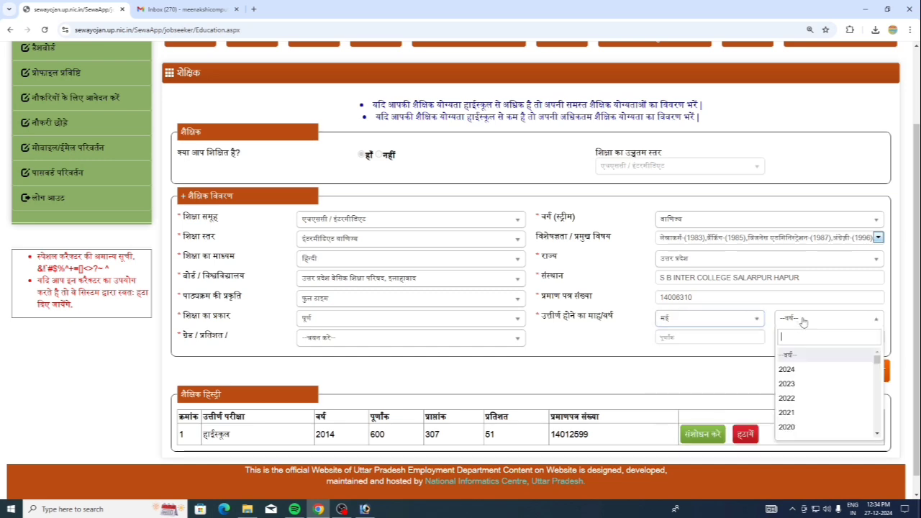
scroll(798, 403, down, 2)
click(792, 424)
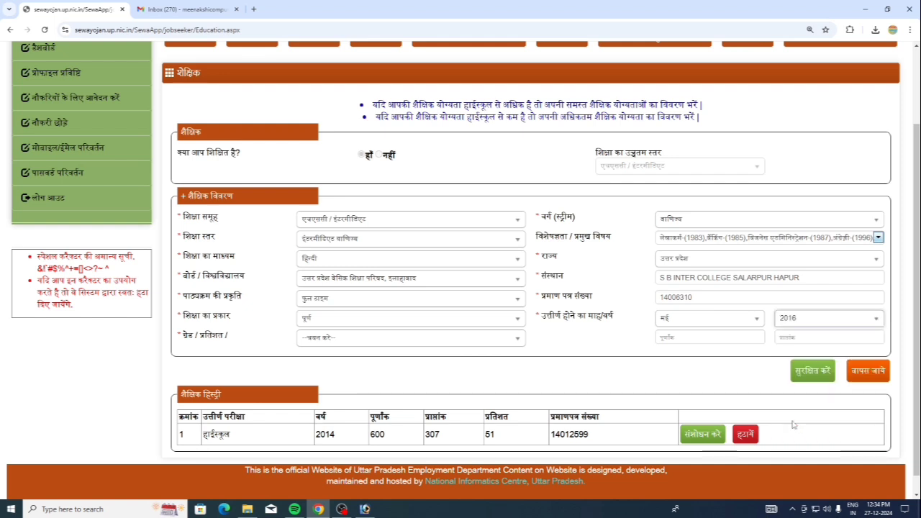
click(701, 341)
text(500)
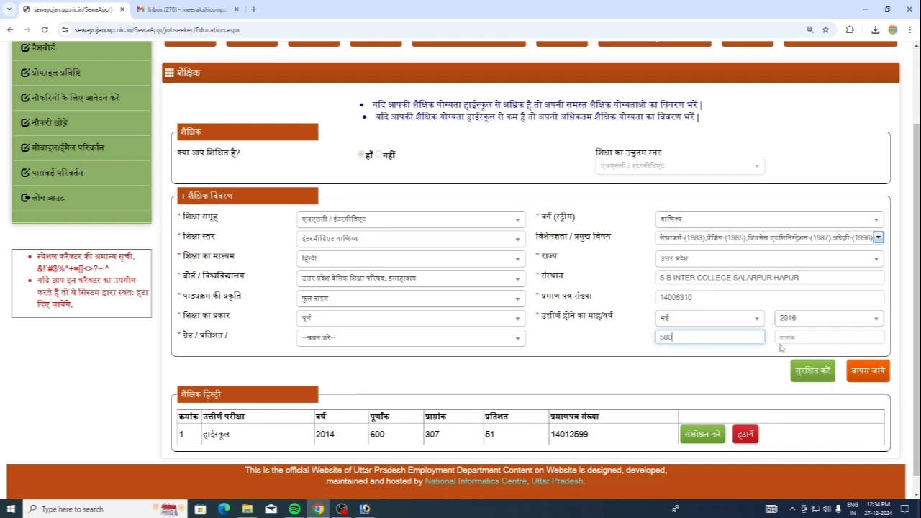
click(813, 338)
text(279)
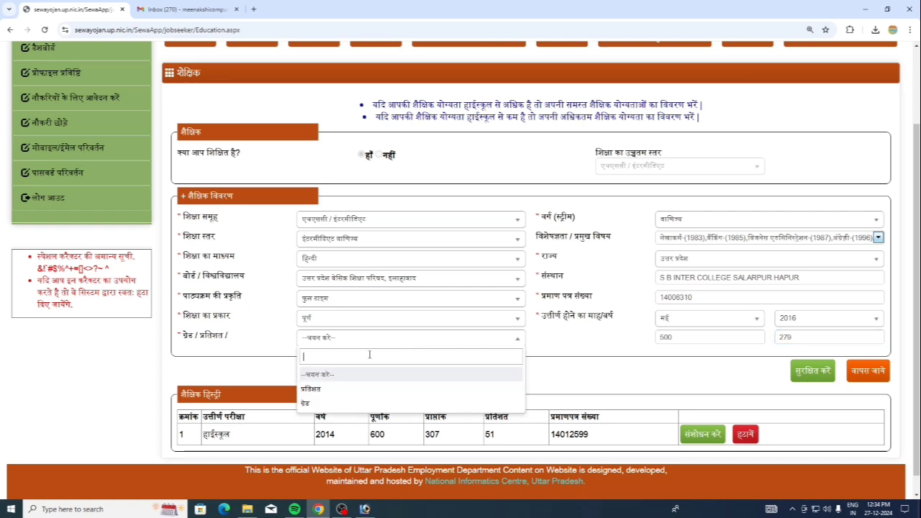
click(417, 342)
click(312, 390)
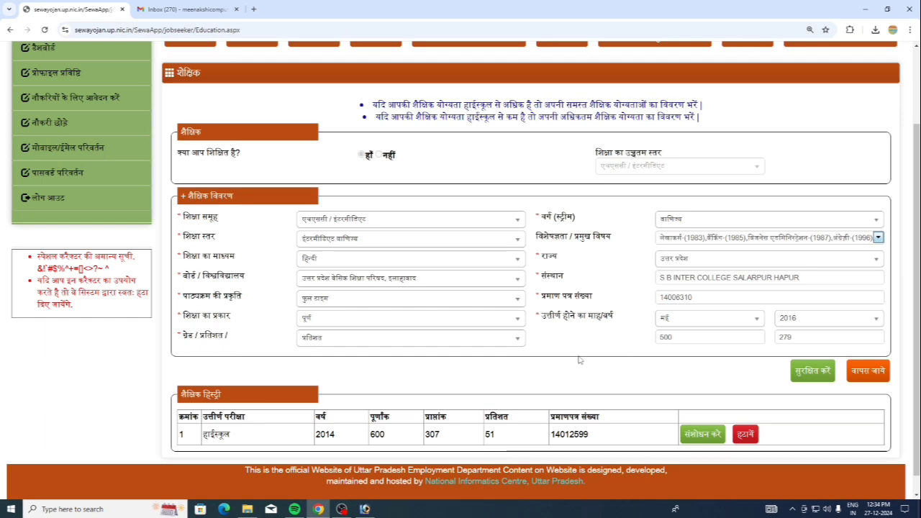
Step: Save the intermediate commerce record and set the highest education level to कंप्यूटर दक्षता
click(809, 372)
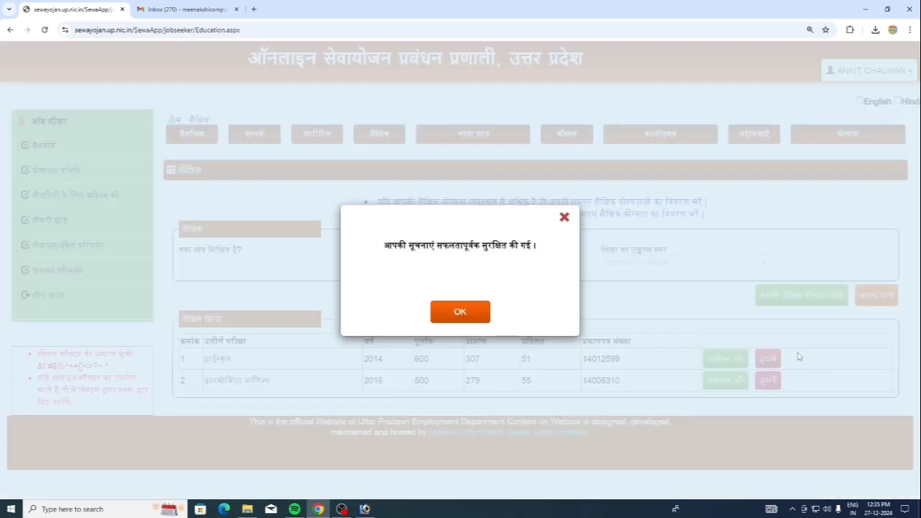
click(476, 314)
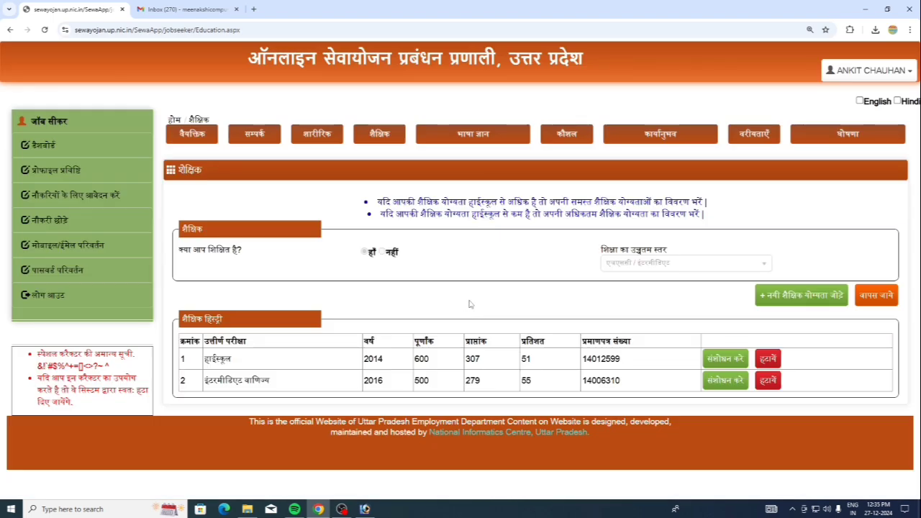
click(373, 138)
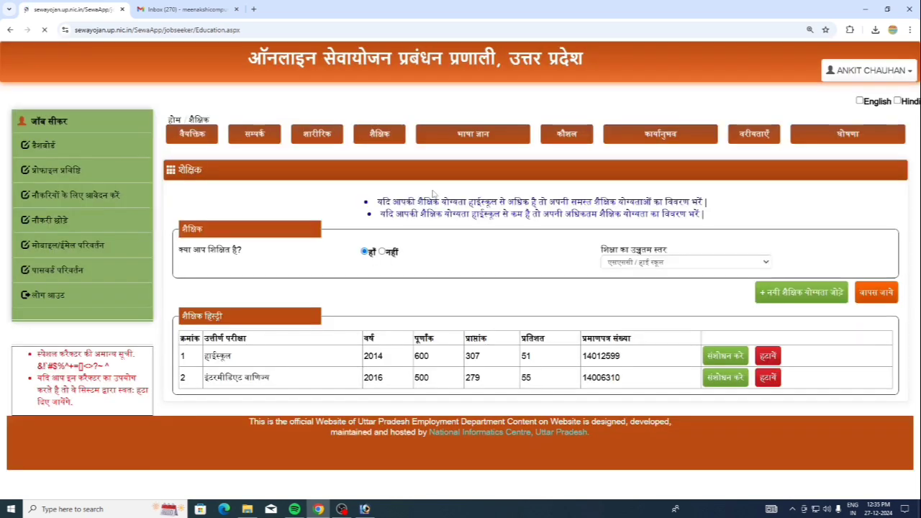
click(679, 264)
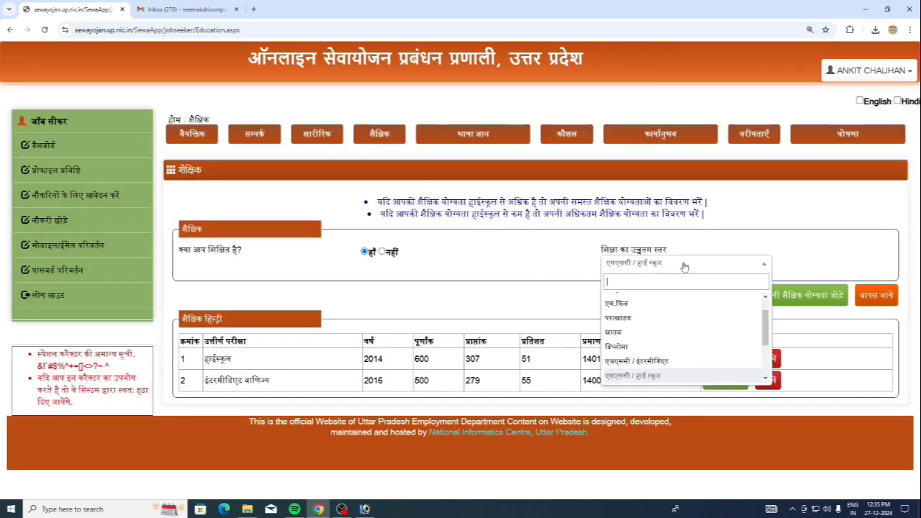
drag(766, 325, 770, 357)
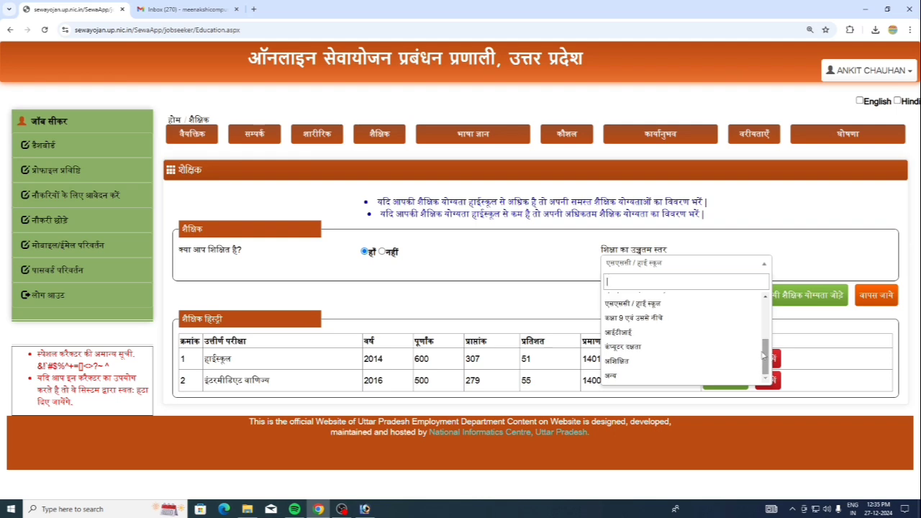
click(637, 348)
Step: Add a qualification with group कंप्यूटर दक्षता, stream कंप्यूटर ज्ञान and level सी लेवल
click(791, 295)
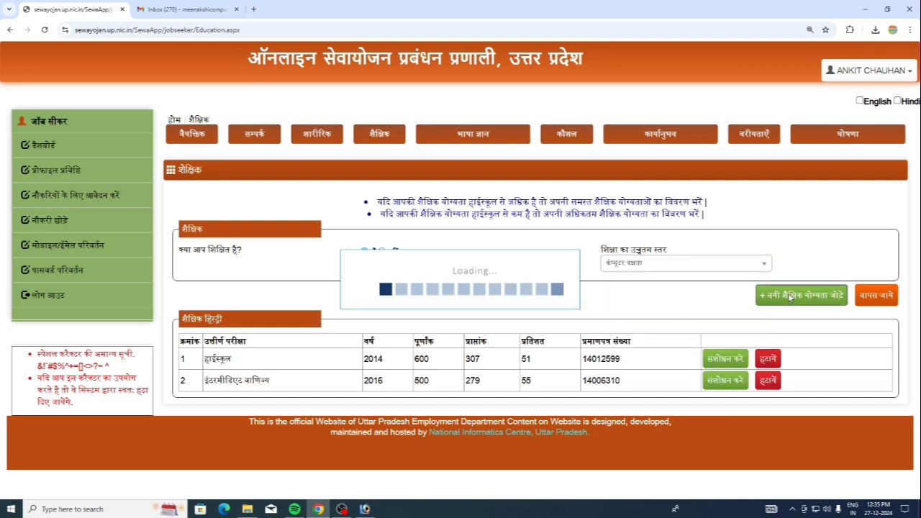
scroll(606, 311, down, 1)
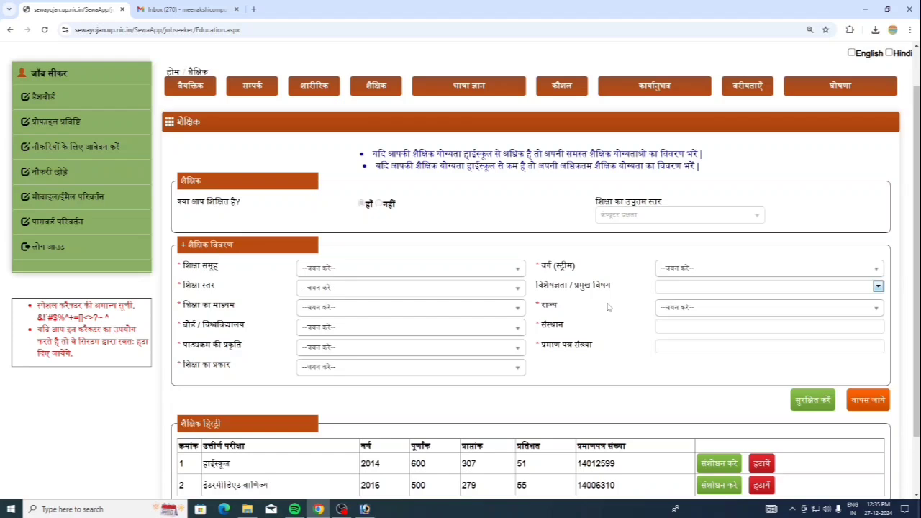
click(444, 274)
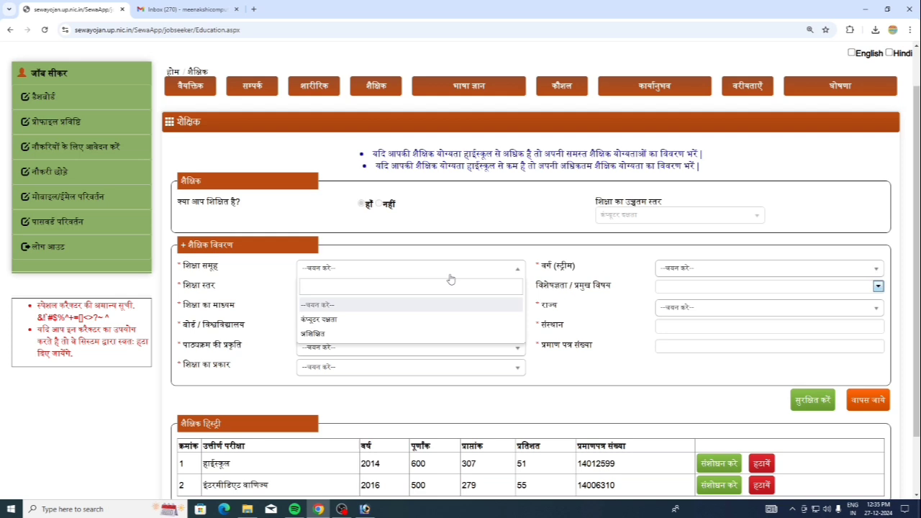
click(320, 320)
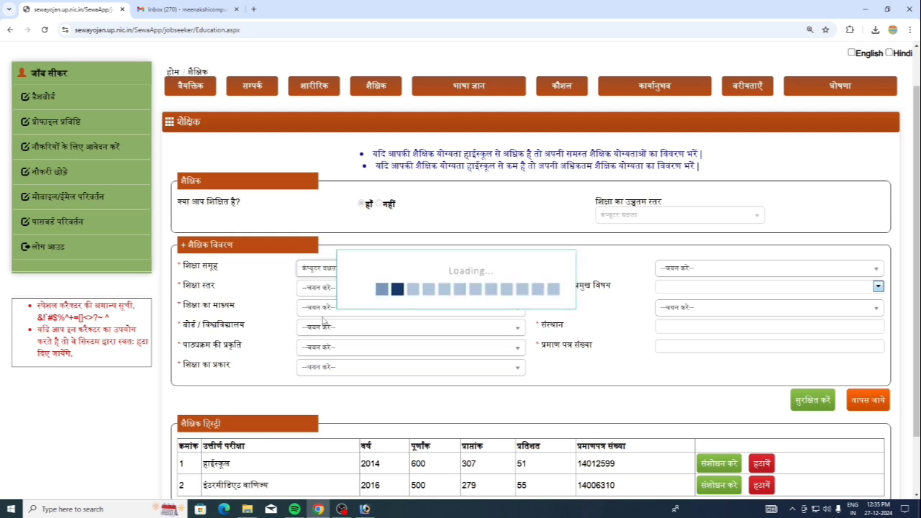
click(727, 274)
click(680, 318)
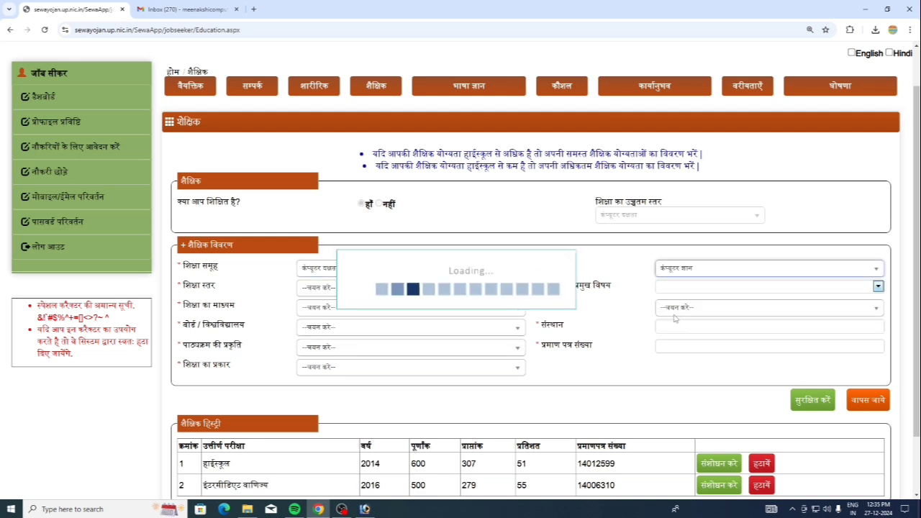
click(481, 291)
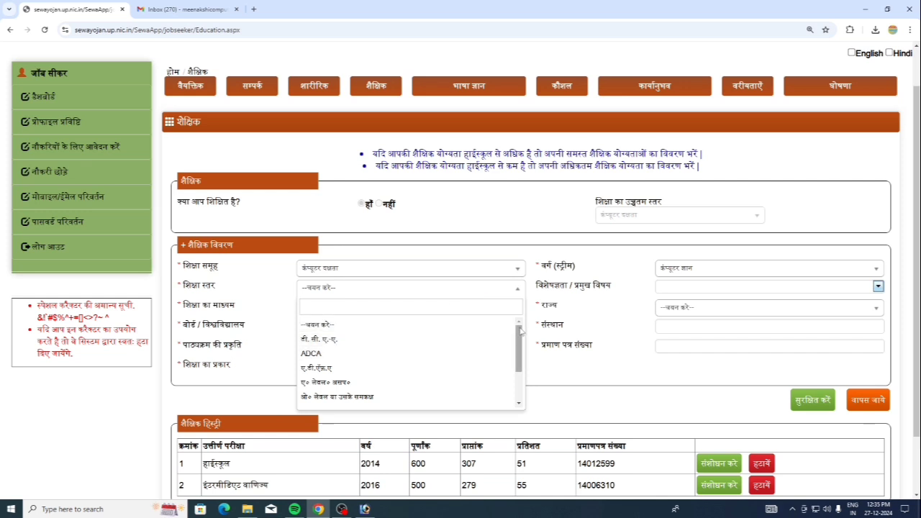
mouse_move(521, 331)
mouse_down()
mouse_move(528, 374)
mouse_move(523, 328)
mouse_up()
drag(520, 330, 519, 356)
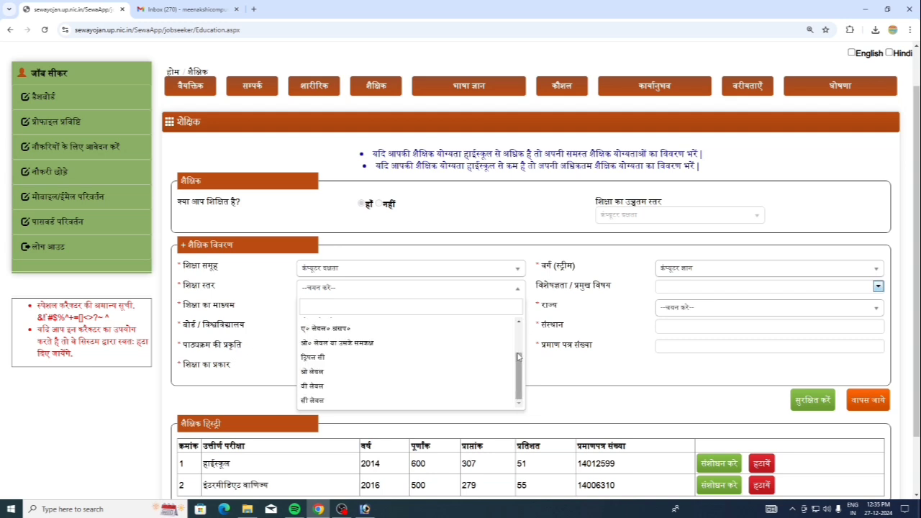
click(312, 400)
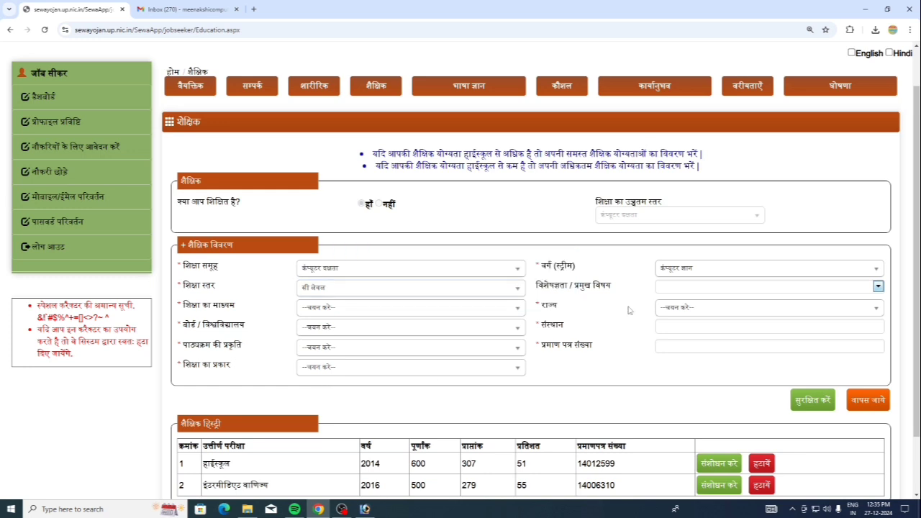
click(700, 290)
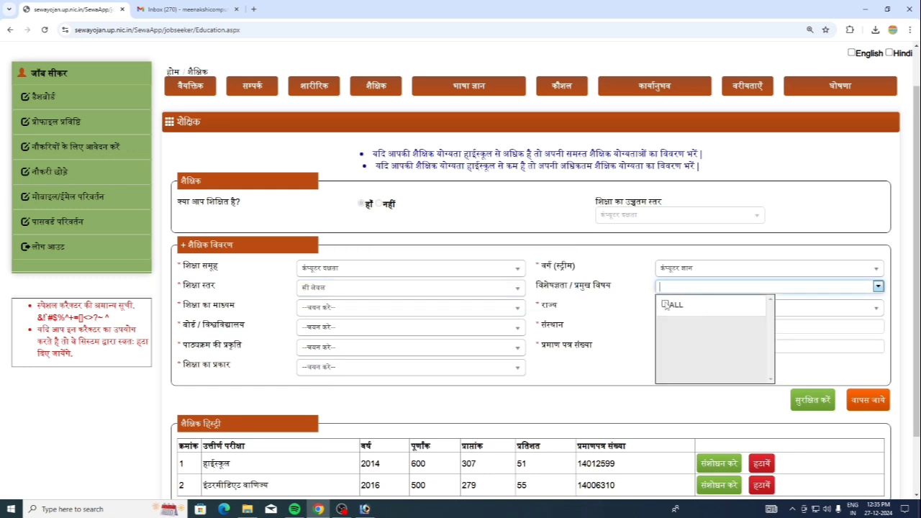
Step: Set the specialization to ALL and the medium of education to हिन्दी
click(665, 305)
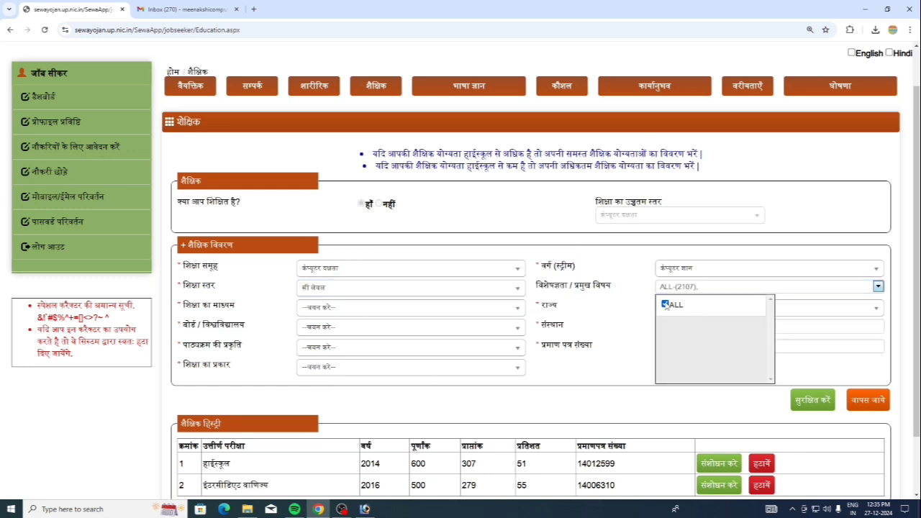
click(477, 310)
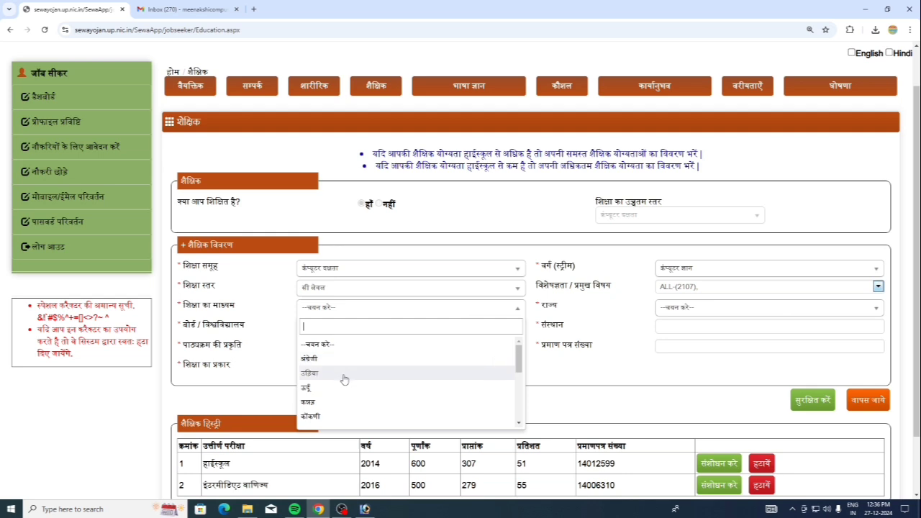
scroll(344, 377, down, 5)
click(313, 421)
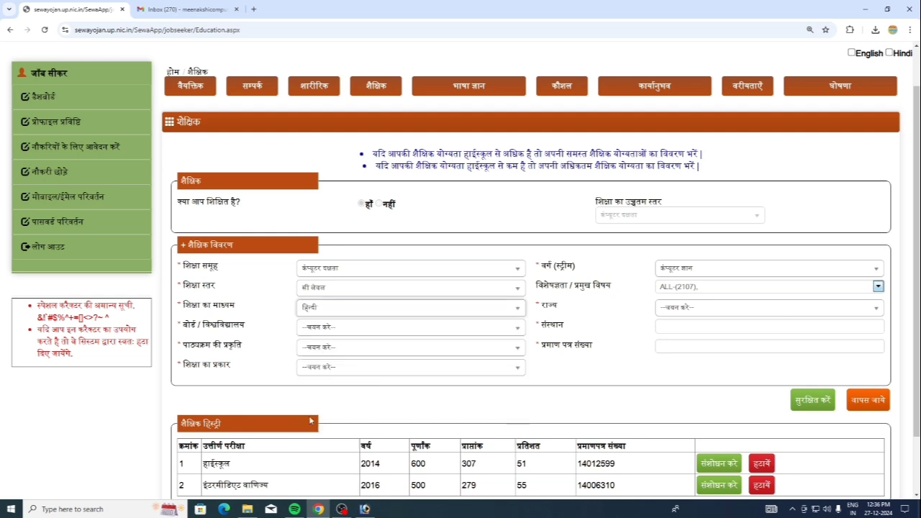
Step: Choose state उत्तर प्रदेश and board/university अन्य
click(688, 311)
scroll(705, 363, down, 3)
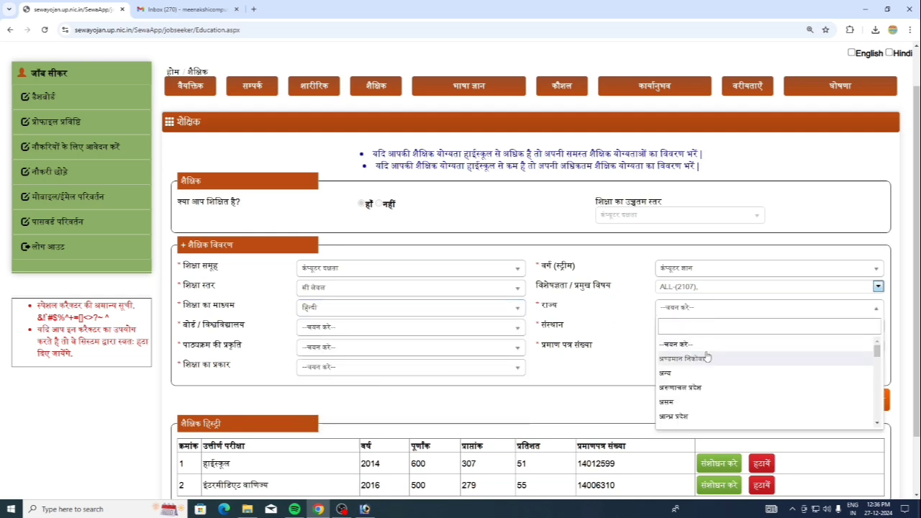
click(673, 383)
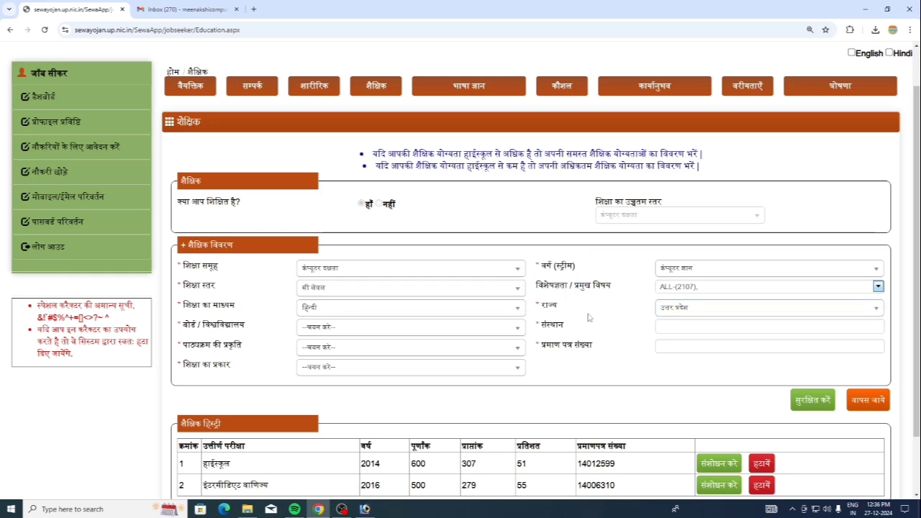
scroll(594, 319, down, 2)
click(414, 282)
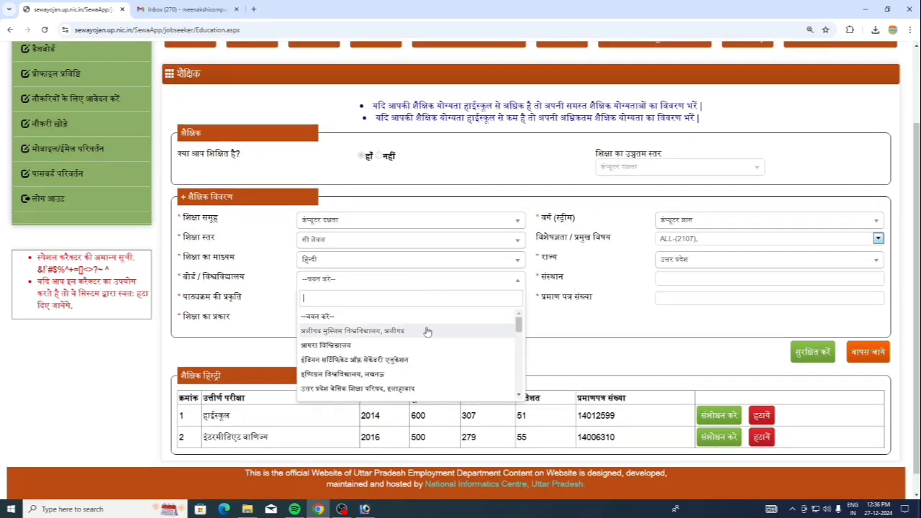
drag(519, 326, 521, 389)
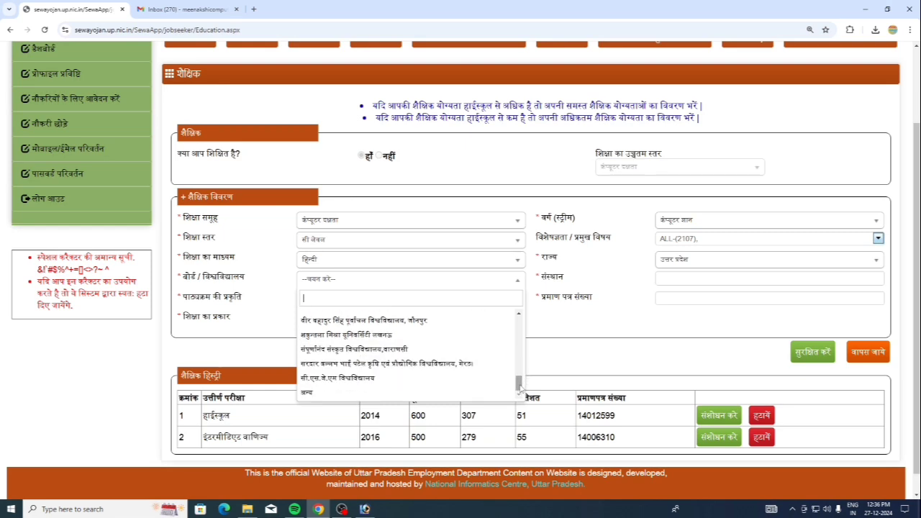
click(327, 392)
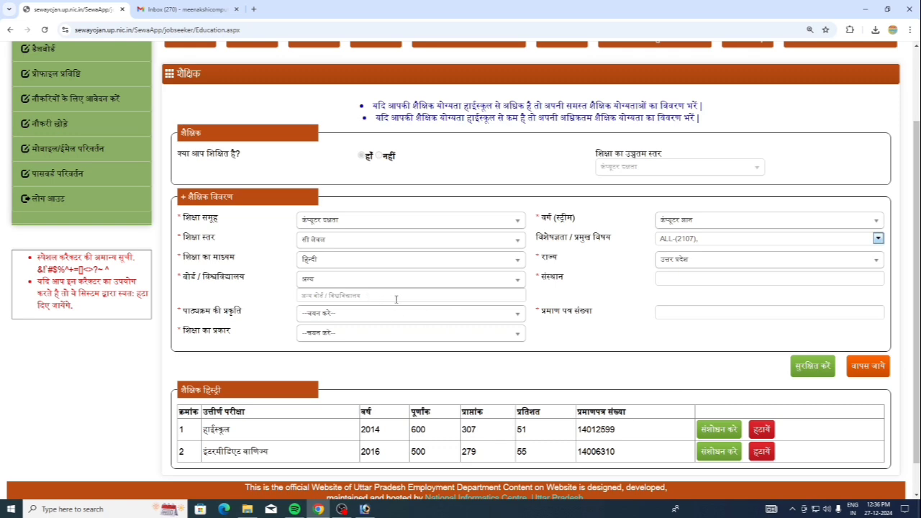
Step: Enter NILET as the other board's name and SELF as the institute
click(396, 299)
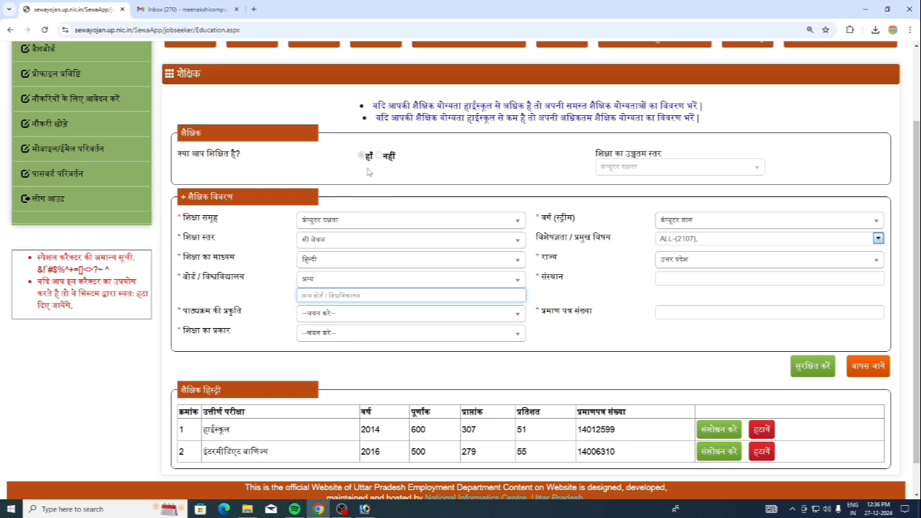
text(Ni)
click(679, 278)
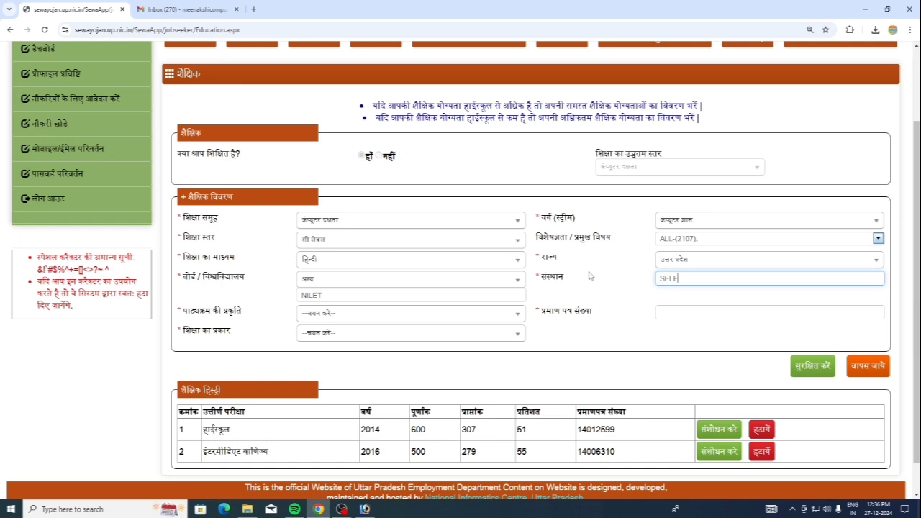
click(574, 281)
scroll(574, 281, down, 1)
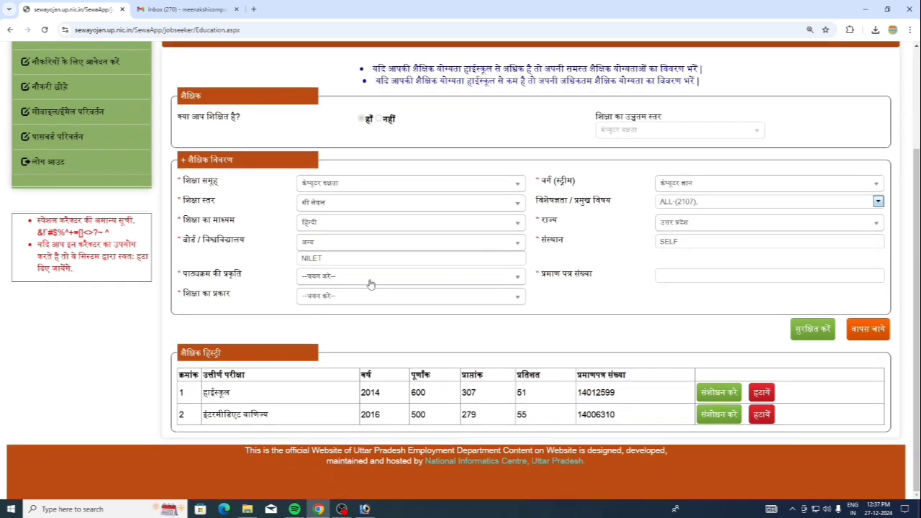
Step: Set the course nature to फुल टाइम, enter the certificate number, and choose पूर्ण type
click(369, 279)
click(324, 329)
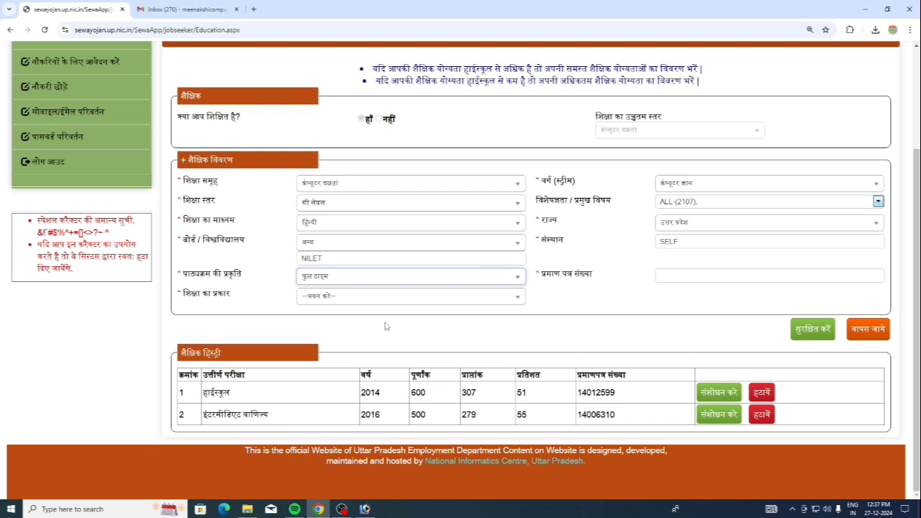
click(680, 278)
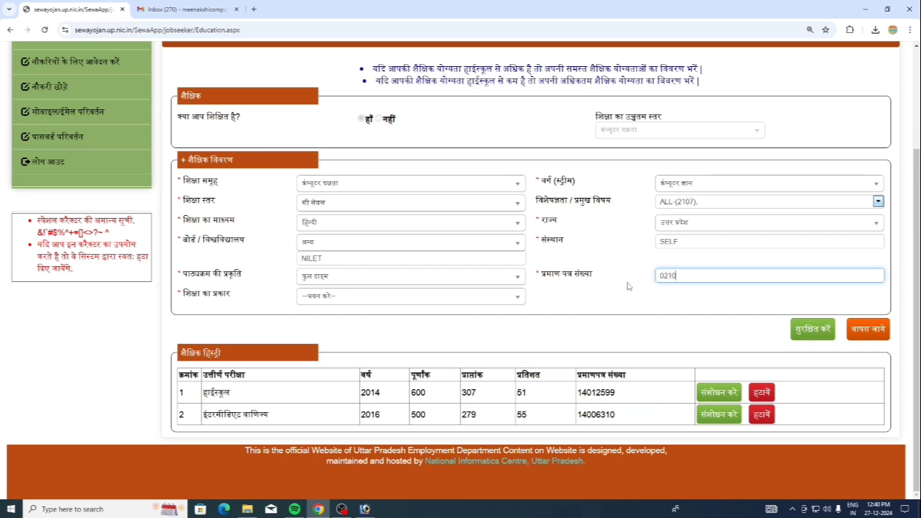
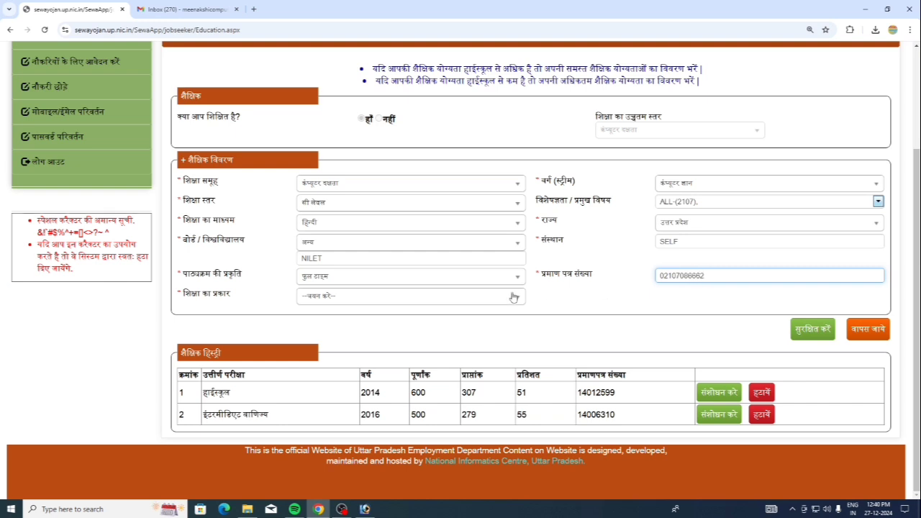
click(513, 297)
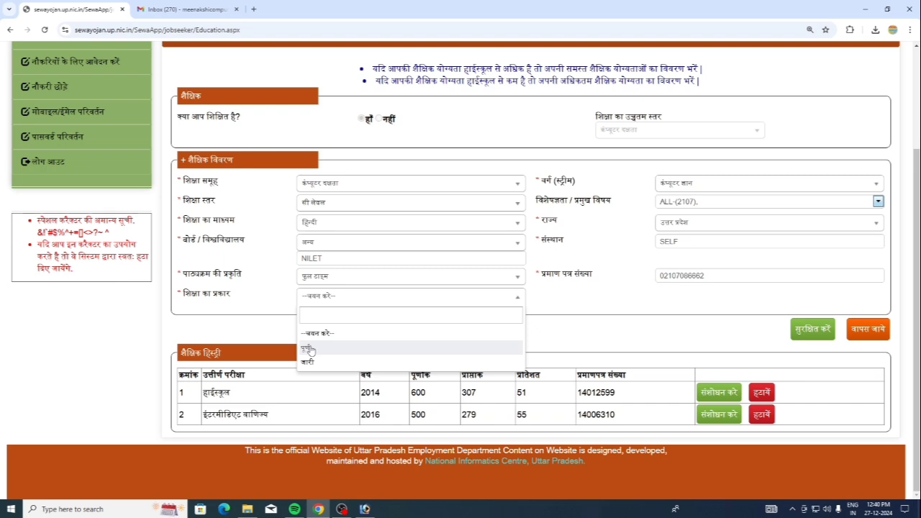
click(310, 350)
Step: Record passing in अगस्त 2021 with grade A and save the सी लेवल entry
click(699, 296)
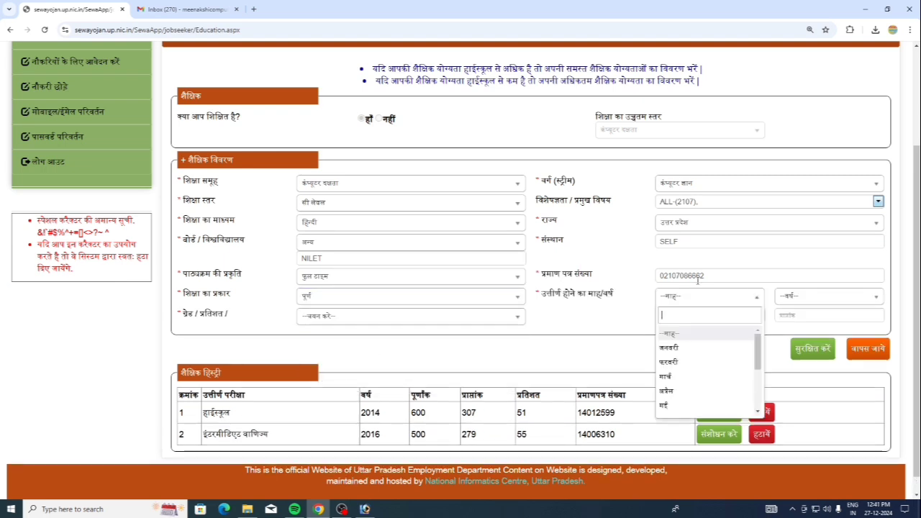
scroll(689, 372, down, 3)
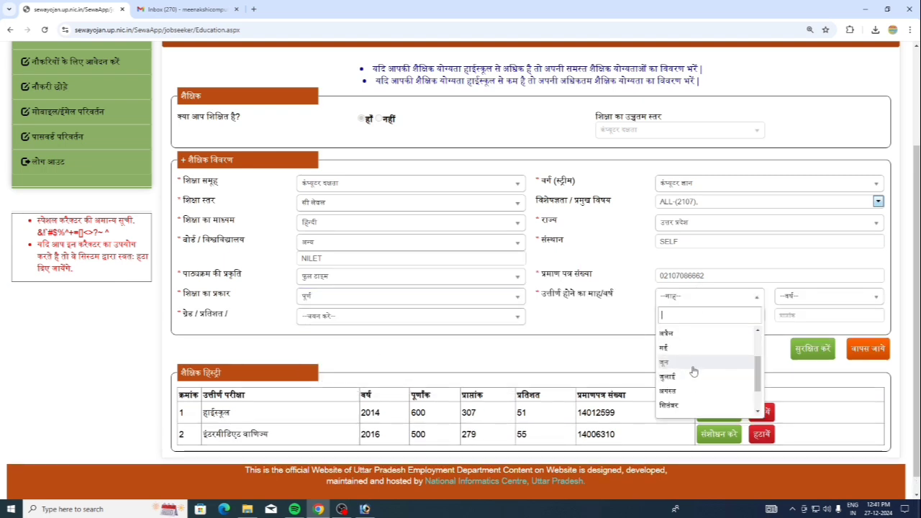
click(678, 395)
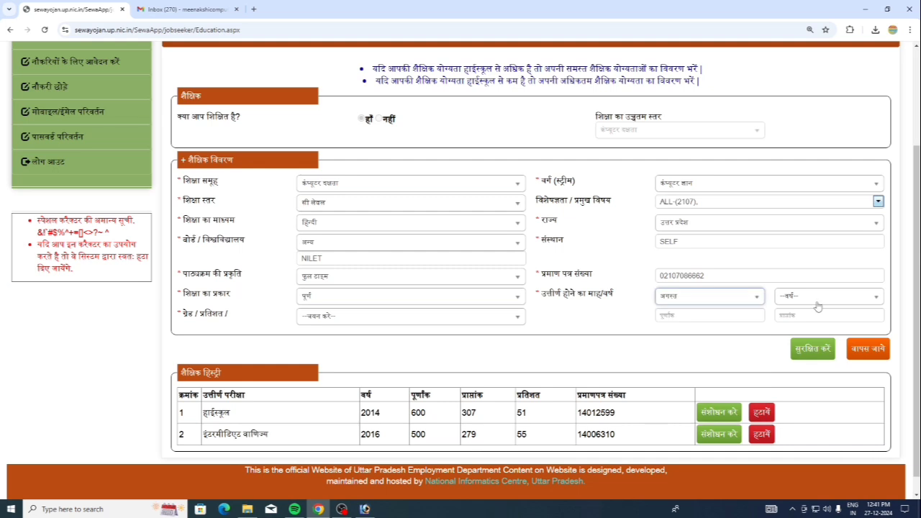
click(819, 297)
click(786, 391)
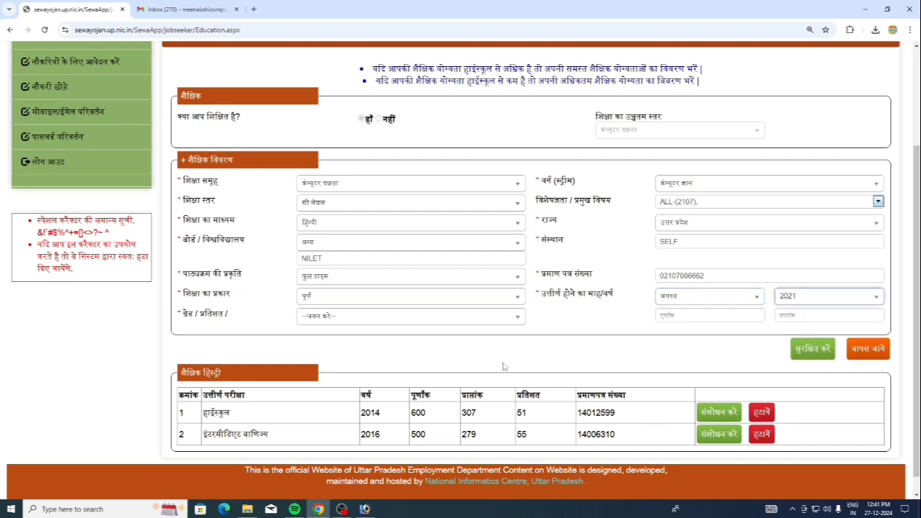
click(381, 316)
click(308, 385)
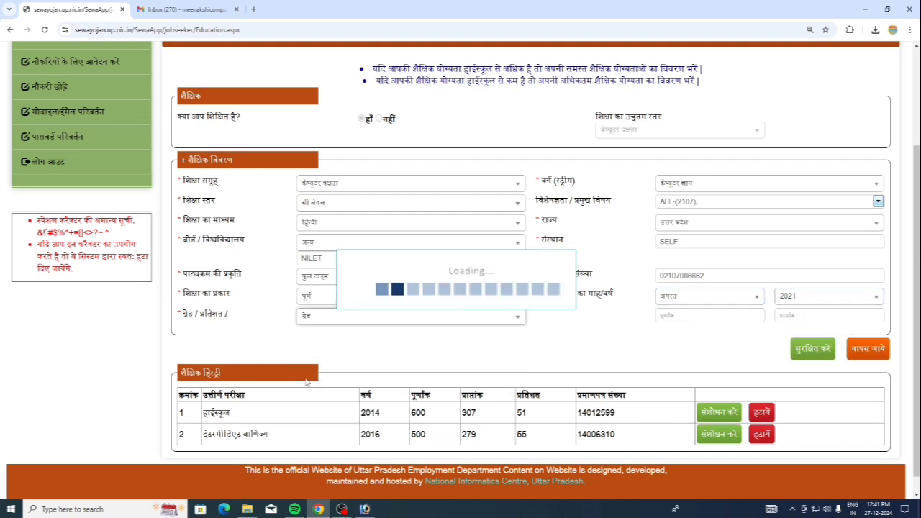
click(369, 336)
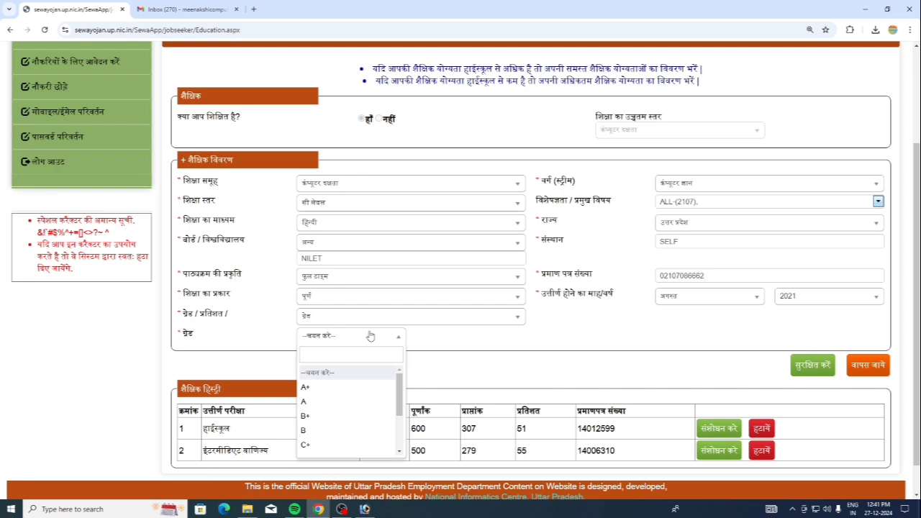
click(325, 401)
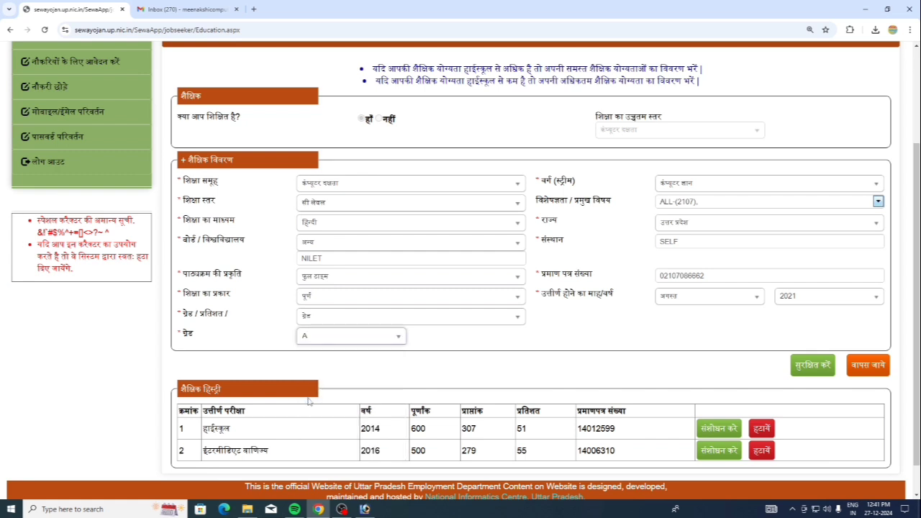
click(815, 363)
click(475, 314)
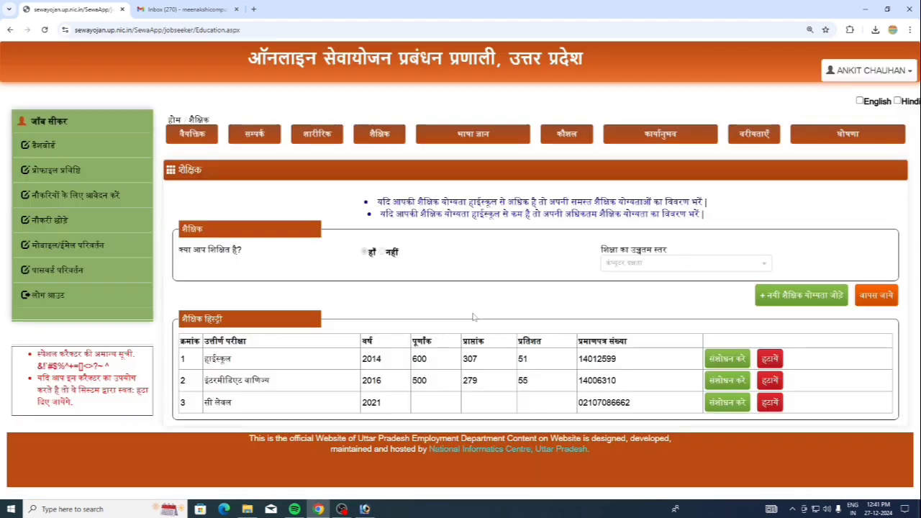
Step: Save हिन्दी as a known language with speaking, writing and reading ticked
click(483, 136)
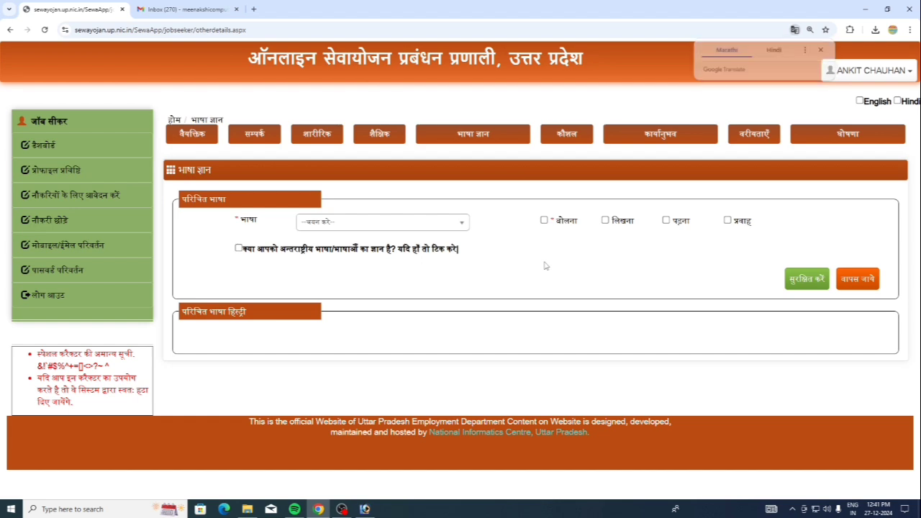
click(455, 226)
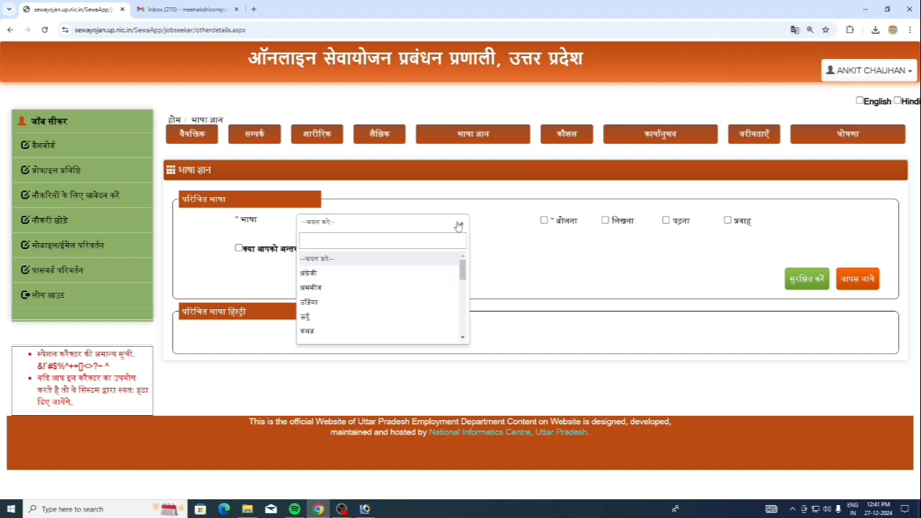
drag(464, 270, 458, 332)
click(326, 335)
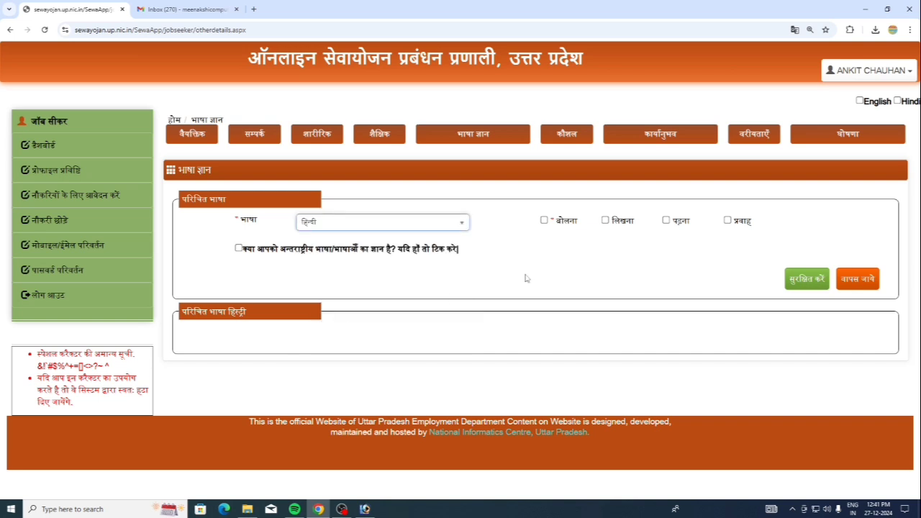
click(544, 221)
click(606, 221)
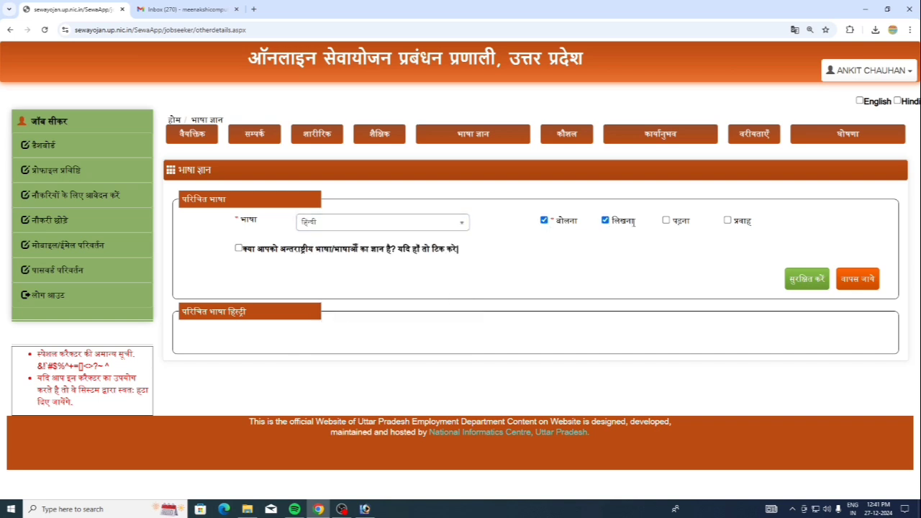
click(666, 220)
click(807, 278)
click(453, 312)
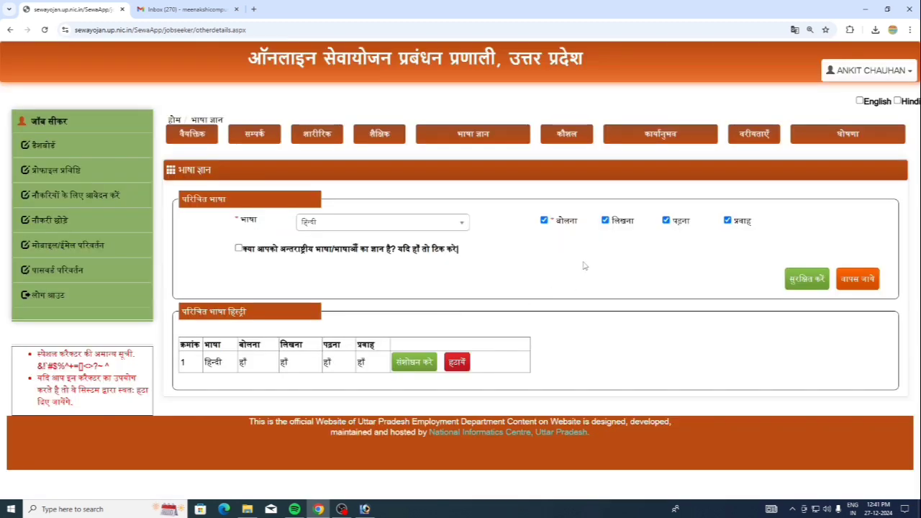
click(567, 137)
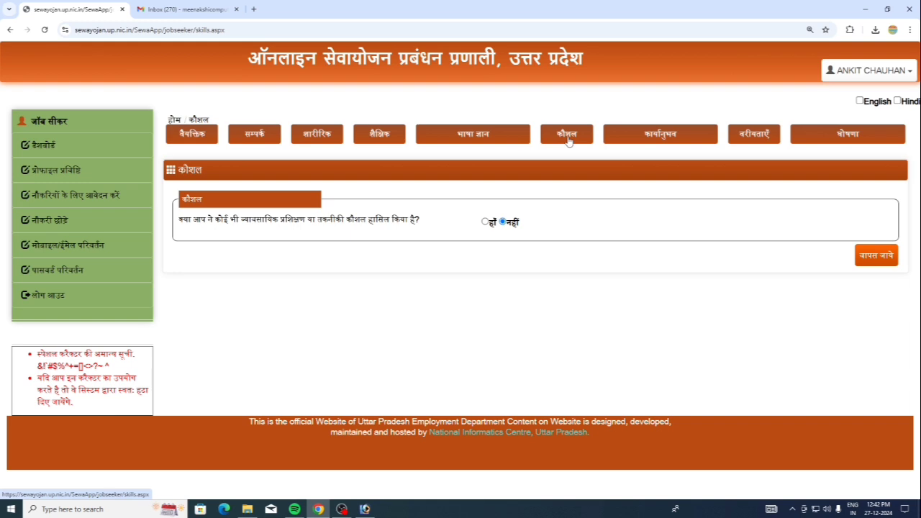
Step: Toggle the skills and work experience answers, leaving work experience as नहीं
click(485, 222)
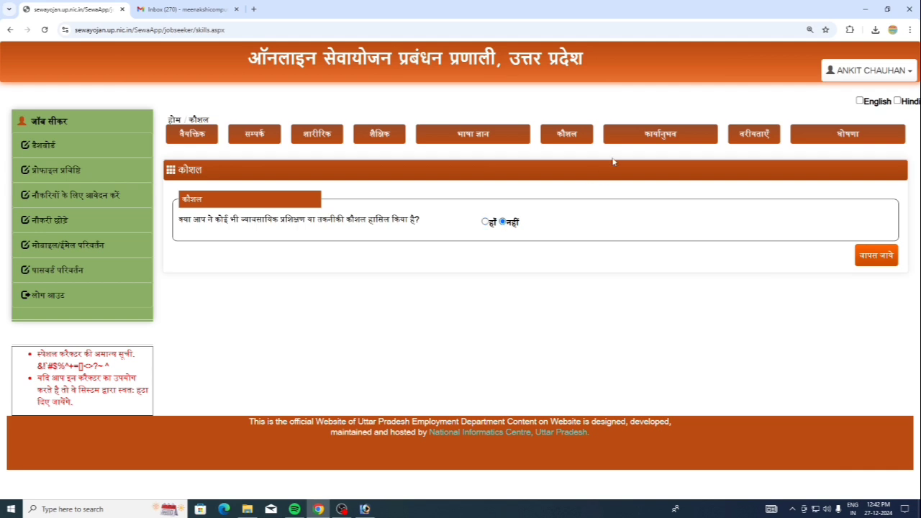
click(664, 136)
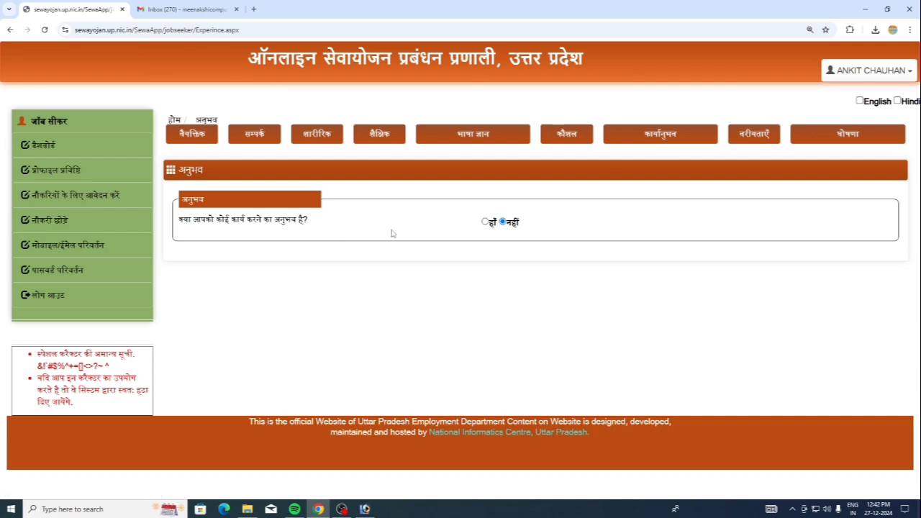
click(486, 222)
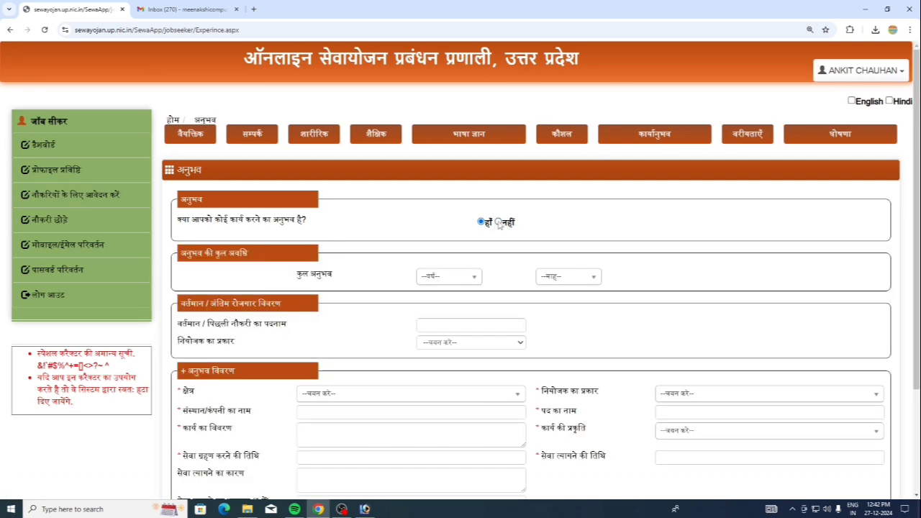
click(465, 276)
click(465, 277)
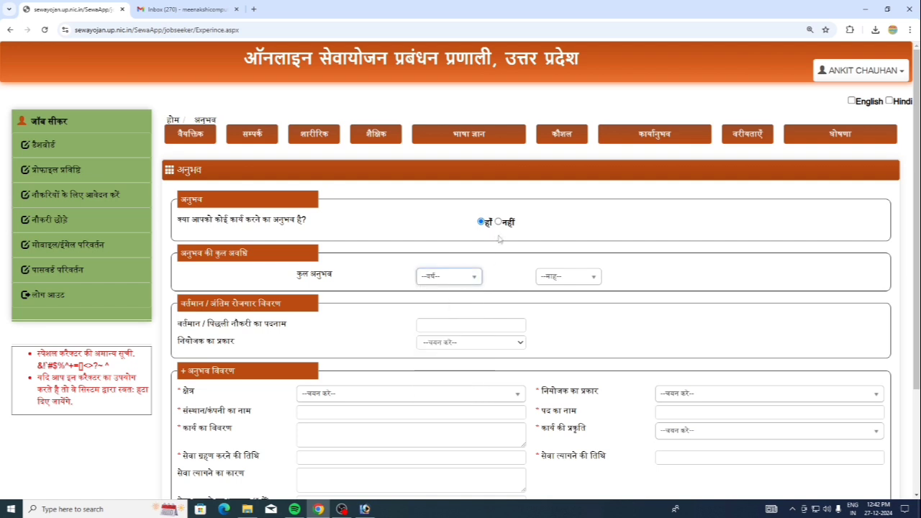
click(500, 222)
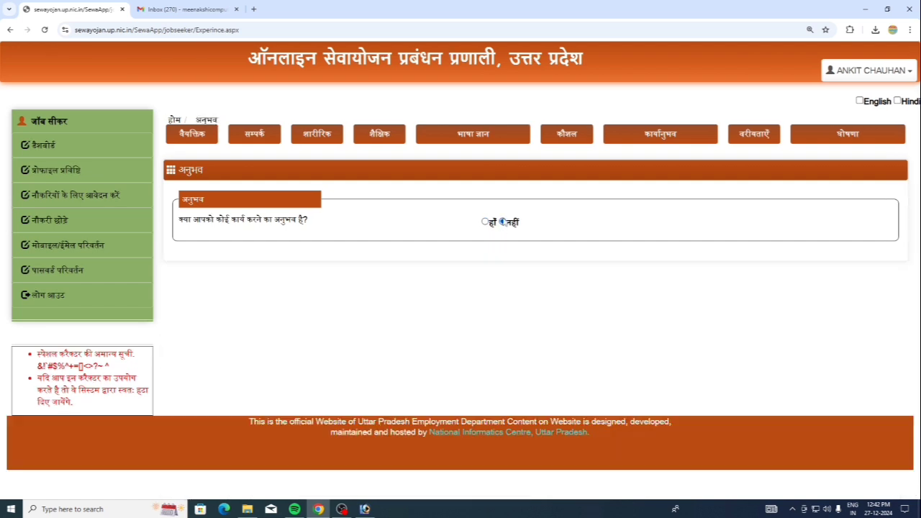
click(751, 141)
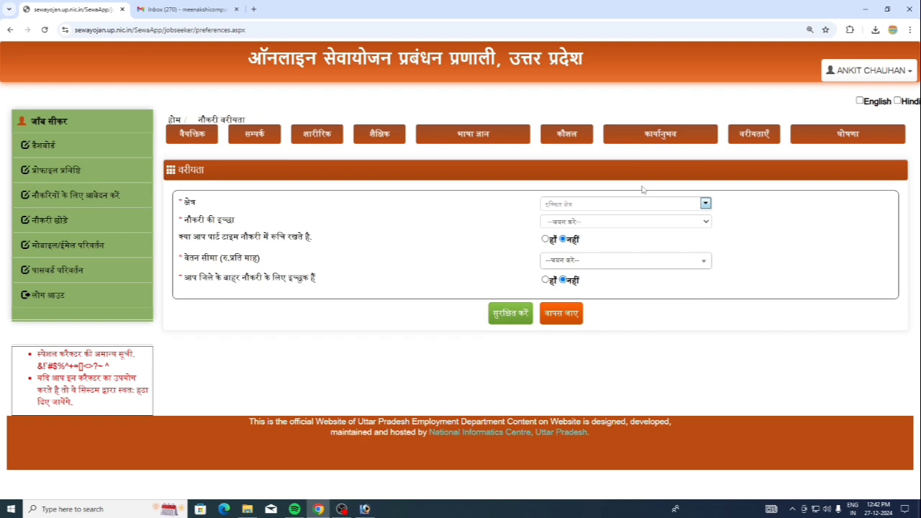
Step: Tick अन्य, इंटरनेट / ई-कॉमर्स, उर्वरक / कीटनाशक and एनजीओ / सामाजिक सेवा as preferred sectors
click(707, 204)
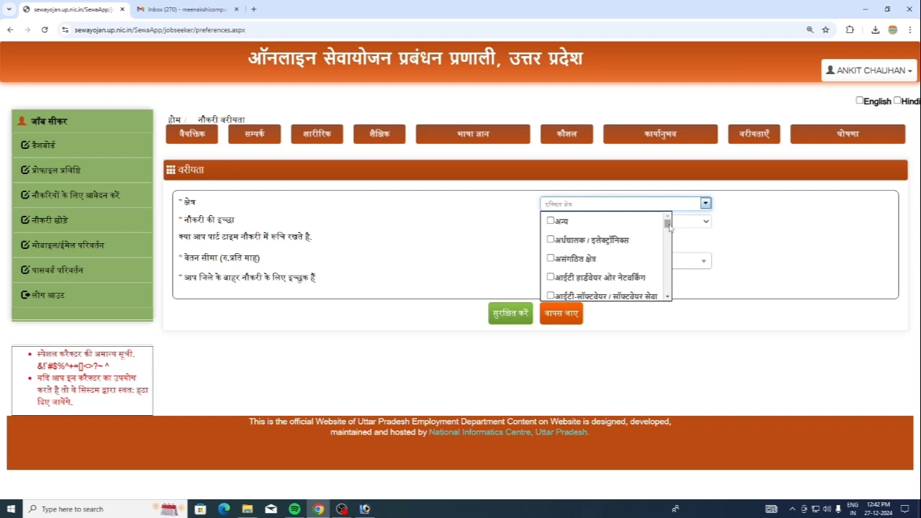
scroll(669, 227, down, 1)
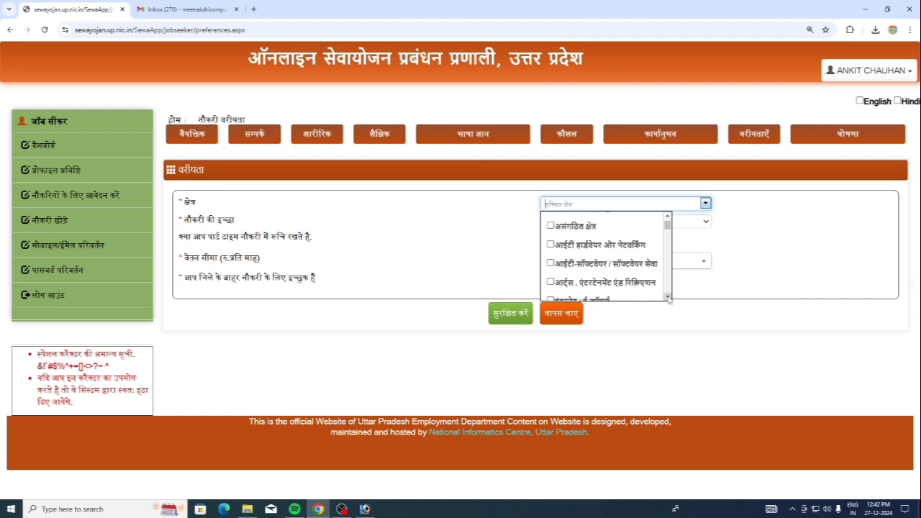
click(668, 297)
click(667, 297)
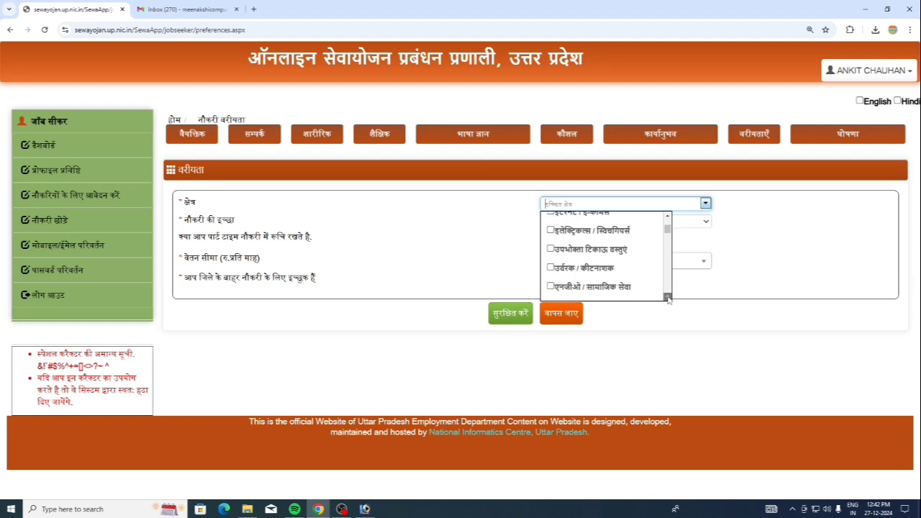
click(668, 297)
click(668, 297)
click(668, 297)
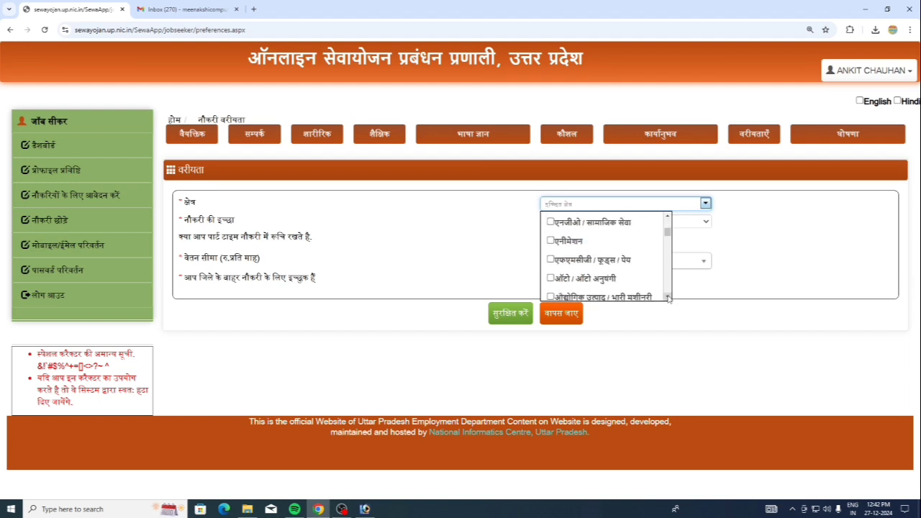
click(668, 298)
click(667, 217)
click(667, 217)
click(667, 217)
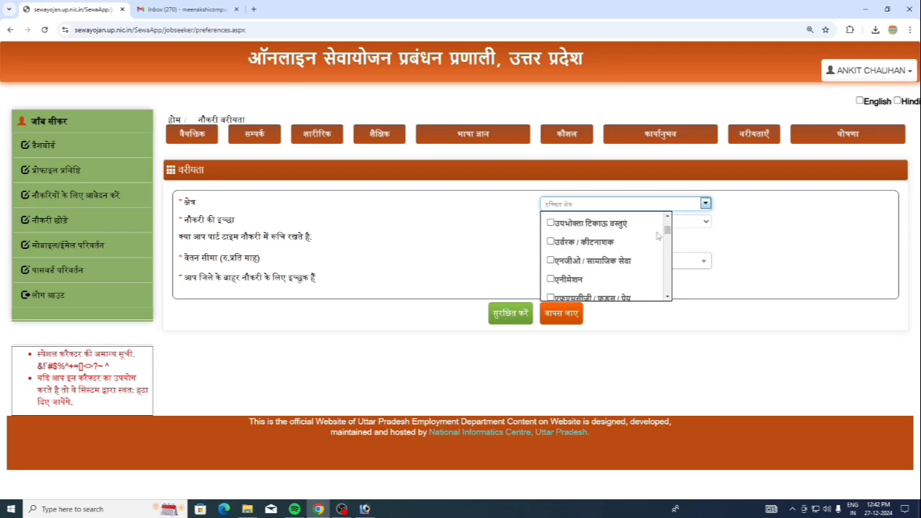
click(551, 261)
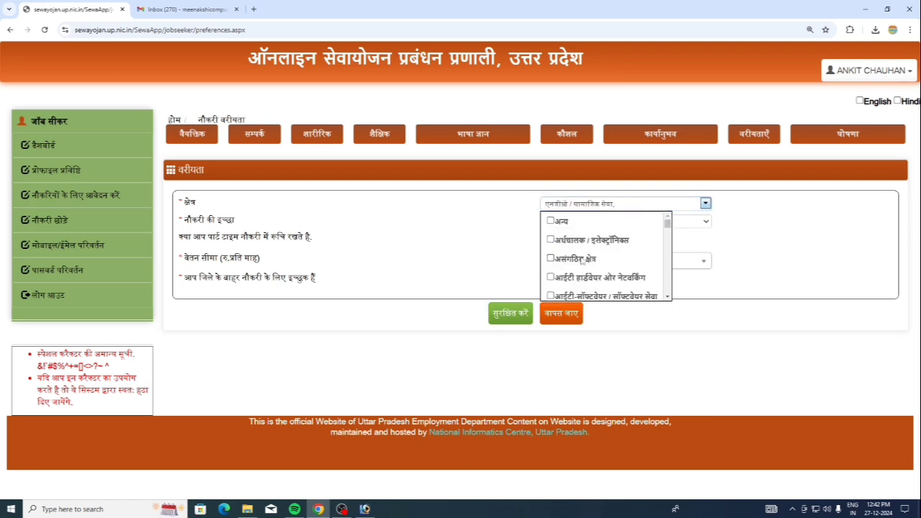
scroll(667, 229, down, 3)
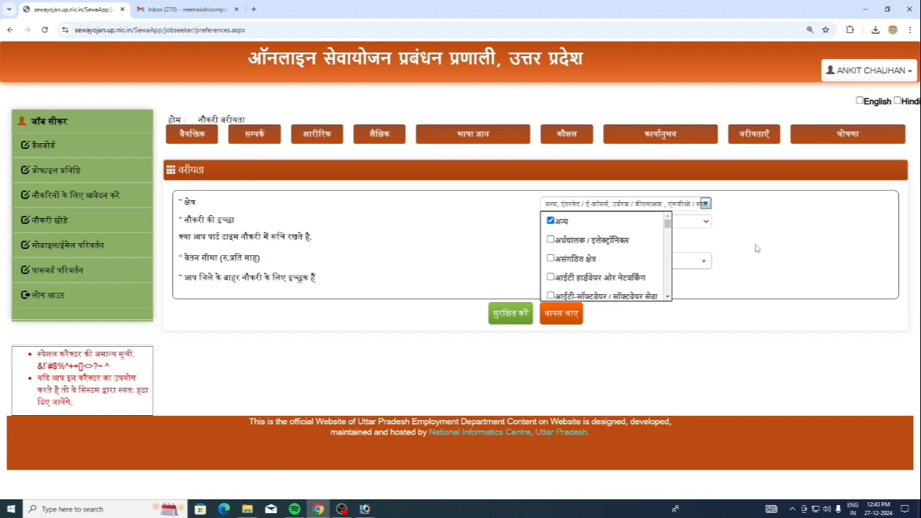
Step: Choose job wish समस्त and expected salary 20001 - 30000
click(757, 248)
click(604, 226)
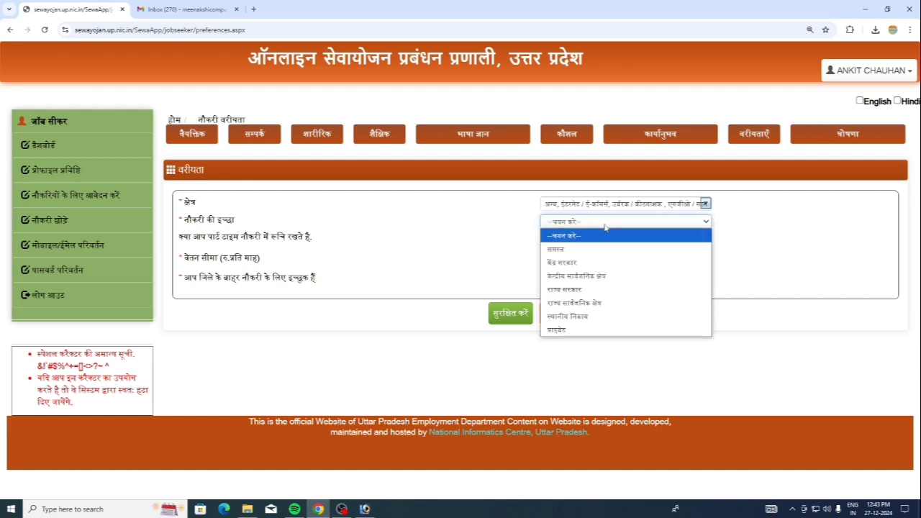
click(577, 250)
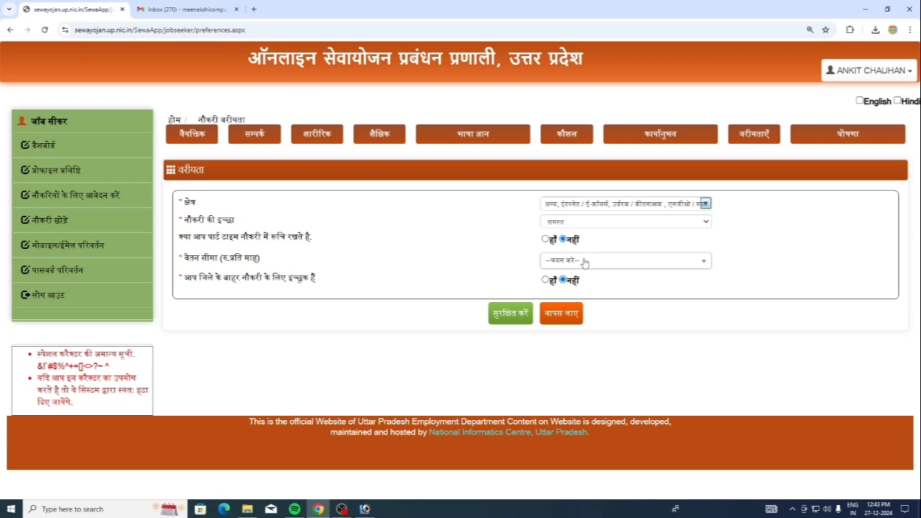
click(584, 263)
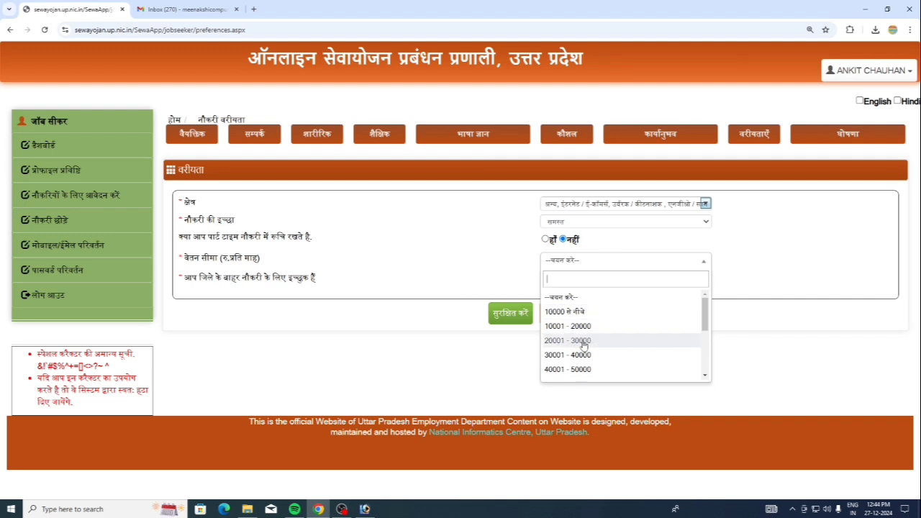
click(582, 342)
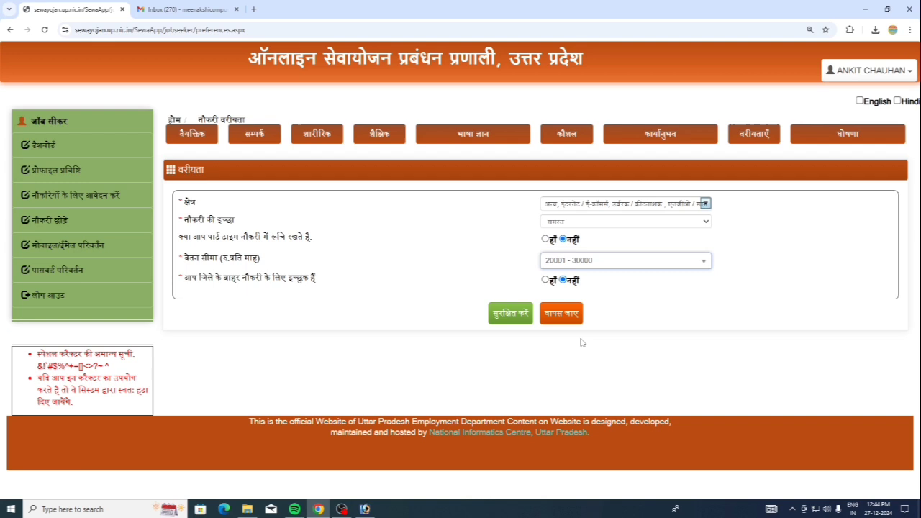
Step: Accept work outside the district, location अपने देश में, and save the preferences
click(652, 293)
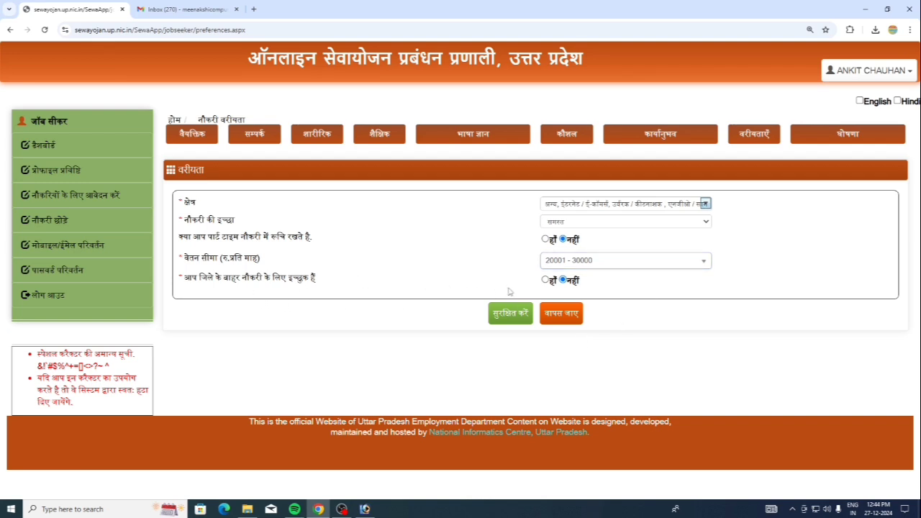
click(546, 280)
click(600, 302)
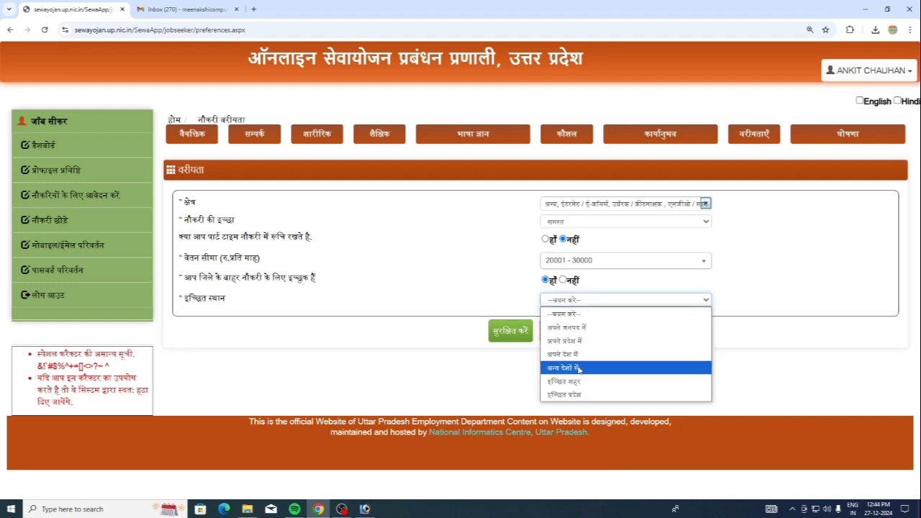
click(572, 358)
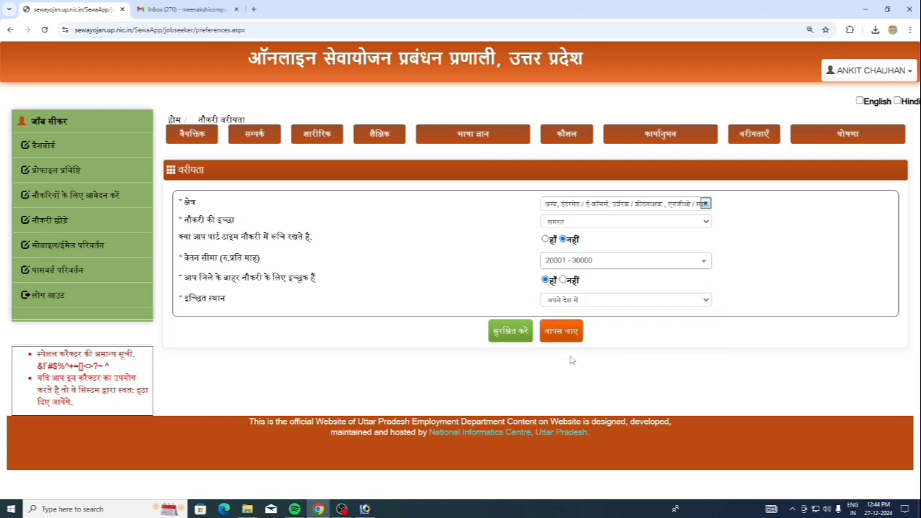
click(514, 334)
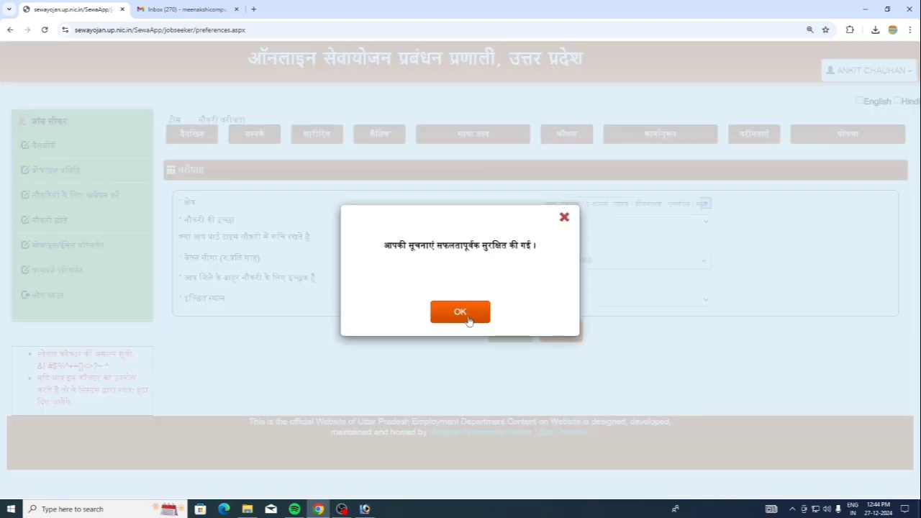
click(467, 318)
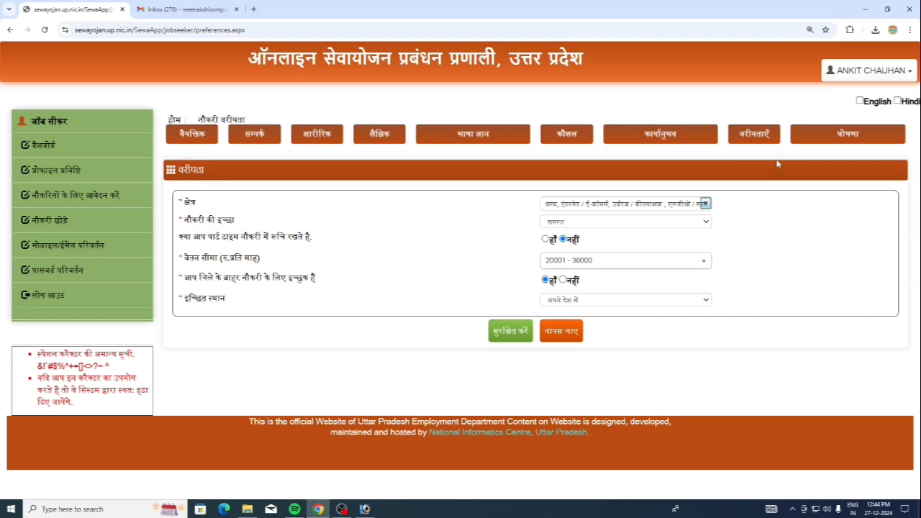
Step: Save the final declaration and reload the declaration section
click(842, 137)
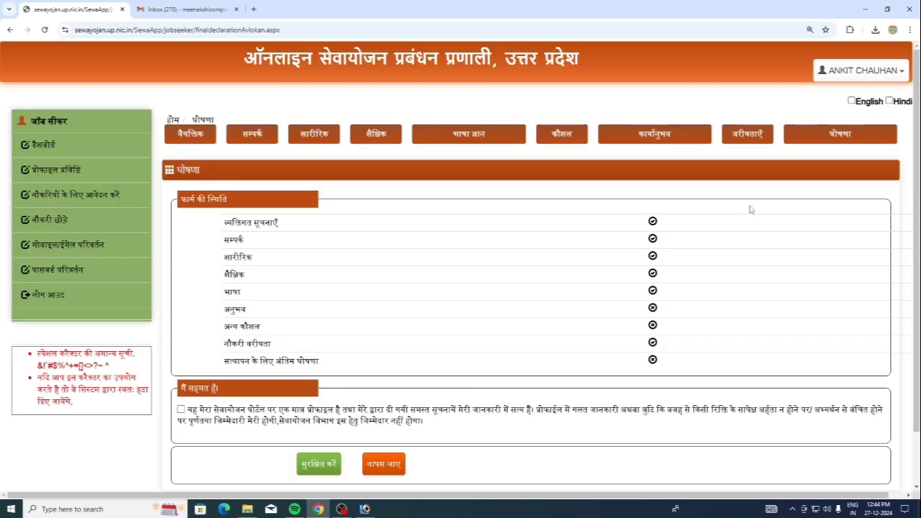
scroll(753, 210, down, 2)
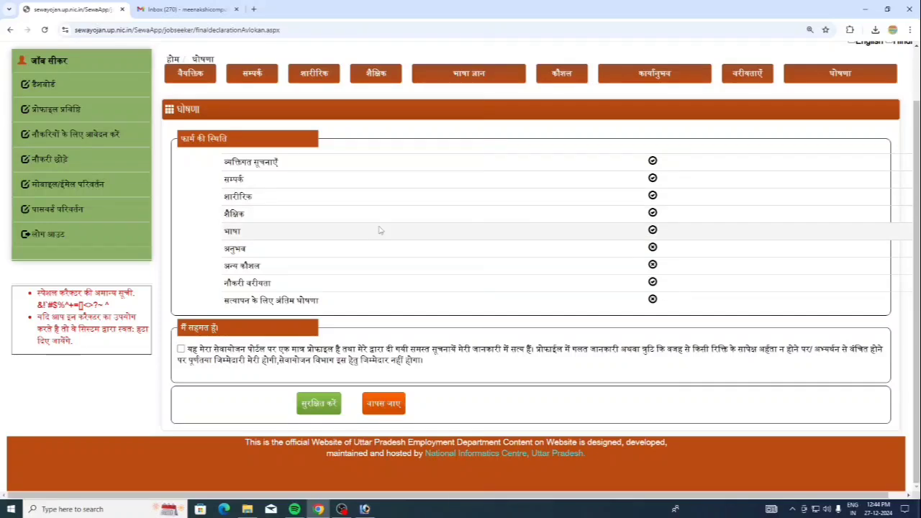
click(319, 403)
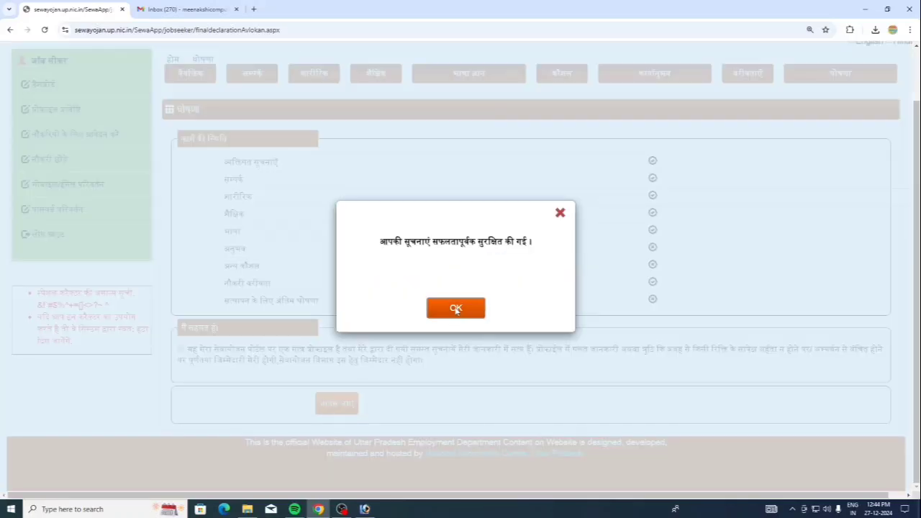
click(455, 310)
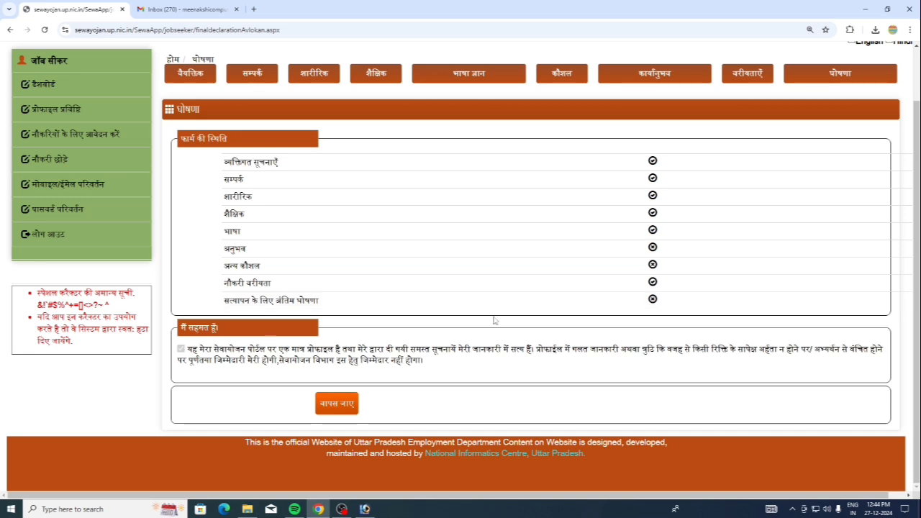
scroll(482, 309, up, 1)
click(840, 122)
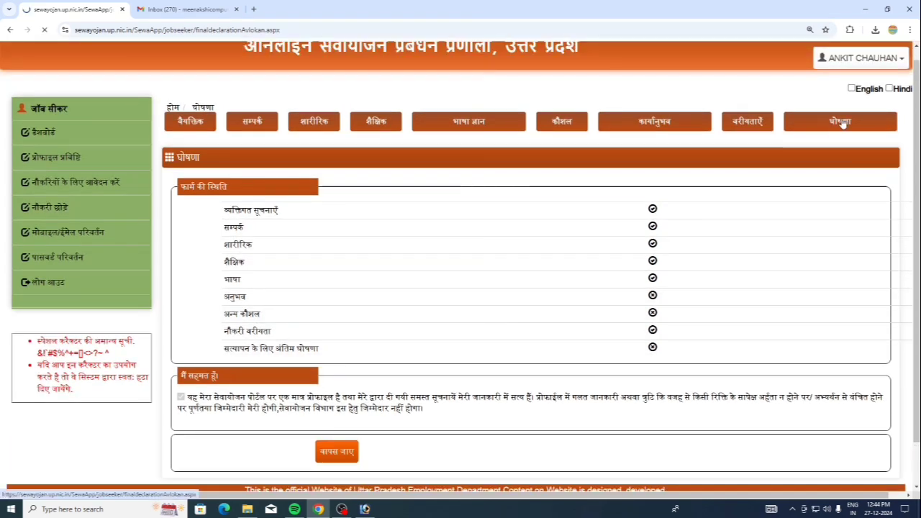
scroll(387, 226, down, 1)
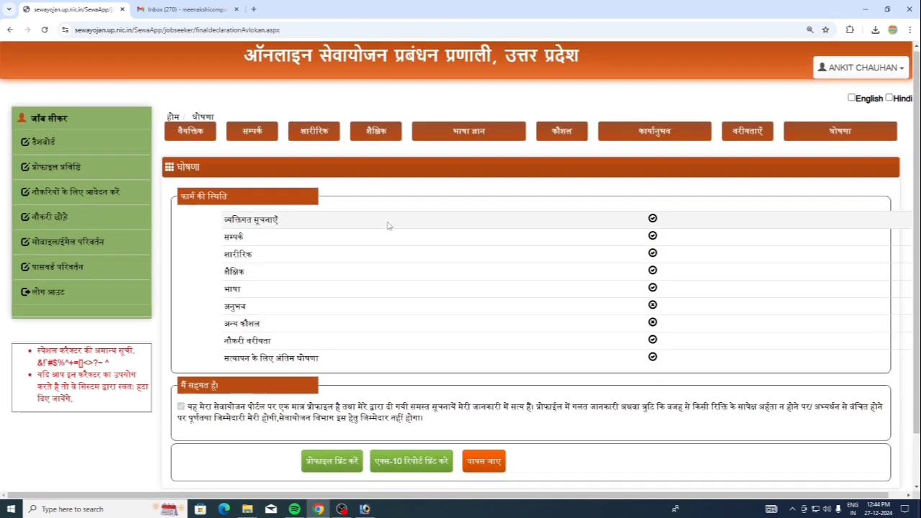
Step: Print-preview the Job Seeker Report for the Hapur employment office, review it, then return to the dashboard
click(317, 412)
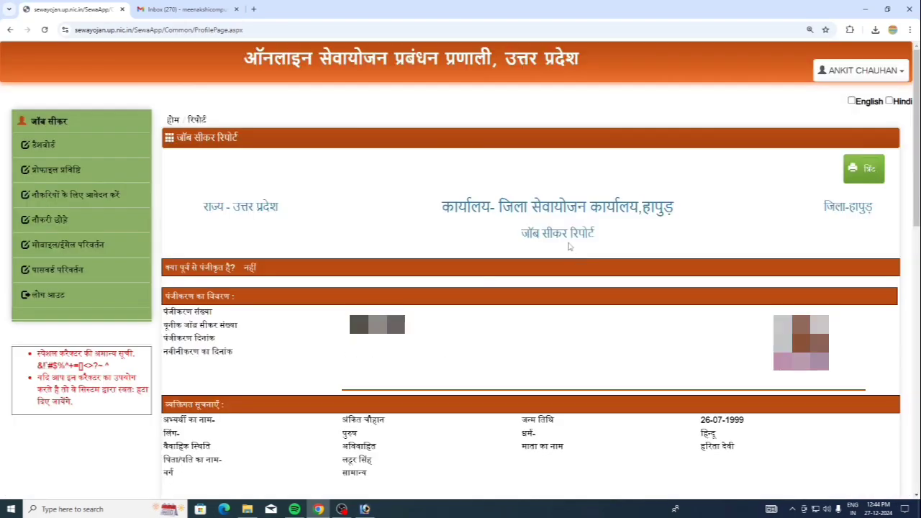
scroll(574, 245, down, 4)
scroll(577, 240, up, 3)
scroll(578, 239, up, 1)
scroll(554, 241, down, 15)
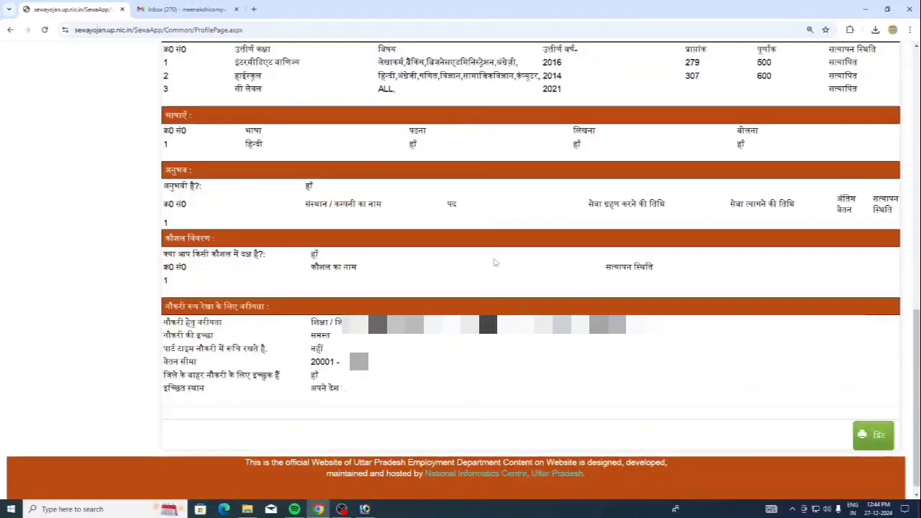
scroll(583, 264, up, 15)
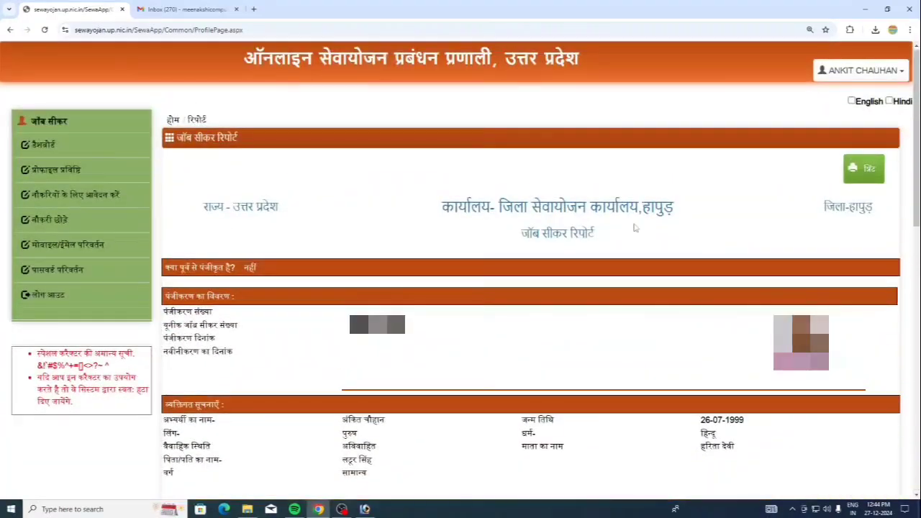
click(61, 145)
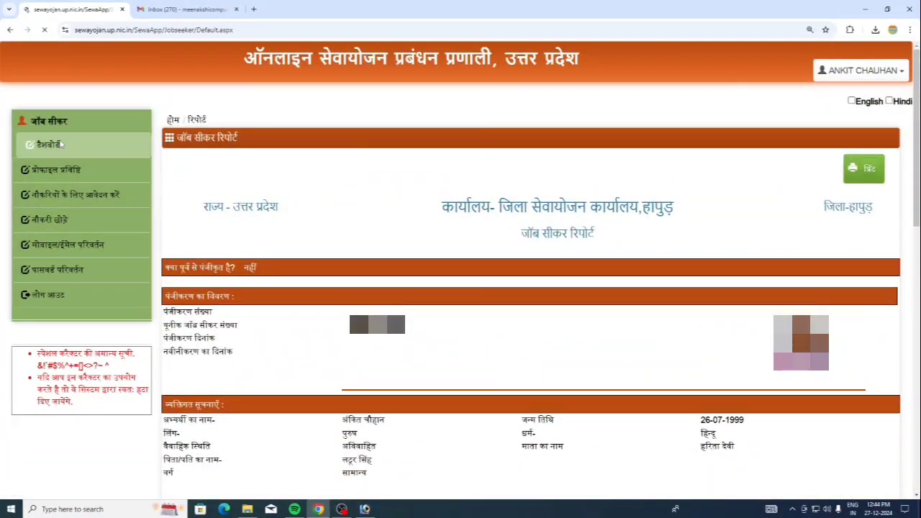